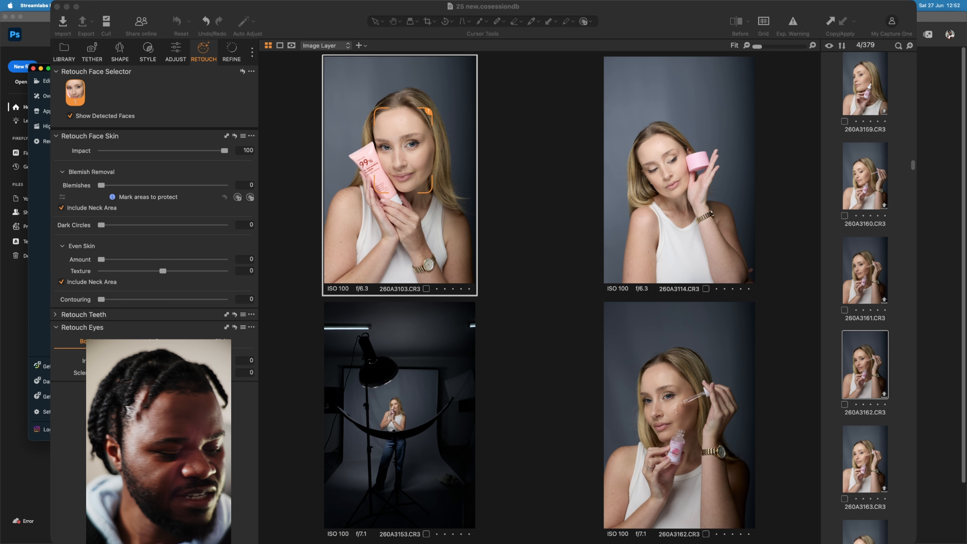
# - Add photo 260A3170 of the model with raised arm to the side-by-side photo selection
pyautogui.scroll(-1, 864, 282)
pyautogui.scroll(-10, 865, 297)
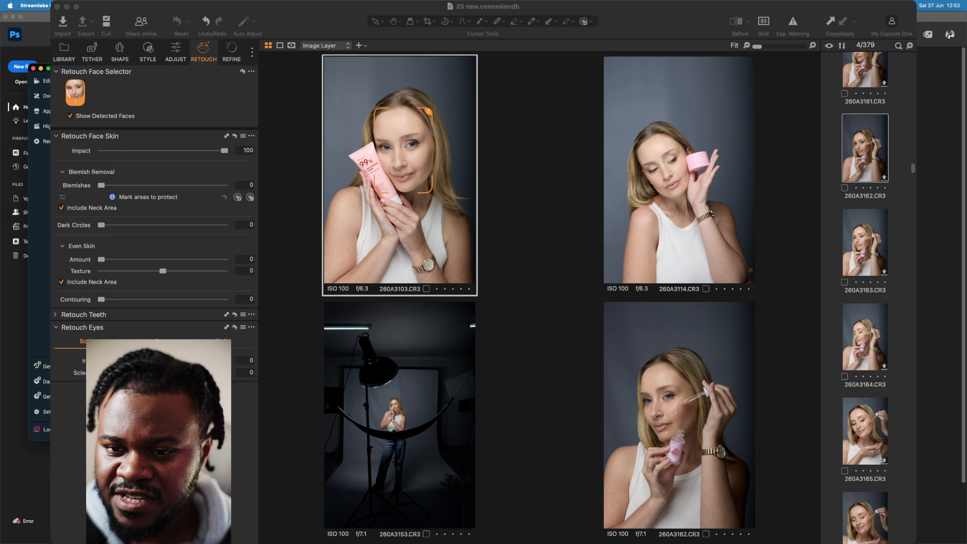
pyautogui.scroll(5, 865, 297)
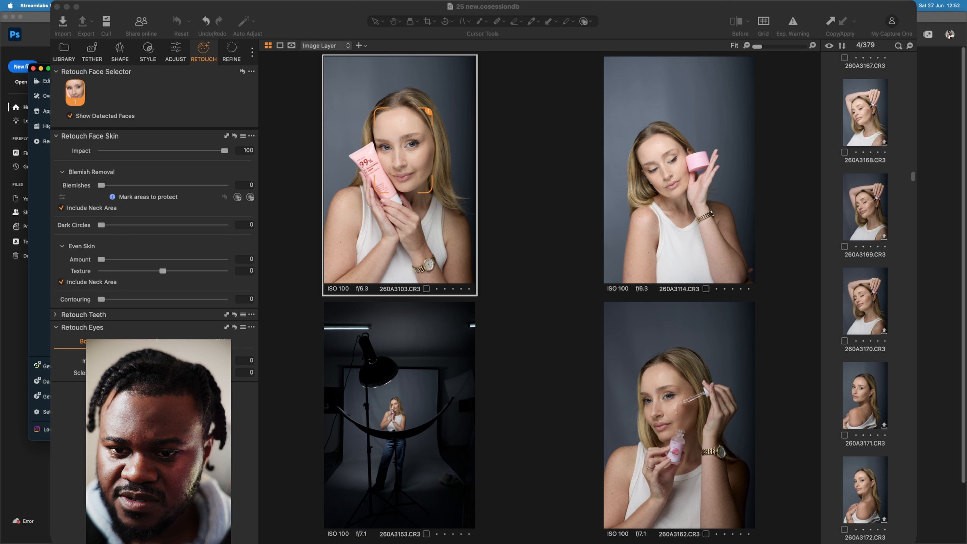
pyautogui.keyDown('super'); pyautogui.click(865, 301); pyautogui.keyUp('super')
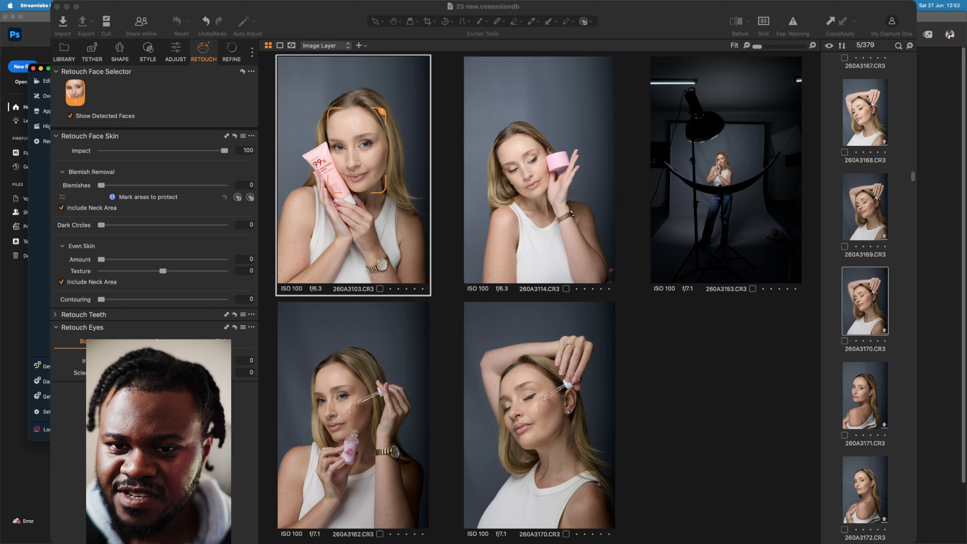
# - Remove photos 260A3103 and 260A3114 from the side-by-side selection and show the adjustment tools
pyautogui.scroll(-1, 865, 301)
pyautogui.click(534, 175)
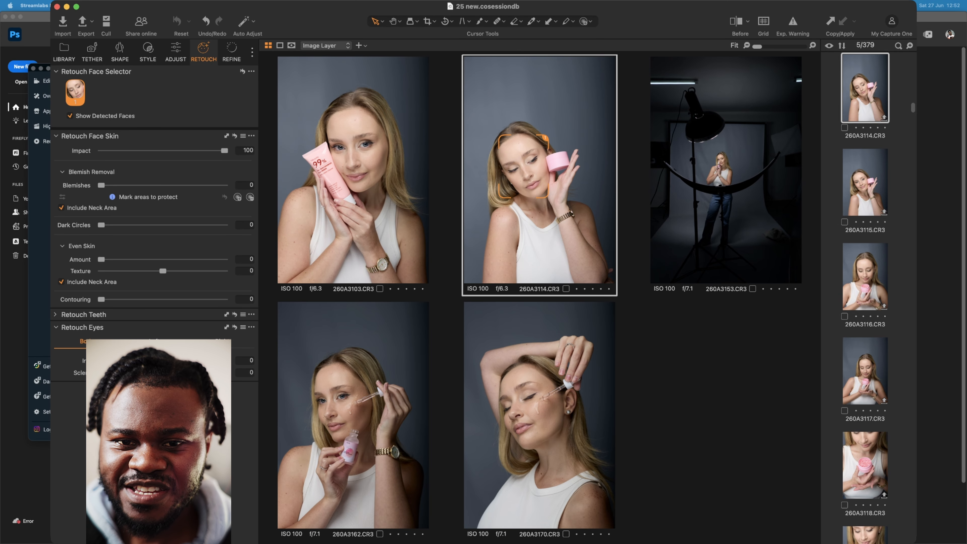
pyautogui.keyDown('super'); pyautogui.click(372, 162); pyautogui.keyUp('super')
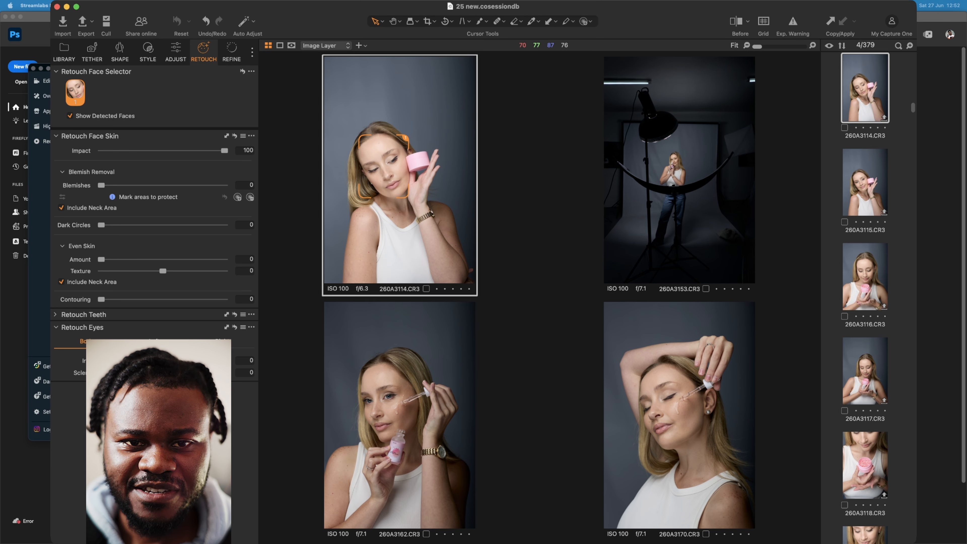
pyautogui.click(176, 51)
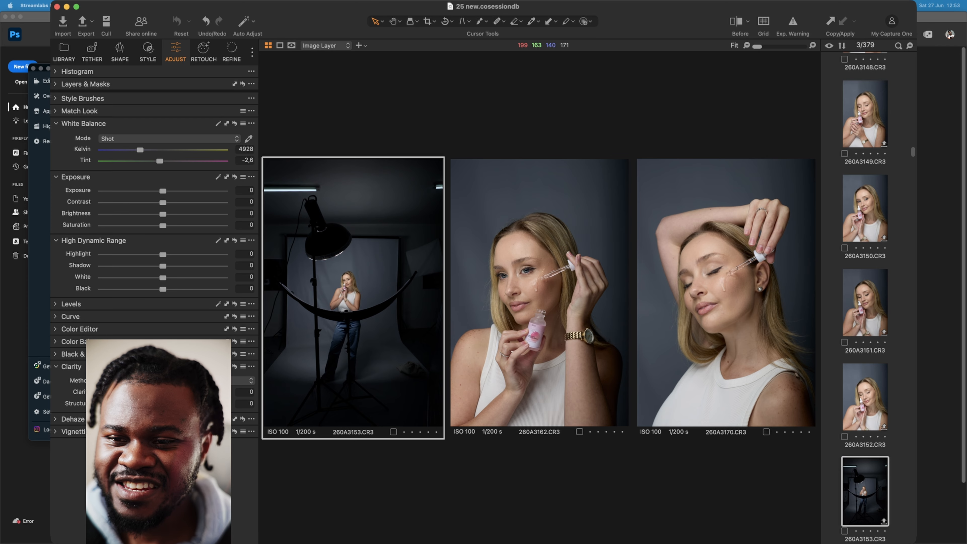
# - Add the bare-shoulder portrait 260A3174 to the side-by-side selection
pyautogui.scroll(-4, 865, 297)
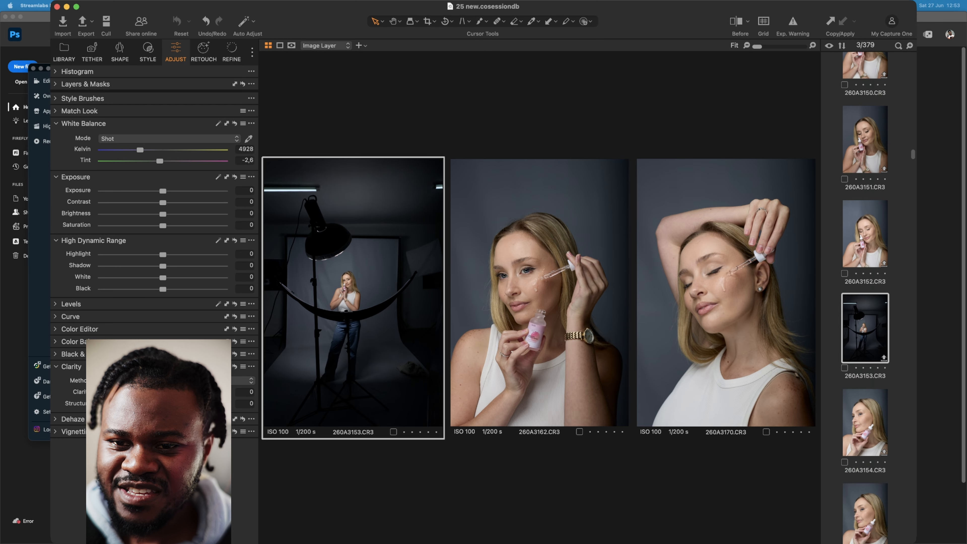
pyautogui.scroll(-15, 866, 297)
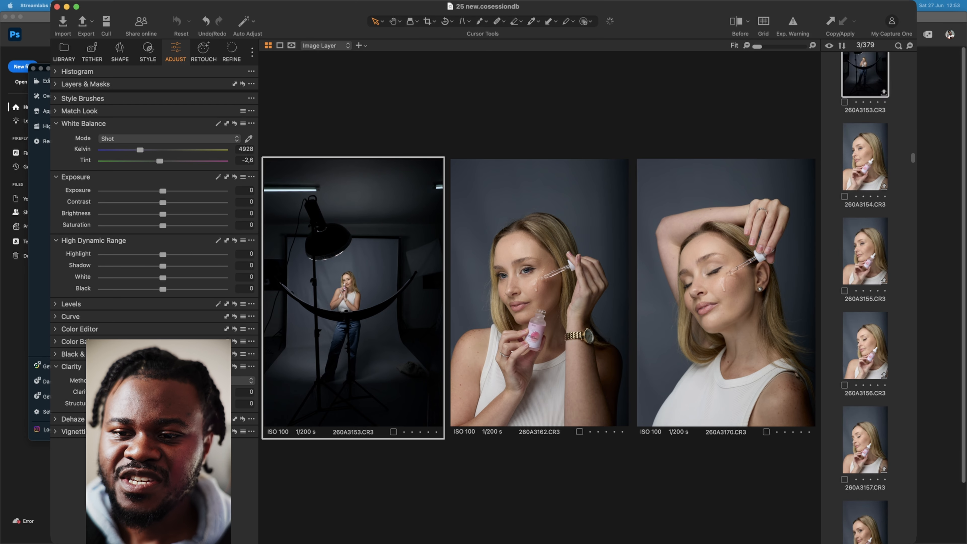
pyautogui.scroll(-20, 865, 297)
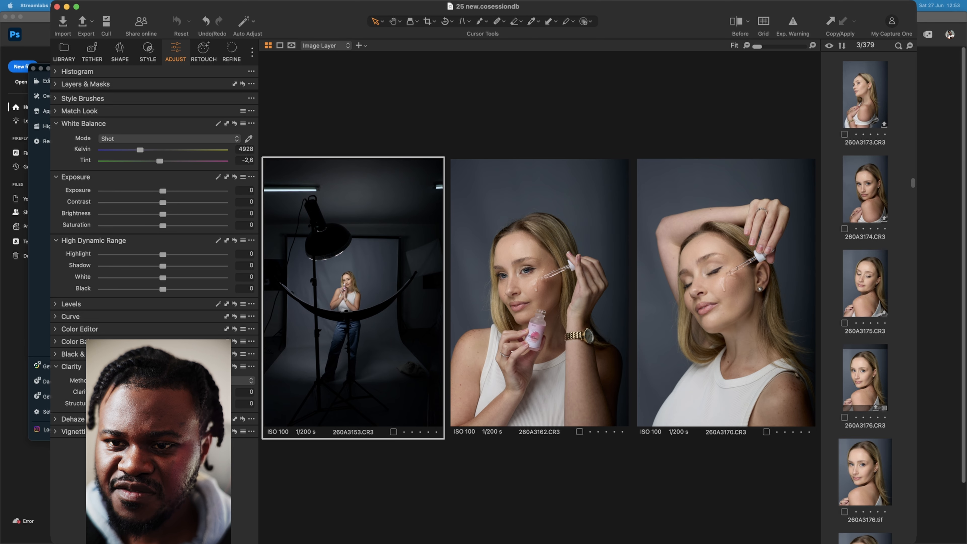
pyautogui.keyDown('super'); pyautogui.click(865, 189); pyautogui.keyUp('super')
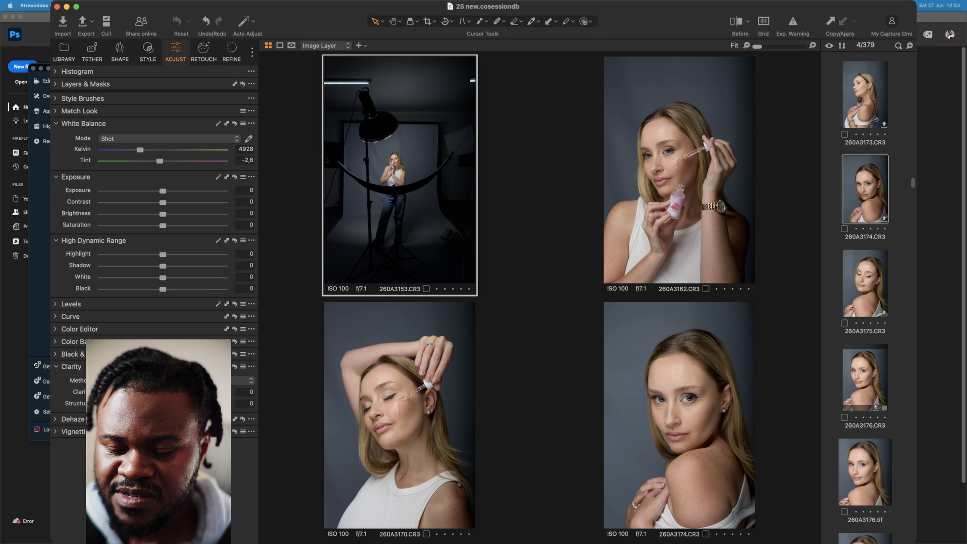
pyautogui.scroll(-3, 865, 297)
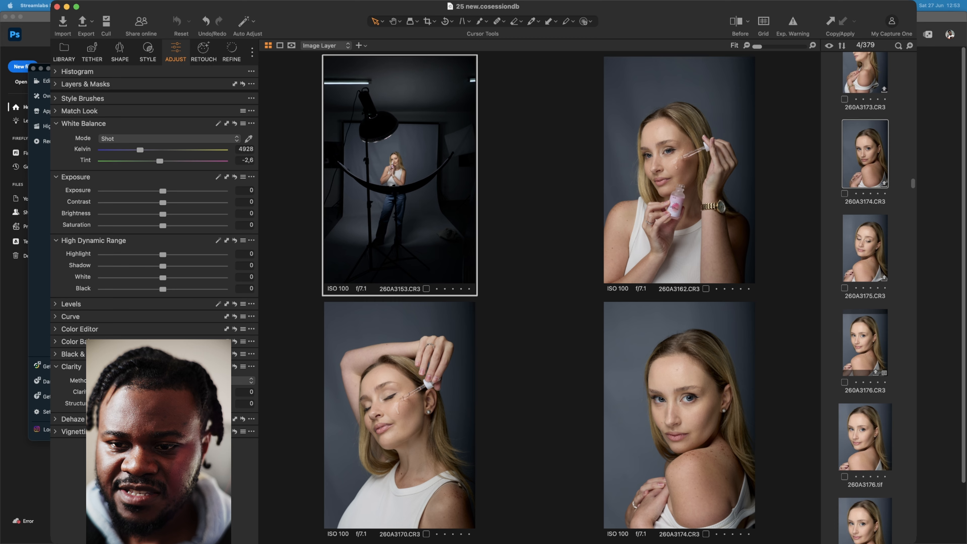
pyautogui.scroll(-1, 865, 297)
pyautogui.click(865, 394)
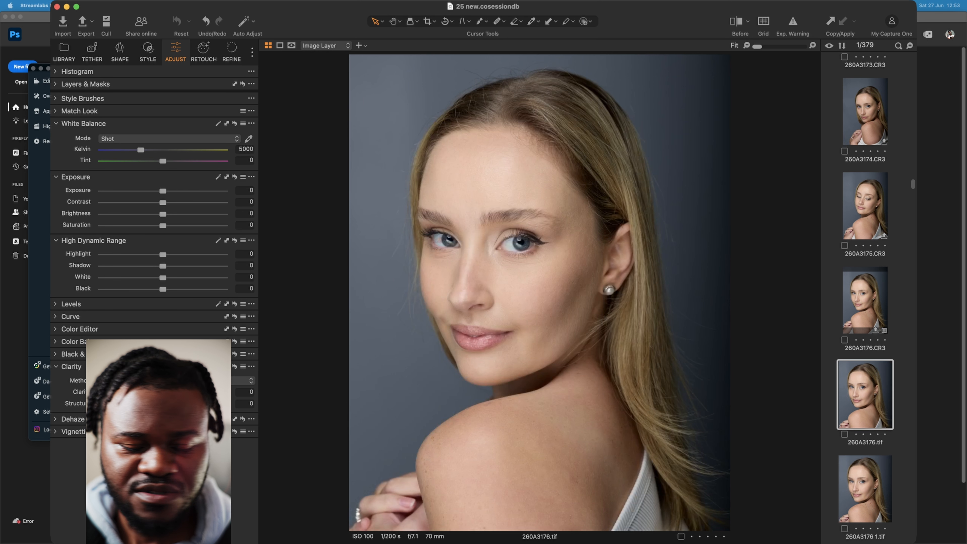
pyautogui.press('super+z')
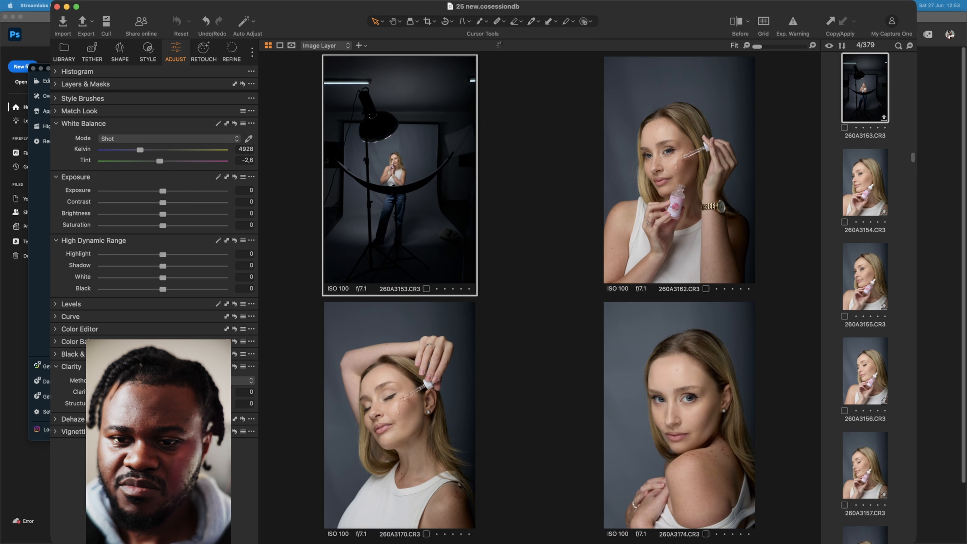
# - Add the smiling black-top portrait 260A3275 to the side-by-side selection
pyautogui.scroll(-1, 865, 297)
pyautogui.scroll(-15, 865, 297)
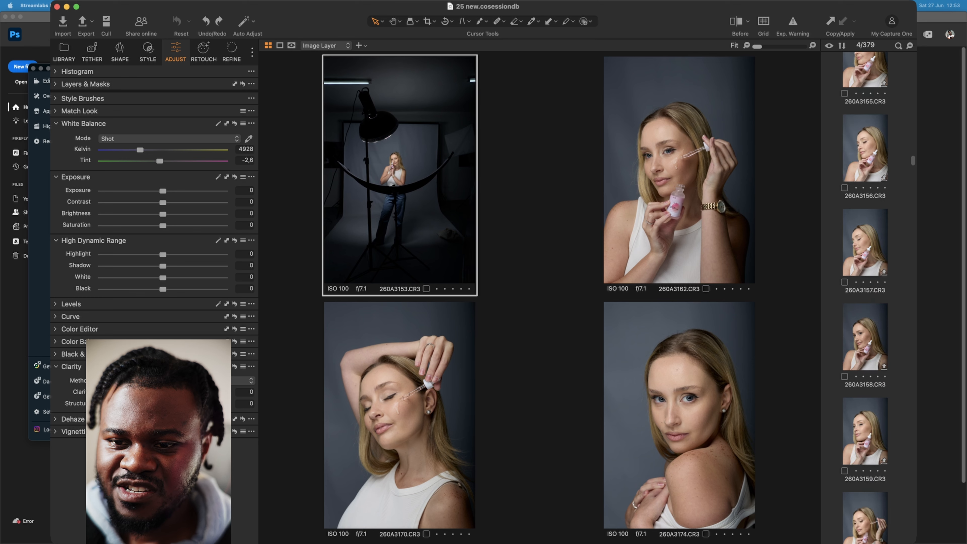
pyautogui.scroll(-10, 865, 297)
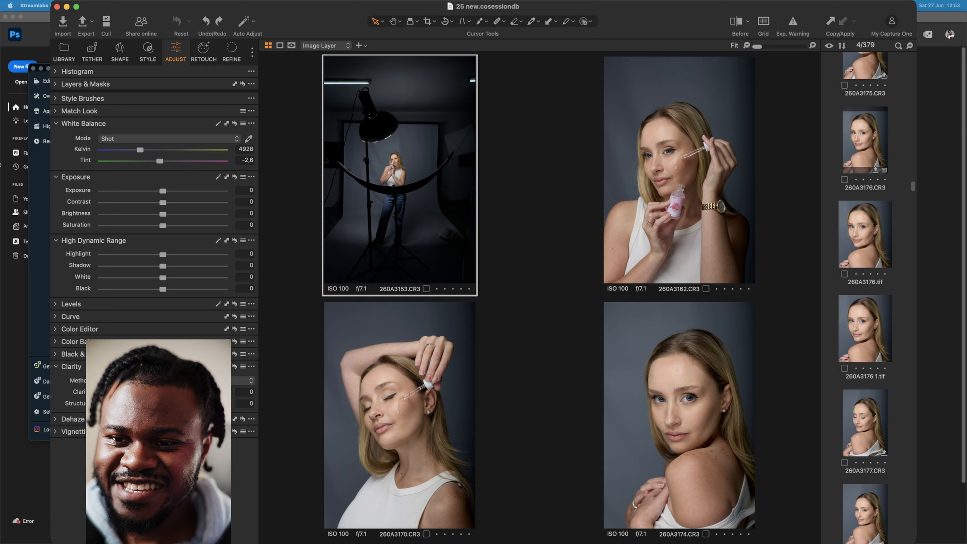
pyautogui.moveTo(913, 186); pyautogui.dragTo(913, 312)
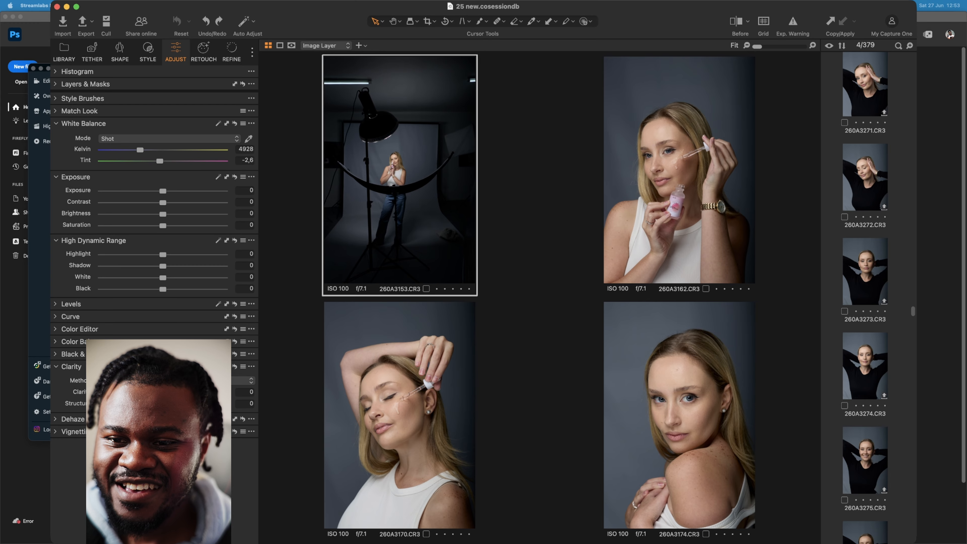
pyautogui.keyDown('super'); pyautogui.click(866, 461); pyautogui.keyUp('super')
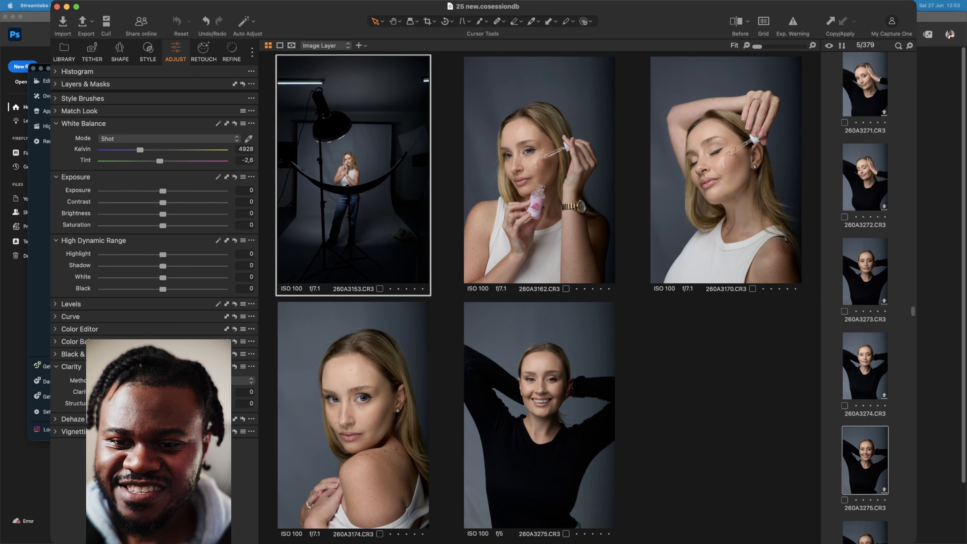
# - Add the black-top portrait 260A3268 to the side-by-side selection
pyautogui.scroll(5, 865, 297)
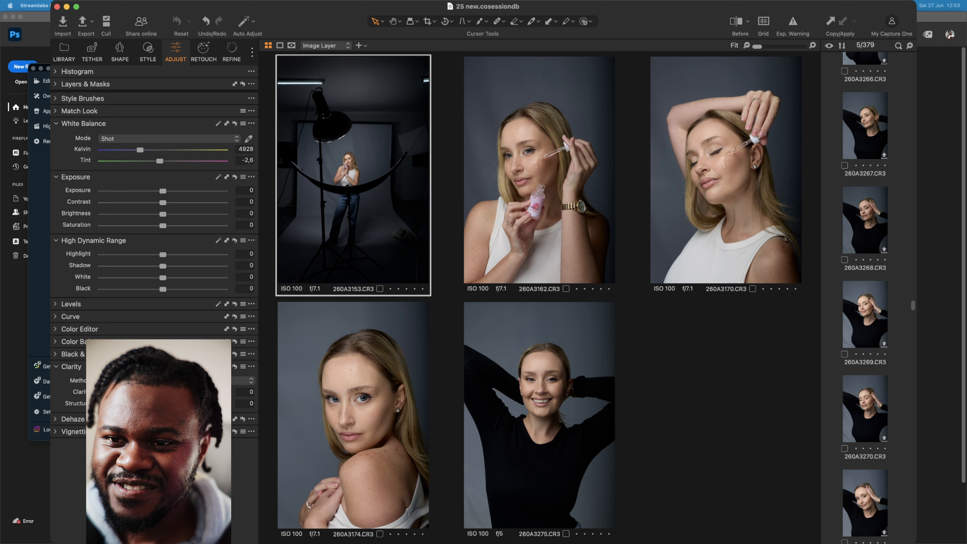
pyautogui.scroll(3, 864, 297)
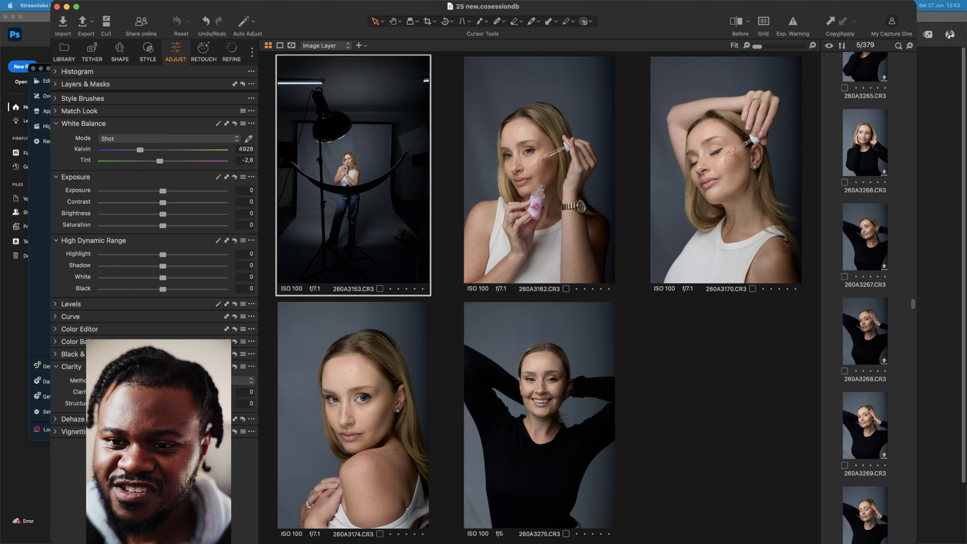
pyautogui.keyDown('super'); pyautogui.click(865, 332); pyautogui.keyUp('super')
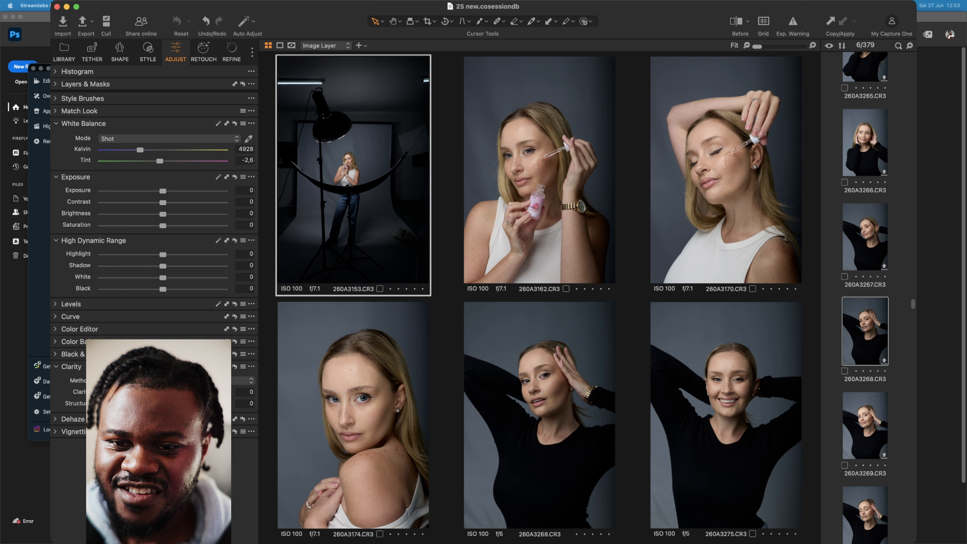
# - Look through the rest of the shoot and add the red-haired portrait 260A3221 to the side-by-side selection
pyautogui.scroll(-5, 865, 297)
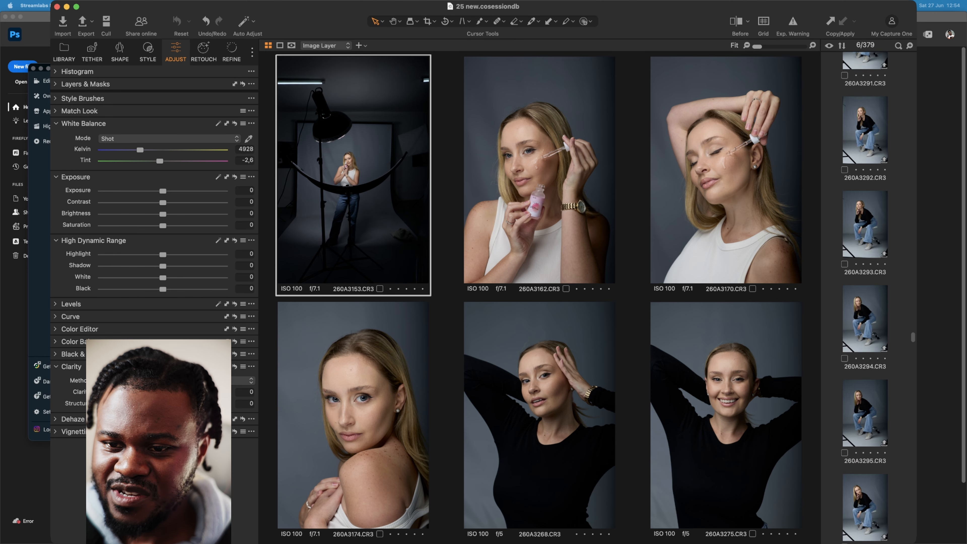
pyautogui.scroll(-15, 865, 297)
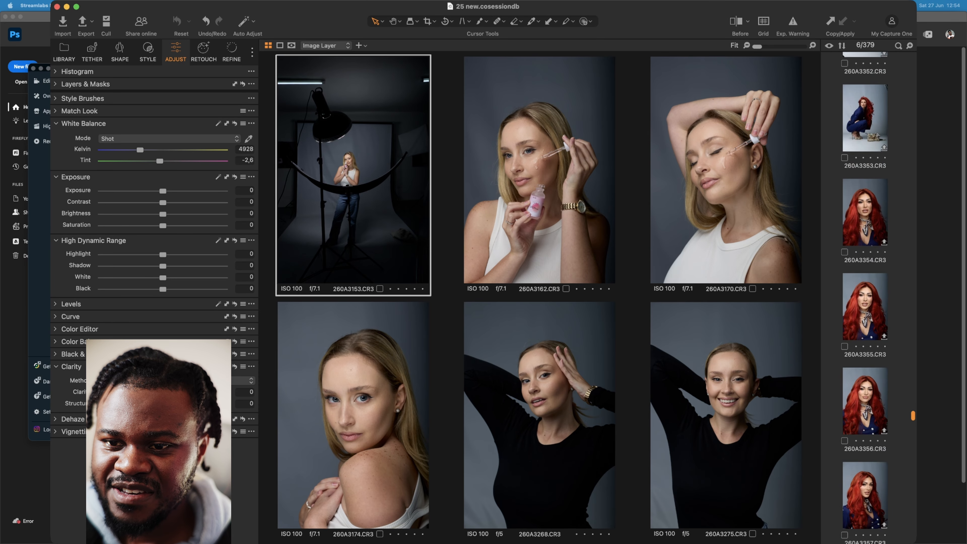
pyautogui.scroll(-10, 864, 297)
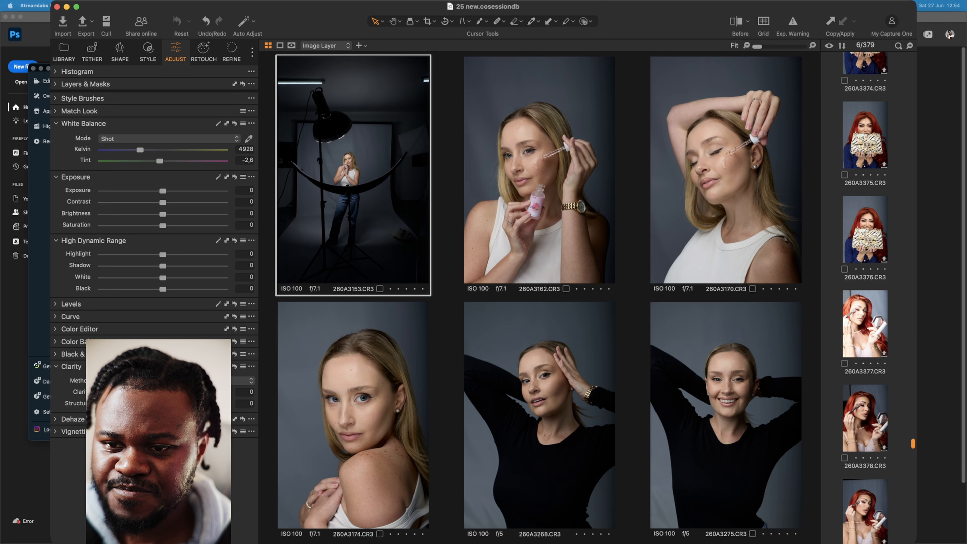
pyautogui.scroll(-5, 865, 297)
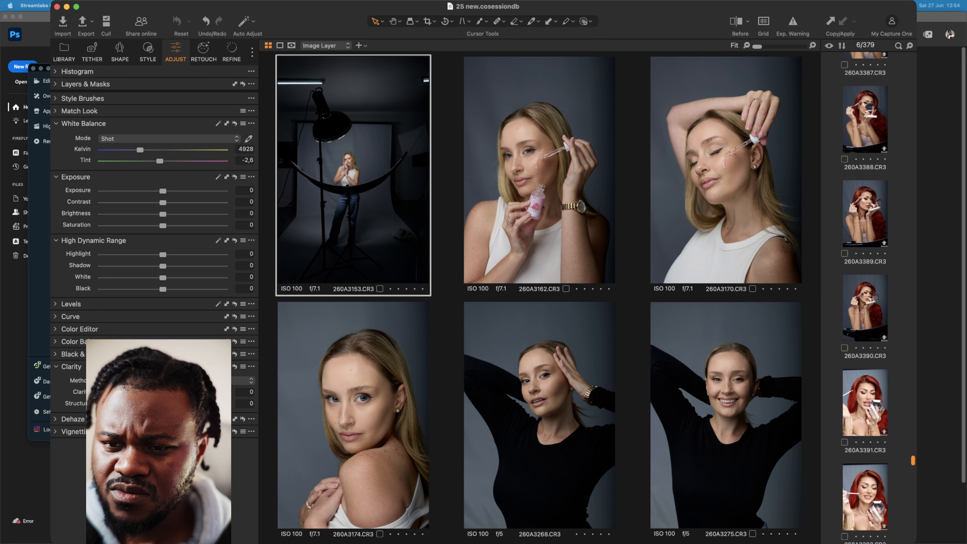
pyautogui.scroll(20, 865, 298)
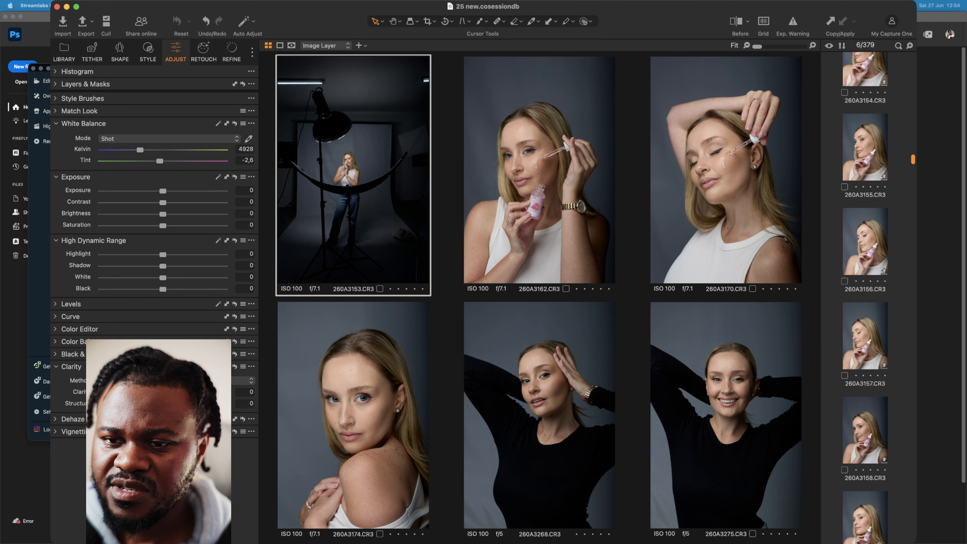
pyautogui.scroll(-6, 864, 298)
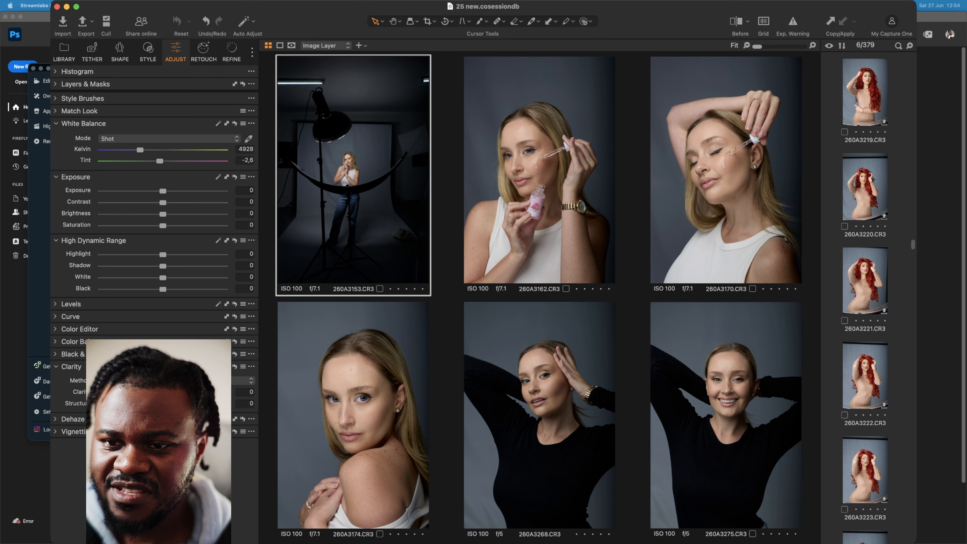
pyautogui.keyDown('super'); pyautogui.click(866, 281); pyautogui.keyUp('super')
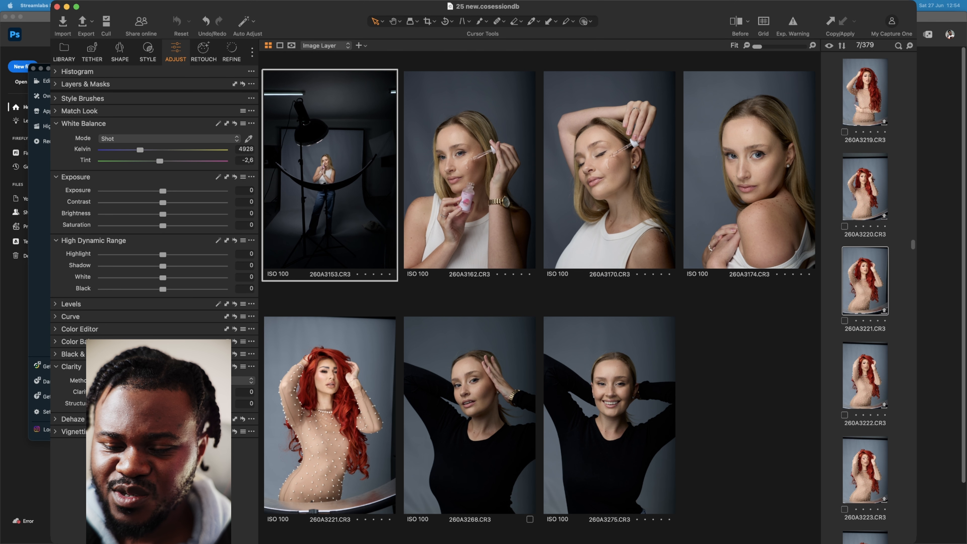
# - Try the closer red-haired portrait 260A3238 in the side-by-side selection and take it out again
pyautogui.scroll(-1, 865, 281)
pyautogui.scroll(-3, 865, 282)
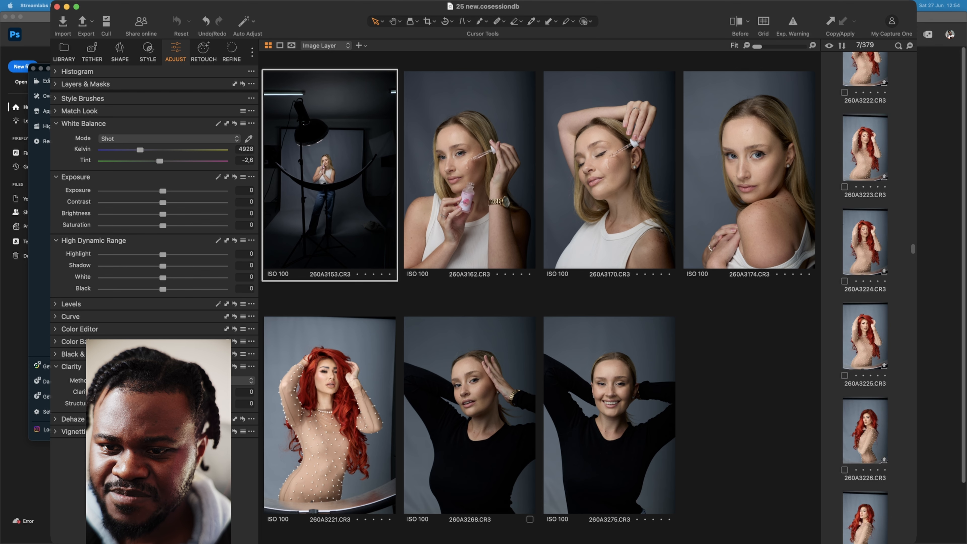
pyautogui.scroll(-3, 864, 298)
pyautogui.scroll(-2, 864, 298)
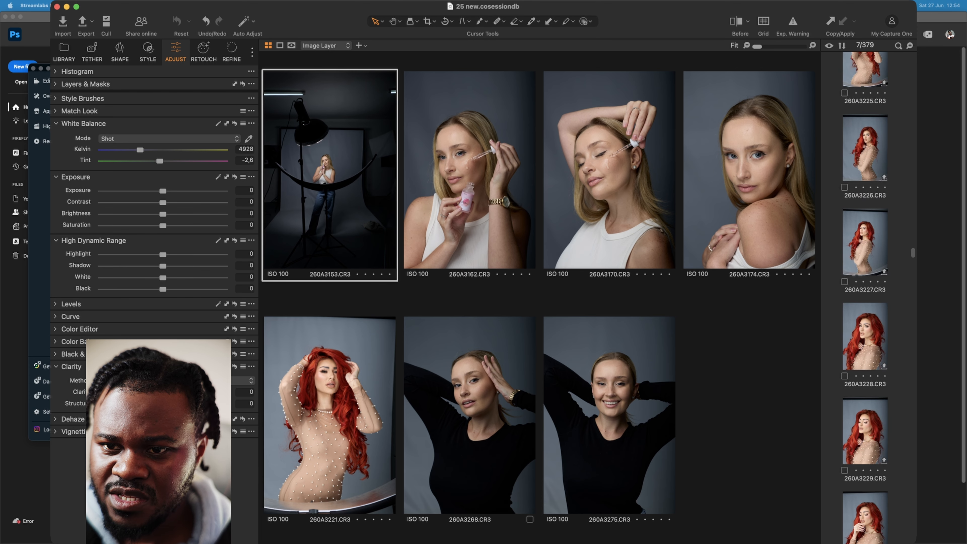
pyautogui.scroll(-8, 865, 297)
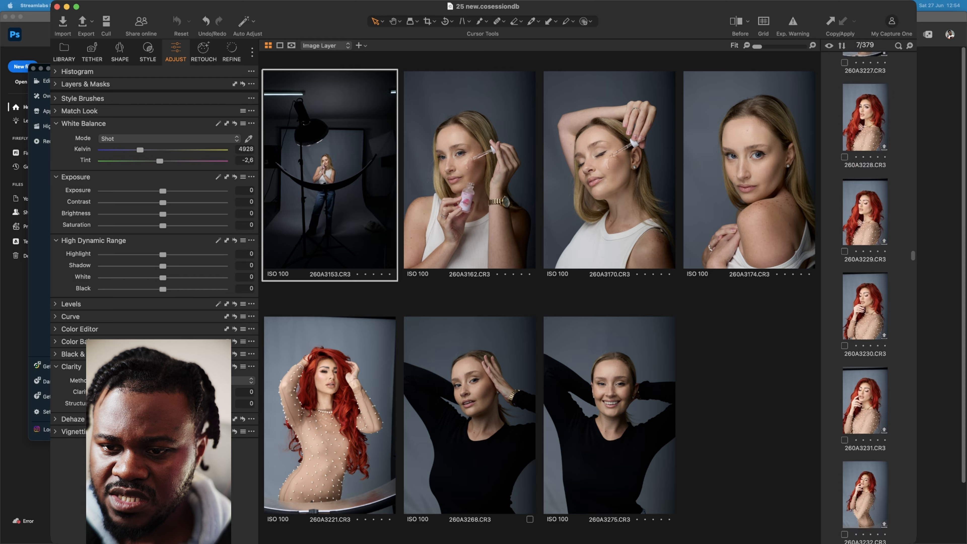
pyautogui.scroll(-3, 865, 297)
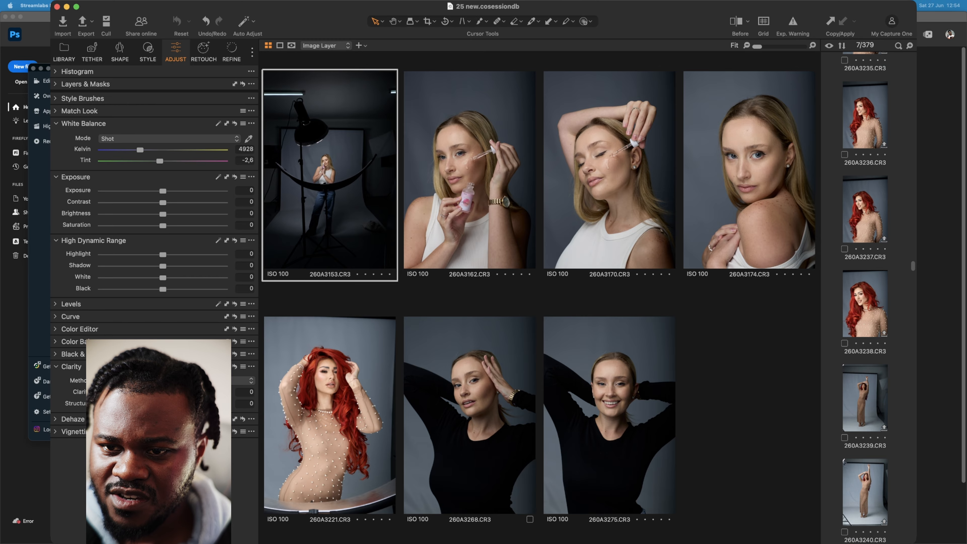
pyautogui.keyDown('super'); pyautogui.click(865, 304); pyautogui.keyUp('super')
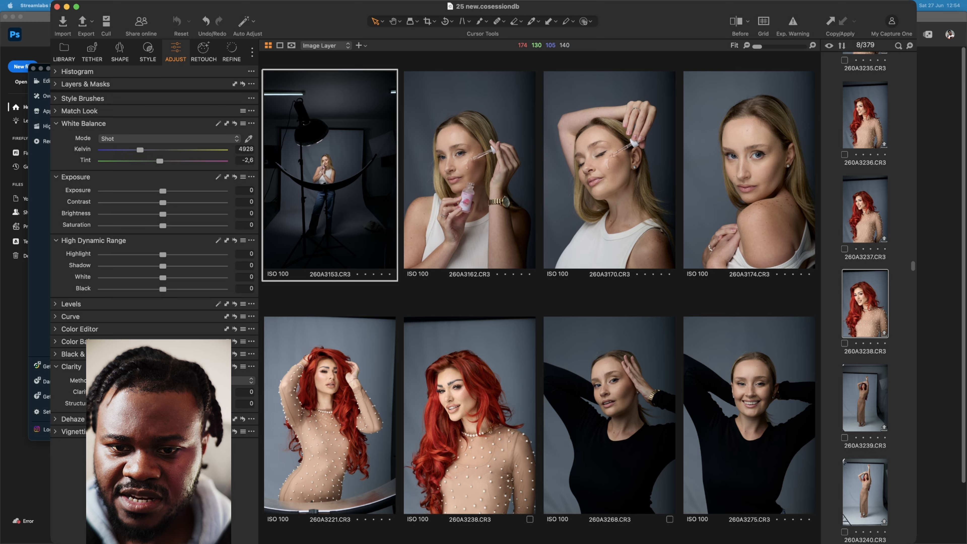
pyautogui.click(472, 397)
pyautogui.keyDown('super'); pyautogui.click(472, 396); pyautogui.keyUp('super')
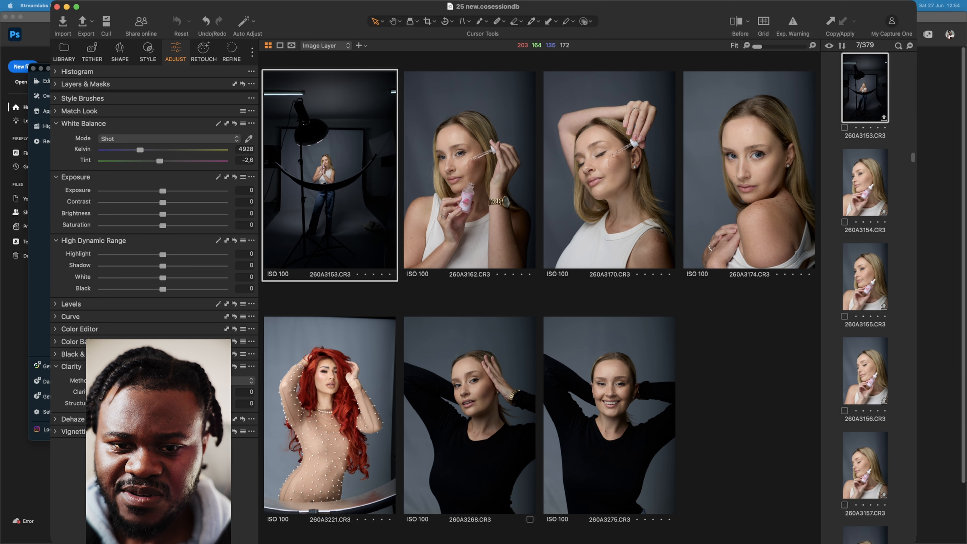
# - Zoom in on the red-haired model's face in photo 260A3221 at 50%
pyautogui.doubleClick(321, 374)
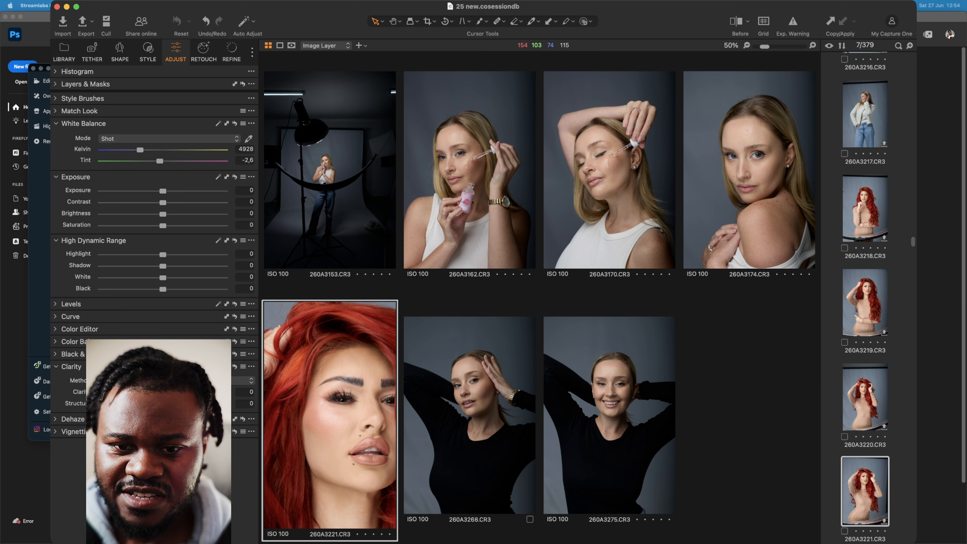
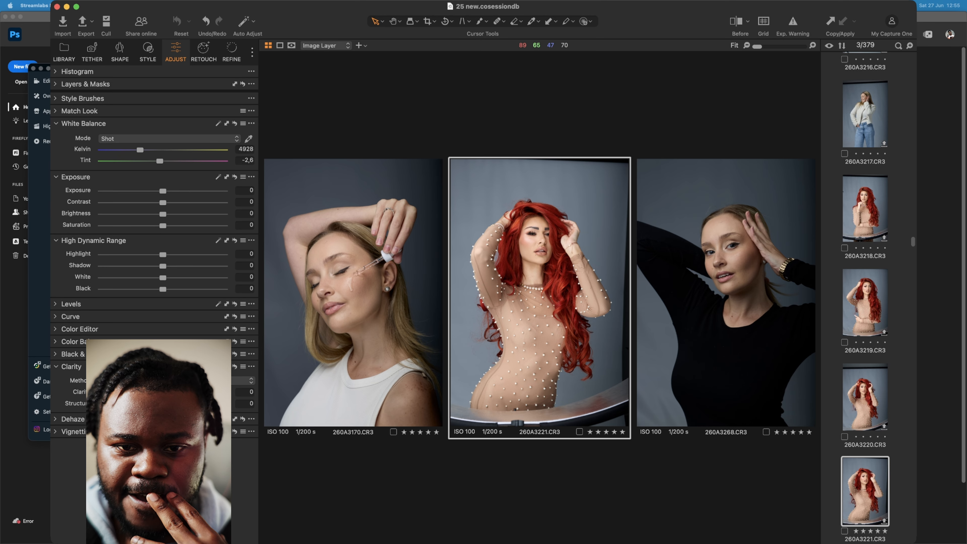
# - Select white-top portrait 260A3170, turn on the exposure warning and auto-adjust the exposure of all three selected portraits
pyautogui.click(366, 297)
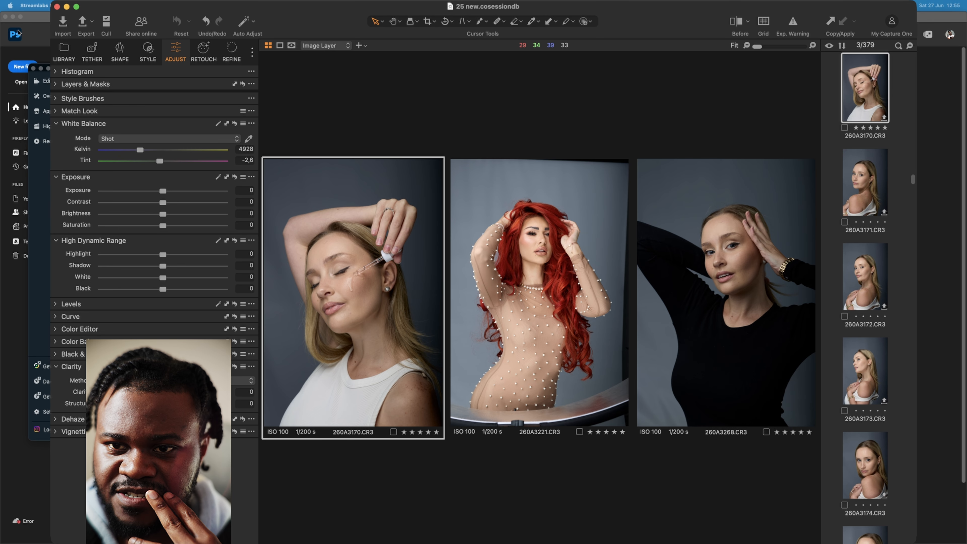
pyautogui.press('super+e')
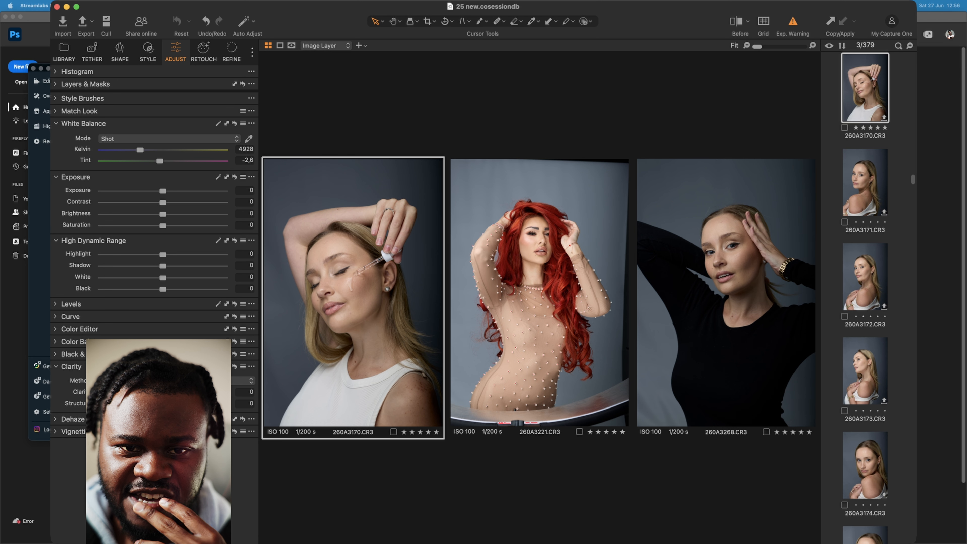
pyautogui.click(218, 177)
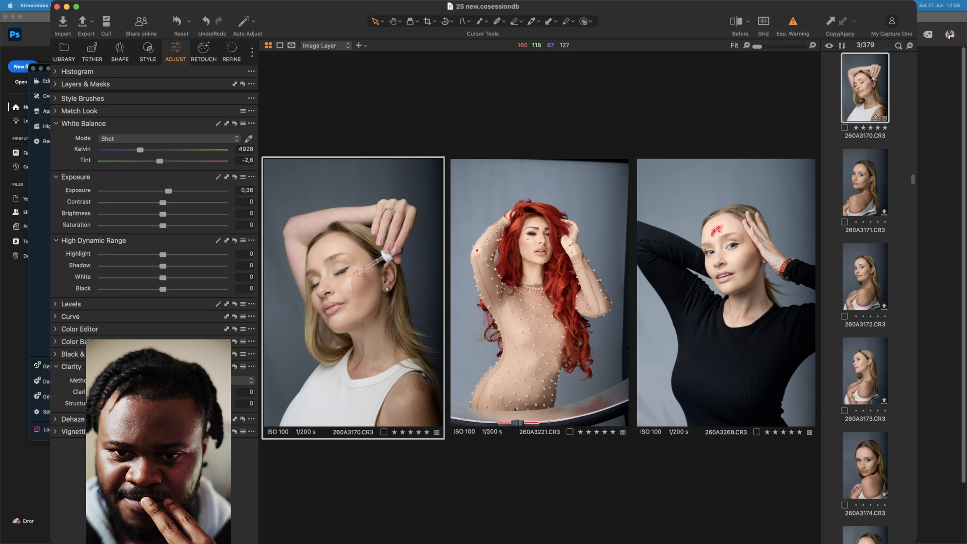
# - Set the exposure of red-haired portrait 260A3221 to 0,05 and its contrast to 10, comparing with and without the contrast change
pyautogui.click(533, 324)
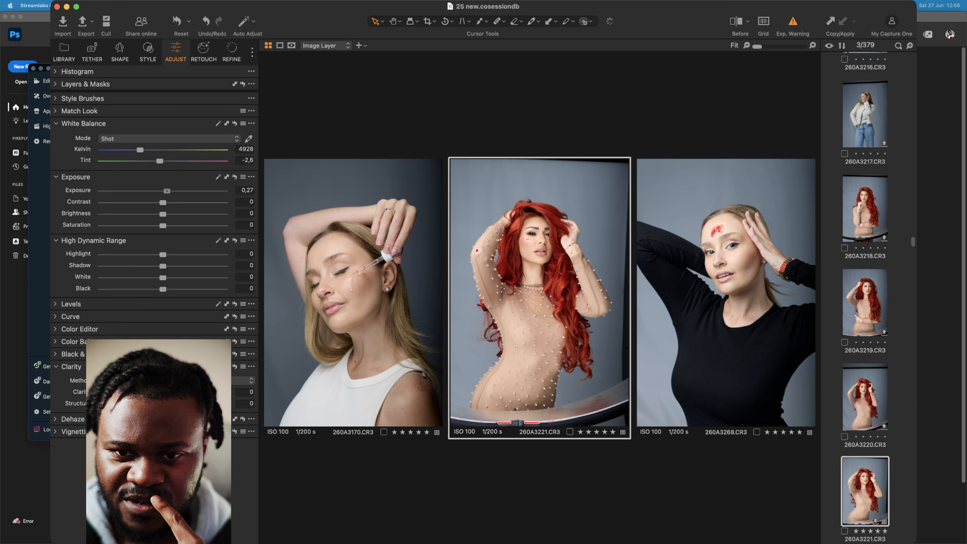
pyautogui.moveTo(166, 191); pyautogui.dragTo(165, 191)
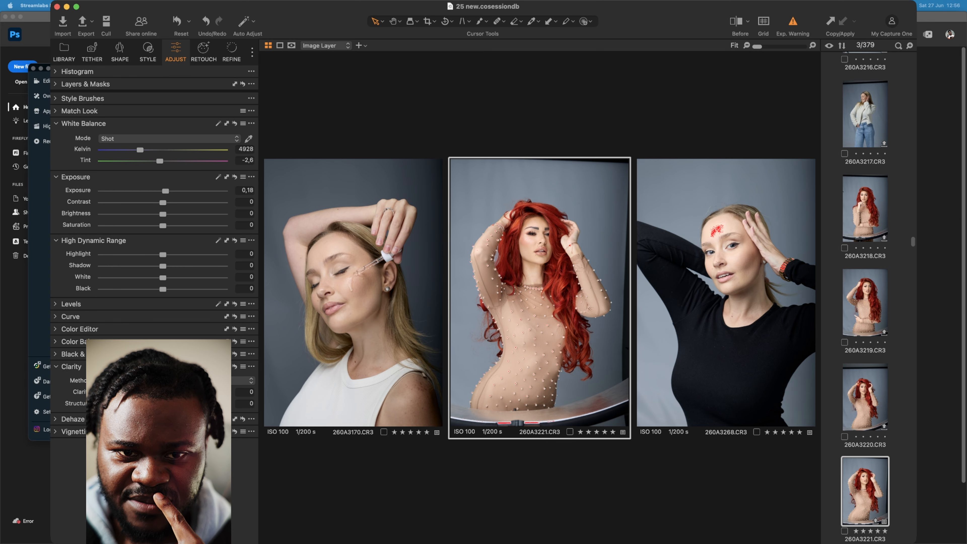
pyautogui.moveTo(163, 202); pyautogui.dragTo(170, 202)
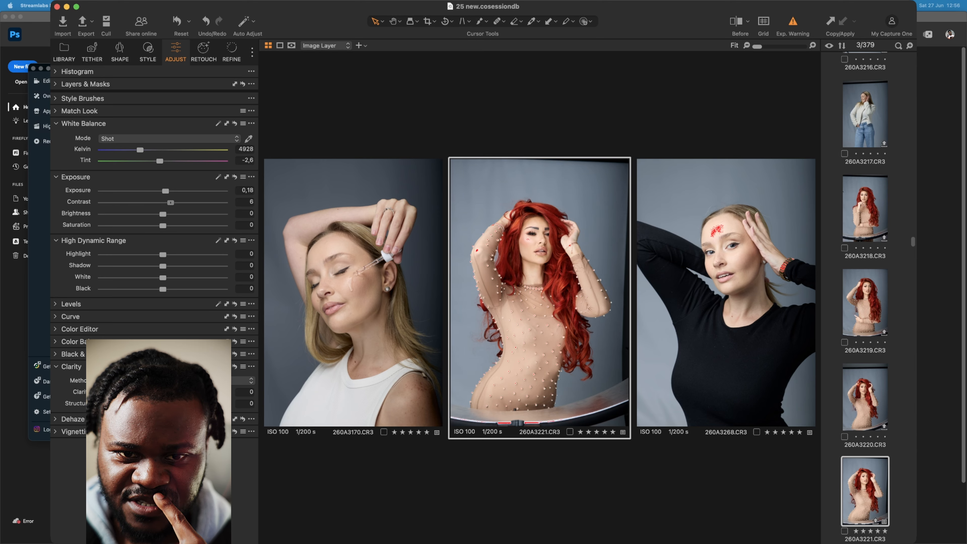
pyautogui.moveTo(170, 202); pyautogui.dragTo(174, 202)
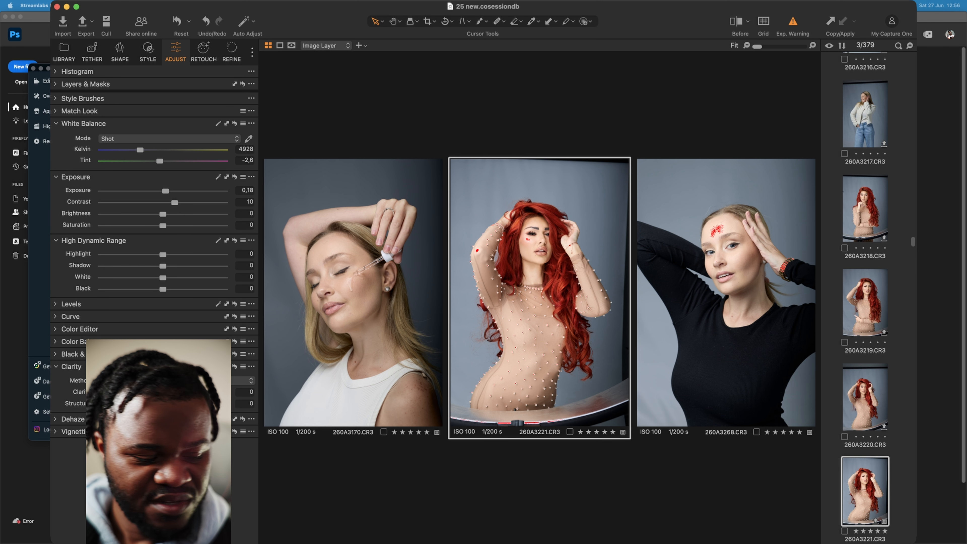
pyautogui.press('super+z')
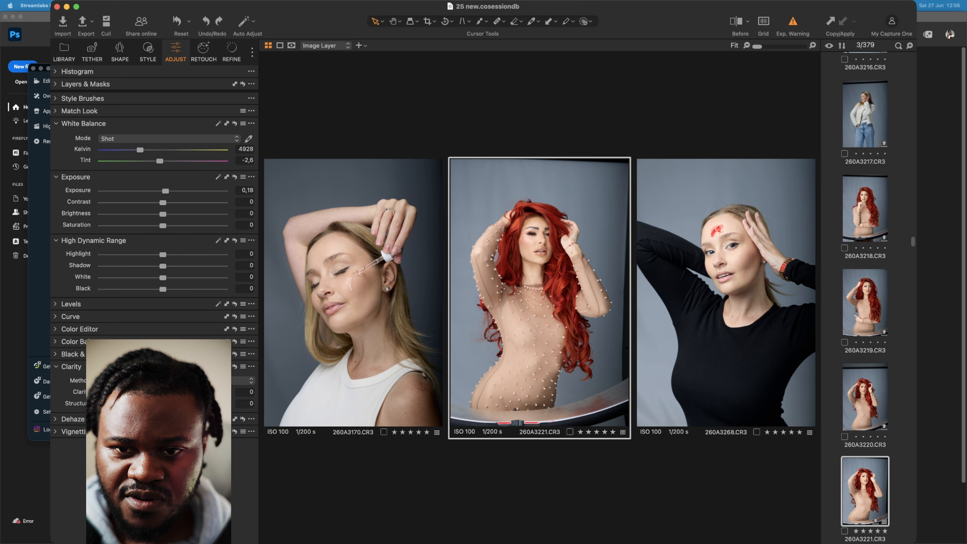
pyautogui.press('super+shift+z')
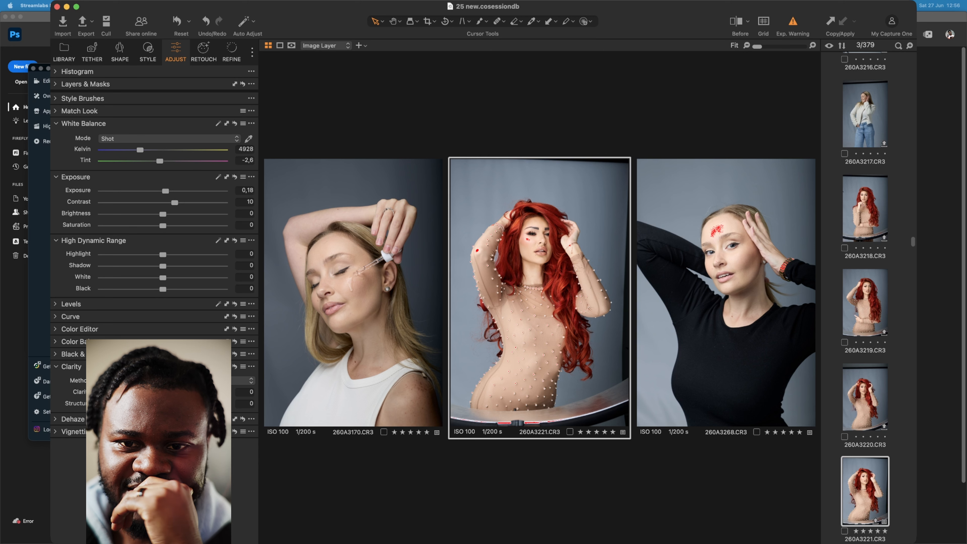
pyautogui.moveTo(165, 191); pyautogui.dragTo(163, 191)
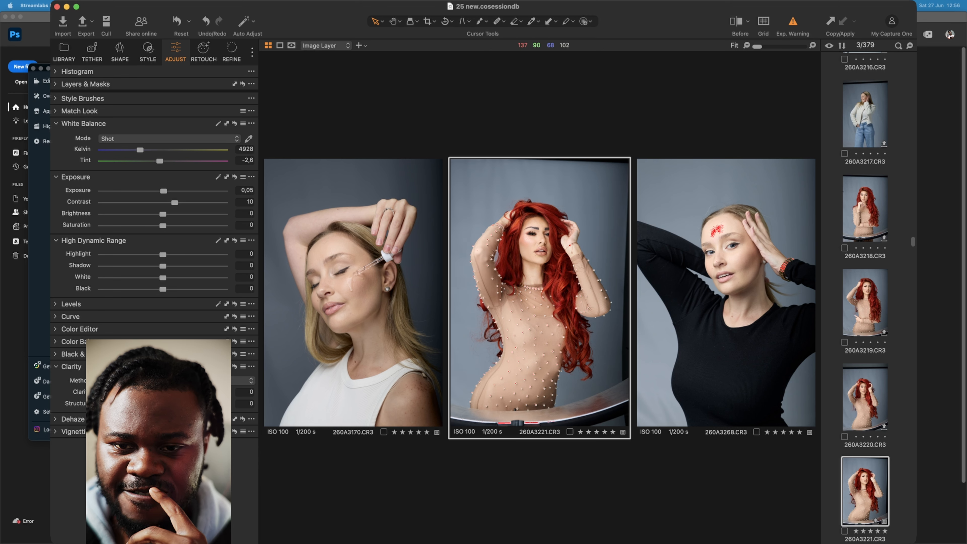
# - Examine the exposure warning on the red-haired model's cheek at 100%, comparing before and after in split view
pyautogui.doubleClick(542, 250)
pyautogui.scroll(2, 488, 172)
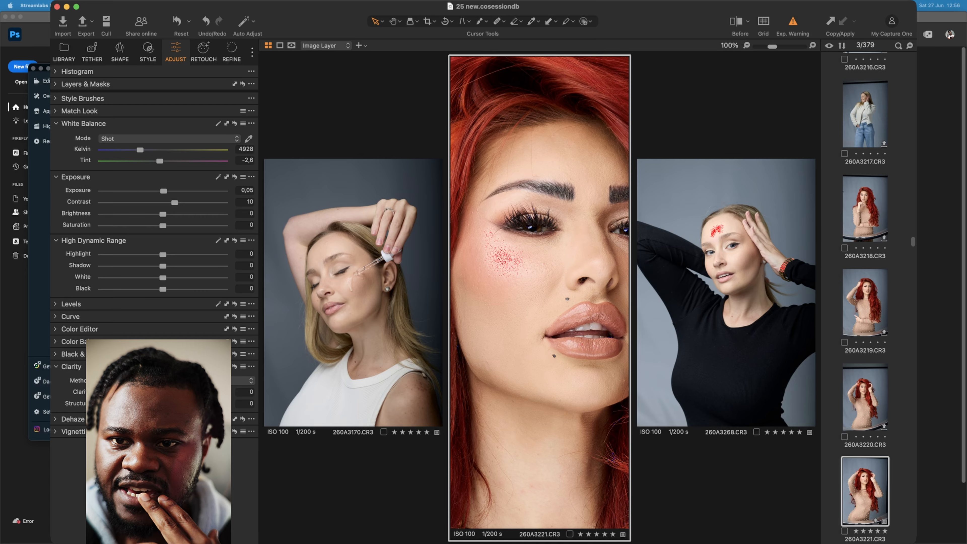
pyautogui.hotkey('shift', 'y')
pyautogui.moveTo(540, 292)
pyautogui.mouseDown()
pyautogui.moveTo(628, 293)
pyautogui.moveTo(449, 293)
pyautogui.moveTo(627, 292)
pyautogui.moveTo(521, 293)
pyautogui.mouseUp()
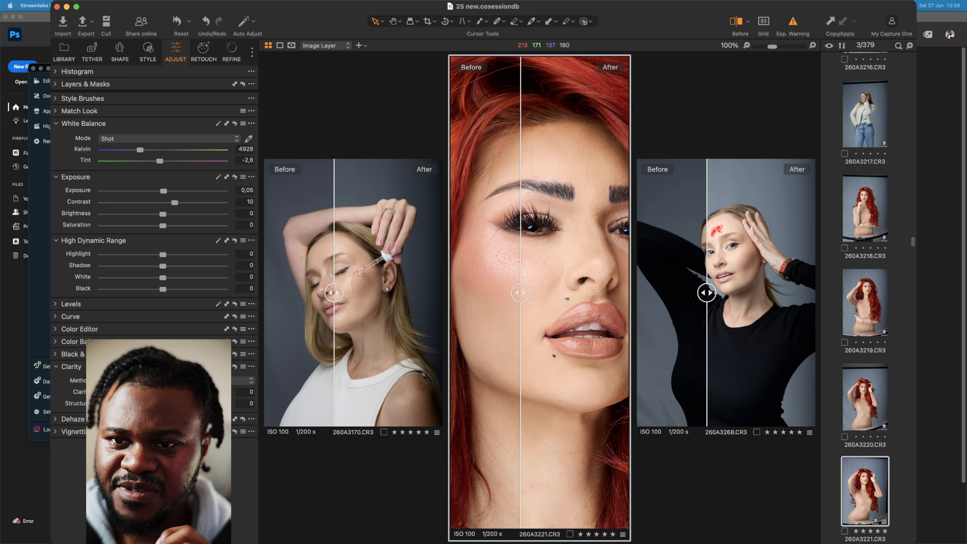
pyautogui.hotkey('shift', 'y')
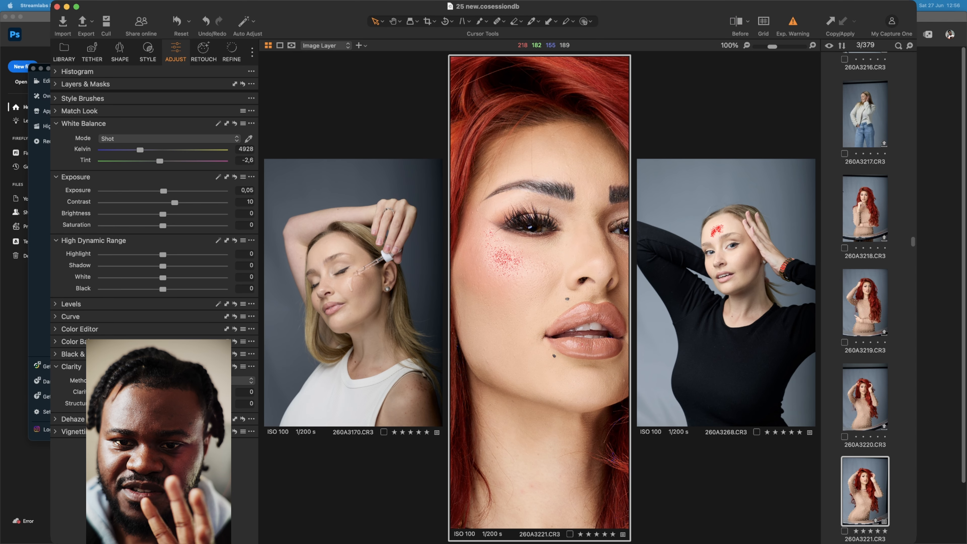
pyautogui.doubleClick(521, 292)
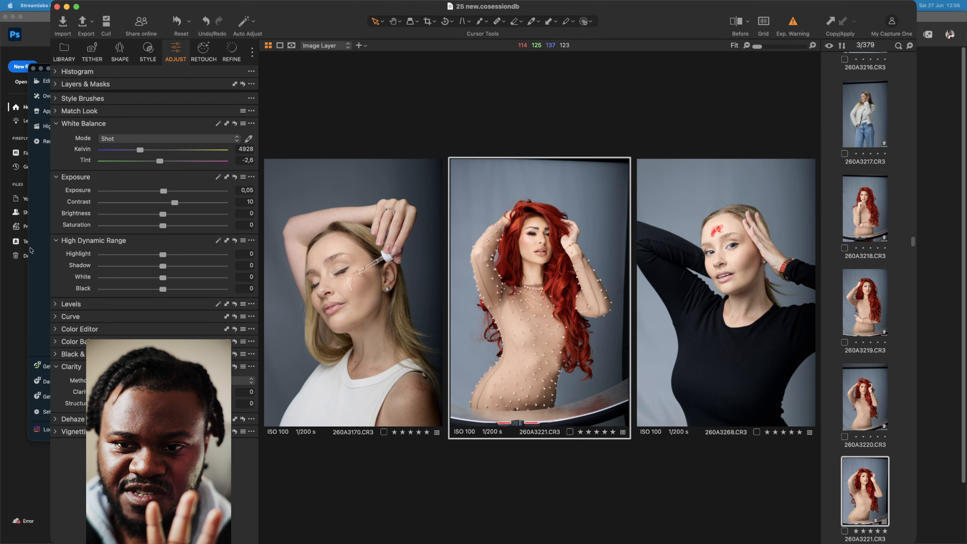
# - Set black-top portrait 260A3268 to exposure 1, contrast 7 and shadow -20
pyautogui.click(720, 248)
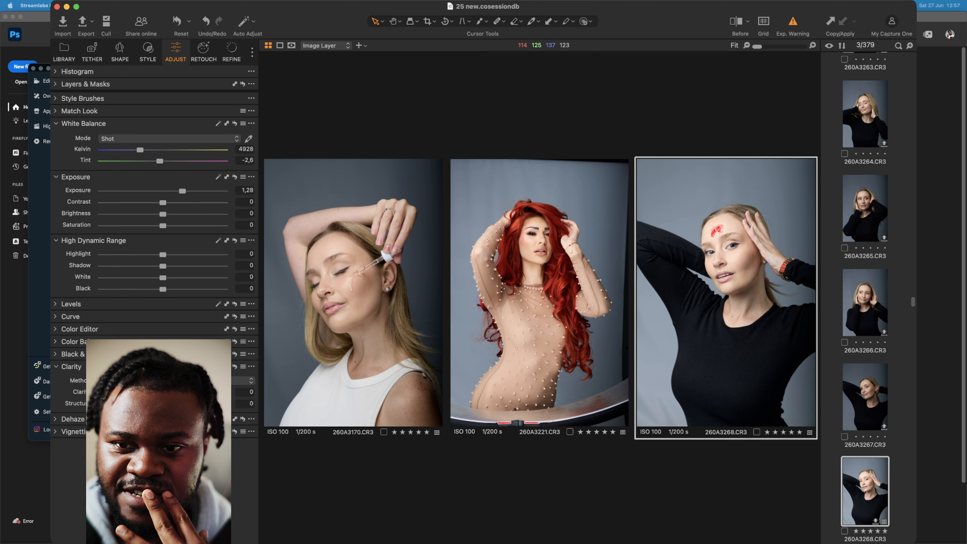
pyautogui.moveTo(183, 191); pyautogui.dragTo(181, 191)
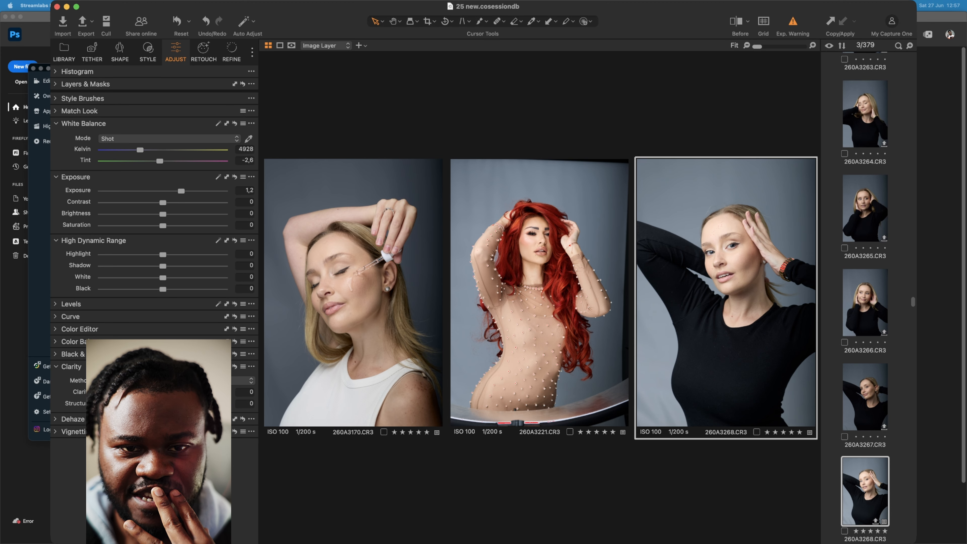
pyautogui.moveTo(162, 202); pyautogui.dragTo(180, 191)
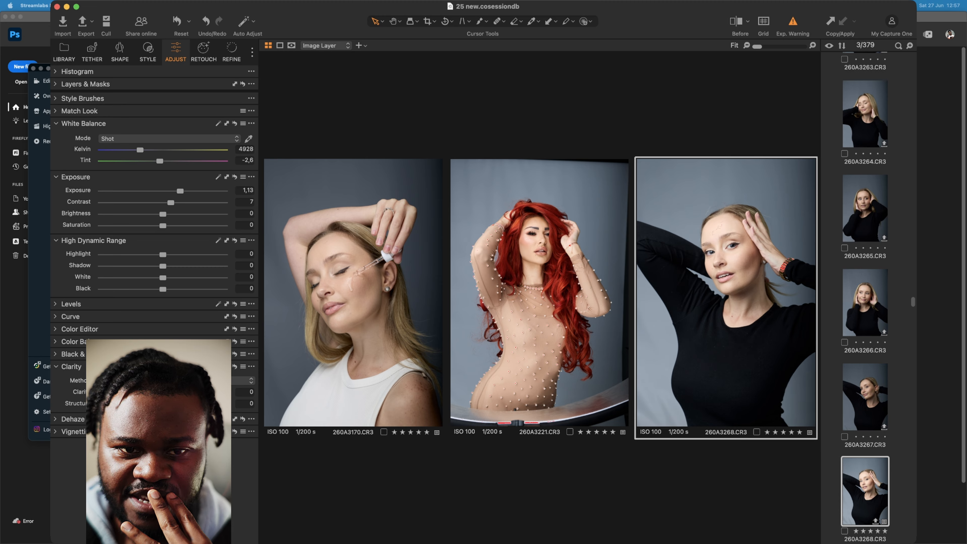
pyautogui.moveTo(162, 266); pyautogui.dragTo(150, 266)
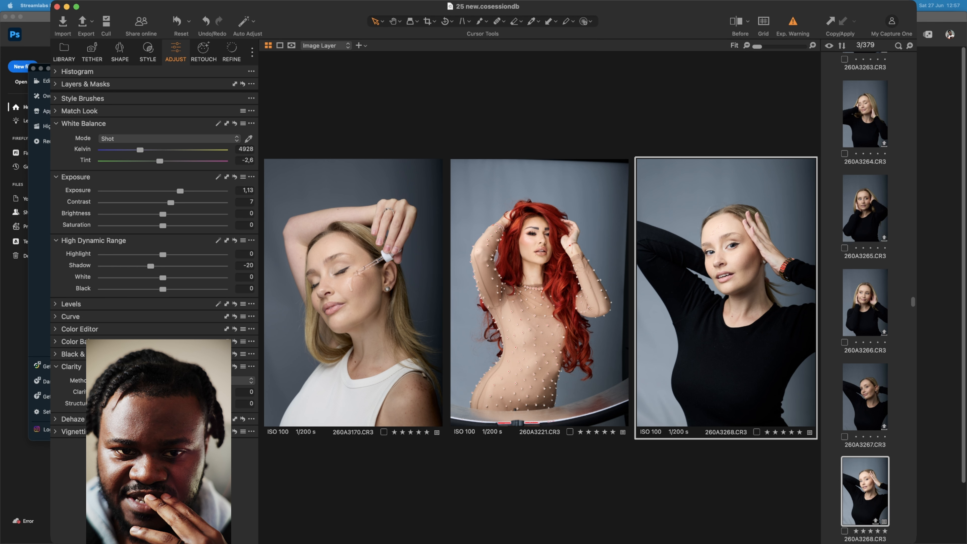
pyautogui.moveTo(180, 192); pyautogui.dragTo(178, 191)
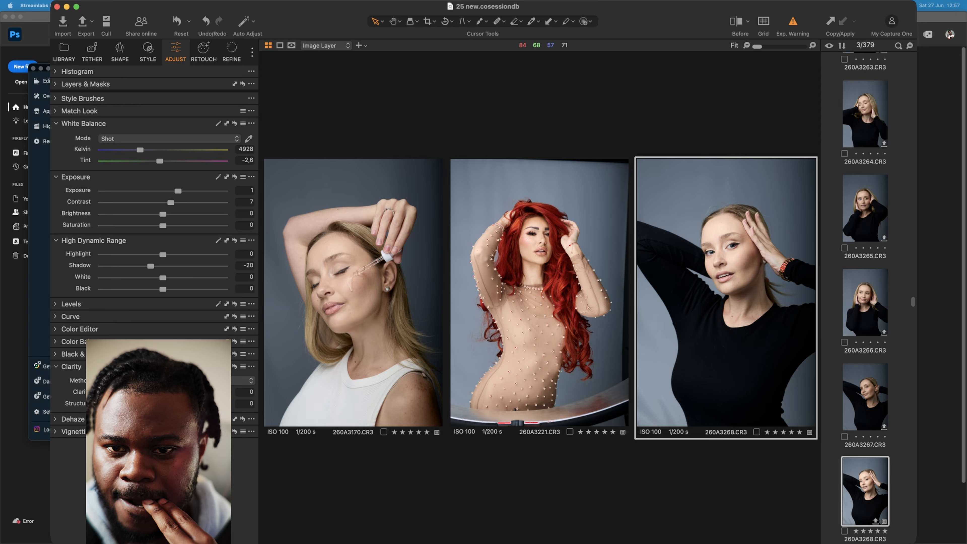
# - Set the shadow value to -10 on red-haired portrait 260A3221 and to -15 on white-top portrait 260A3170
pyautogui.click(557, 297)
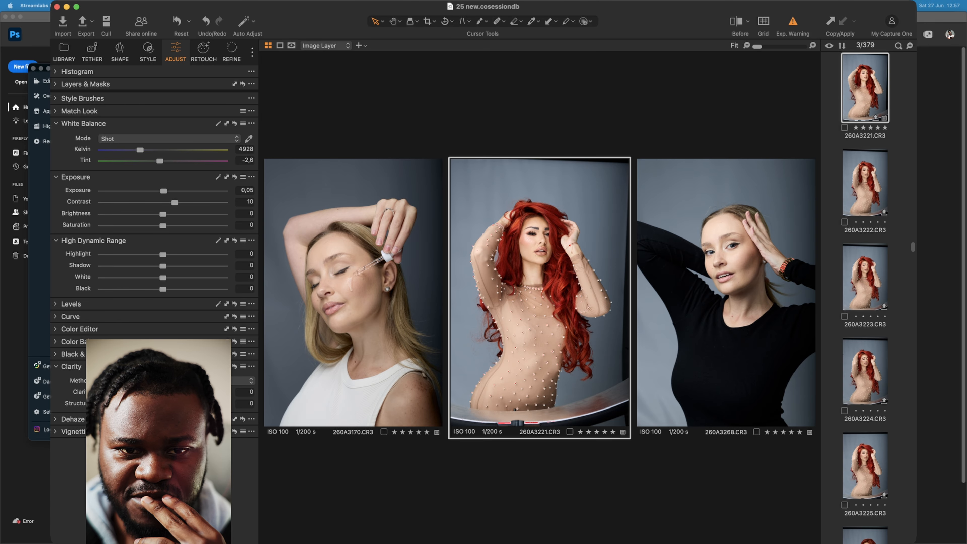
pyautogui.moveTo(163, 266); pyautogui.dragTo(157, 266)
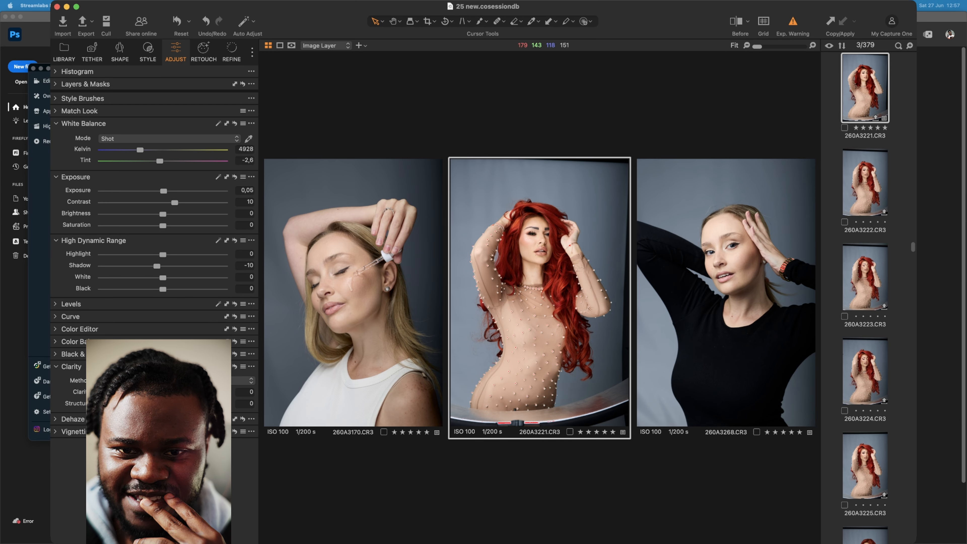
pyautogui.click(353, 293)
pyautogui.moveTo(163, 266); pyautogui.dragTo(151, 266)
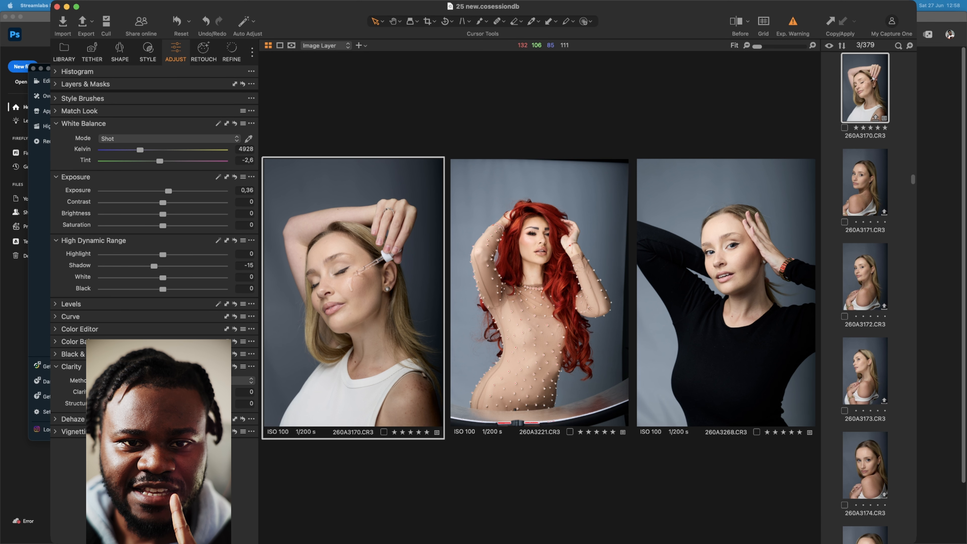
# - Set face skin blemish removal to 50 on white-top portrait 260A3170
pyautogui.click(203, 52)
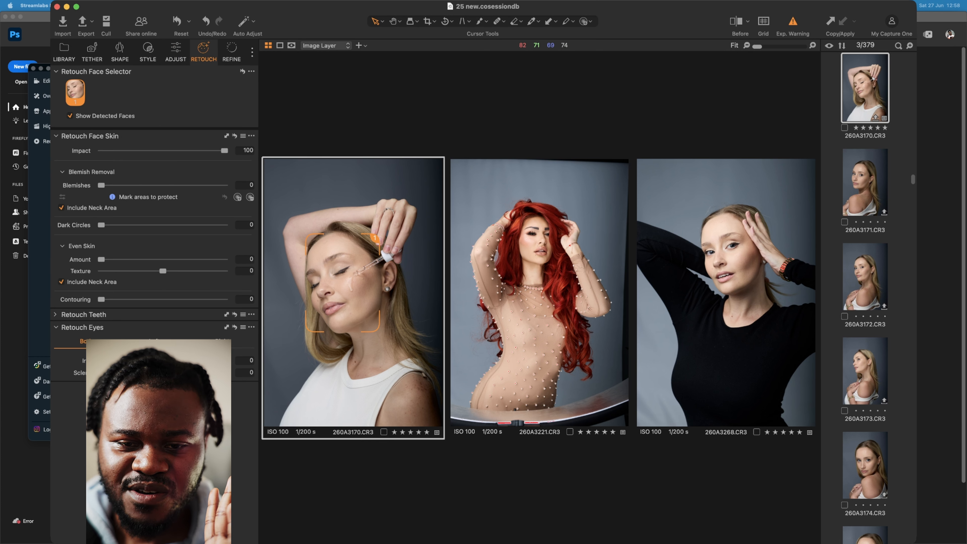
pyautogui.scroll(1, 343, 293)
pyautogui.scroll(2, 343, 292)
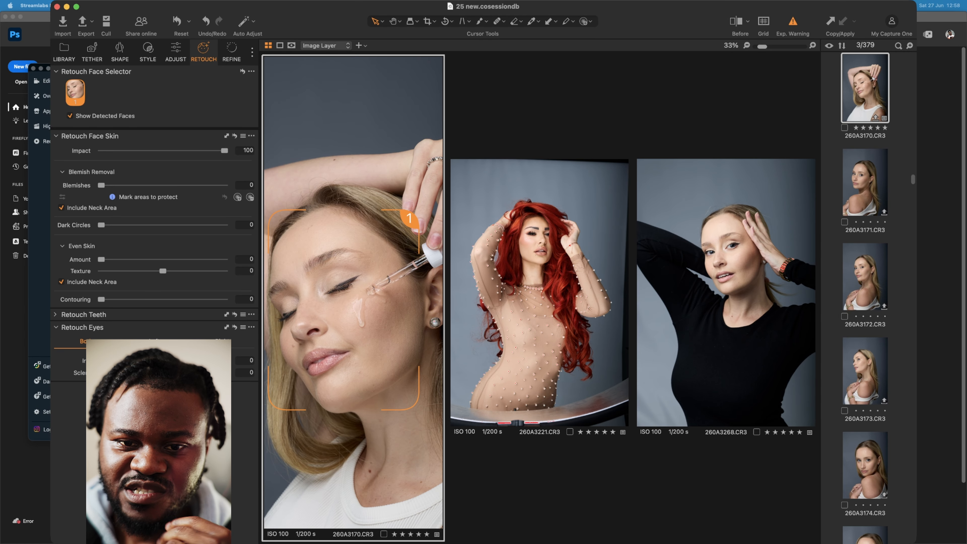
pyautogui.moveTo(101, 185); pyautogui.dragTo(163, 185)
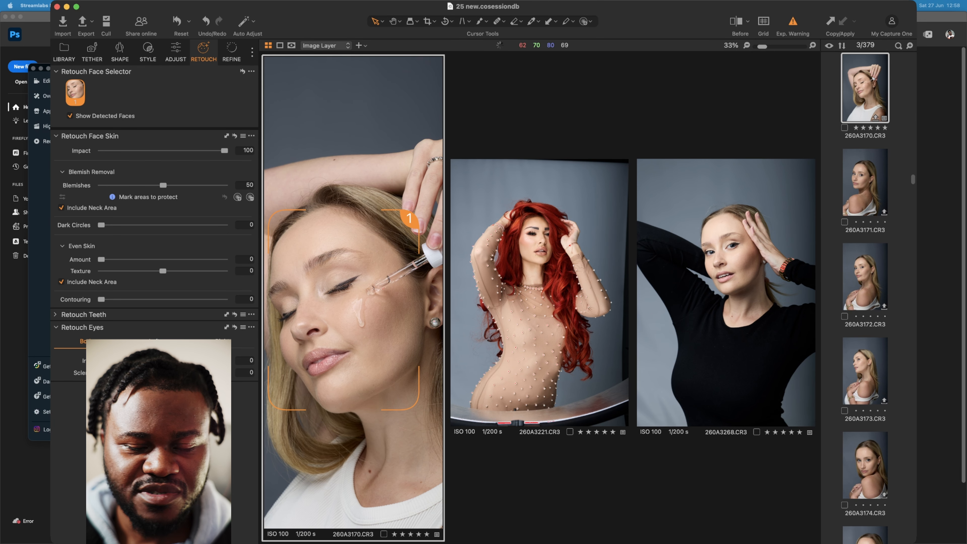
# - Set face skin blemish removal to 50 on red-haired portrait 260A3221 and black-top portrait 260A3268 as well
pyautogui.click(539, 297)
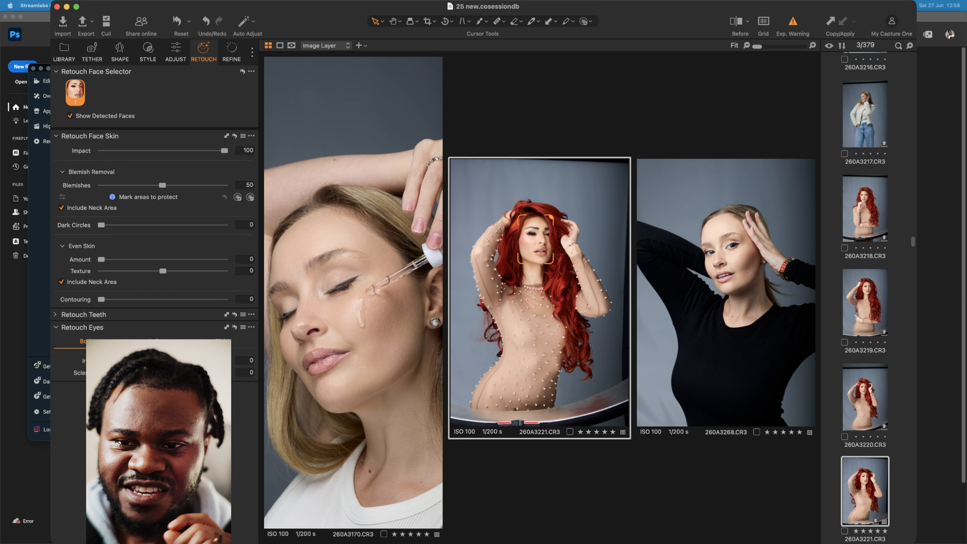
pyautogui.click(726, 297)
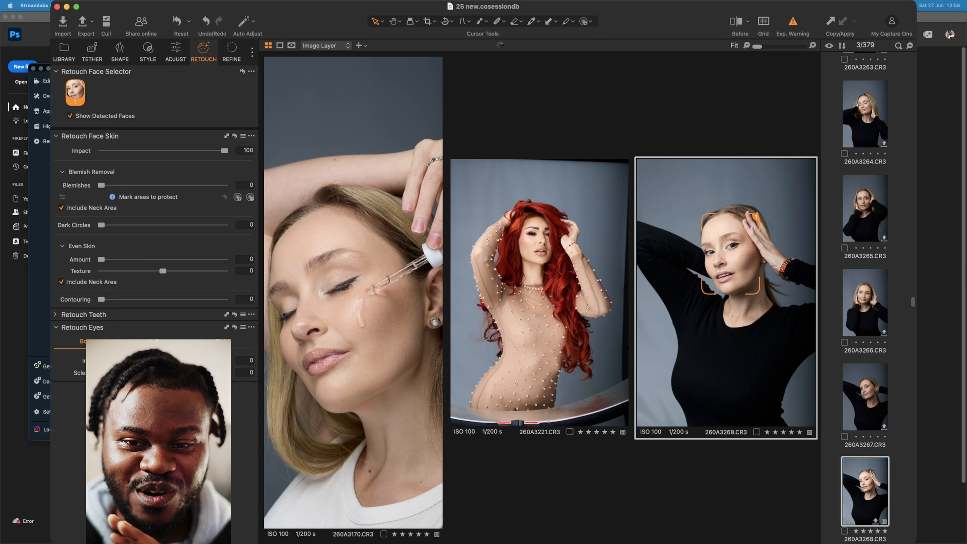
pyautogui.moveTo(102, 186); pyautogui.dragTo(162, 185)
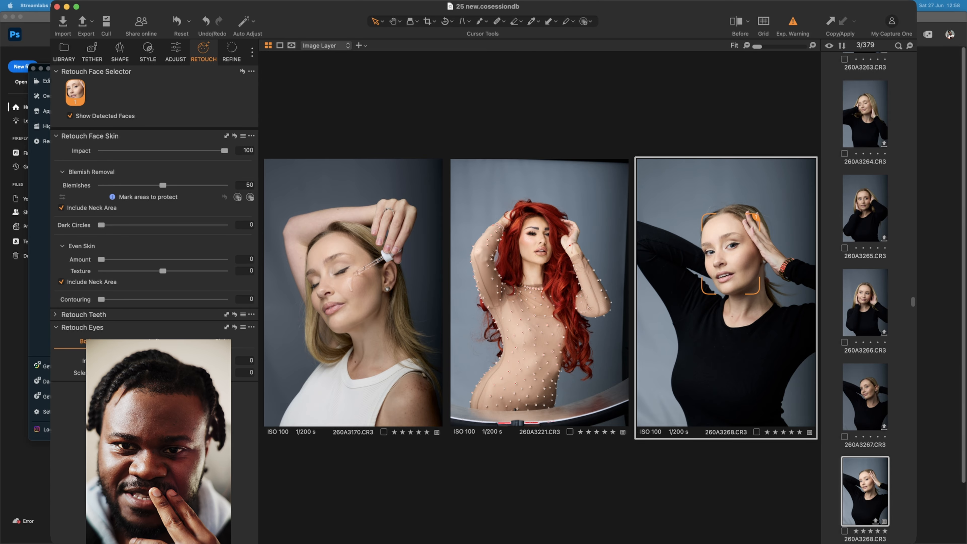
# - Compare the three portraits before and after the adjustments in split view, checking the black-top model's face
pyautogui.press('y')
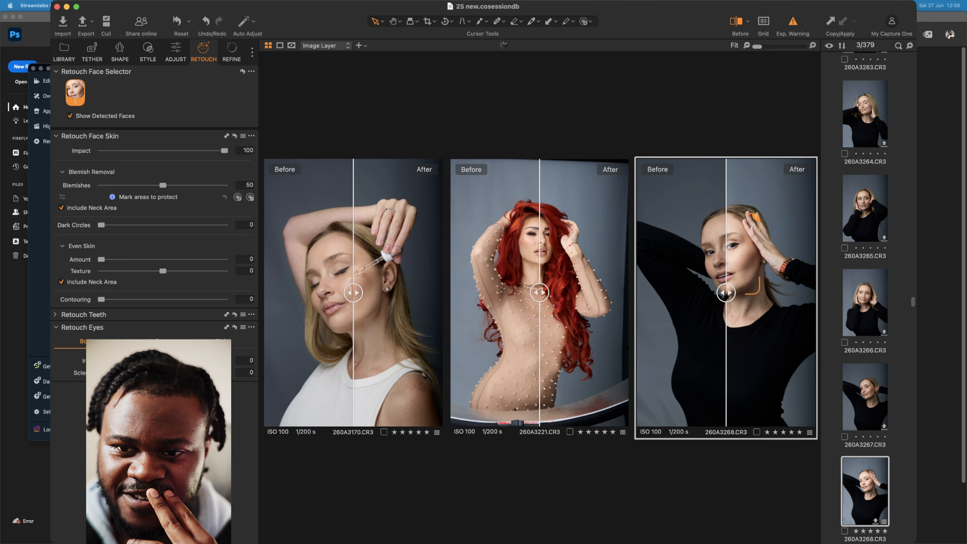
pyautogui.moveTo(727, 292)
pyautogui.mouseDown()
pyautogui.moveTo(816, 292)
pyautogui.moveTo(662, 293)
pyautogui.moveTo(816, 292)
pyautogui.moveTo(734, 293)
pyautogui.mouseUp()
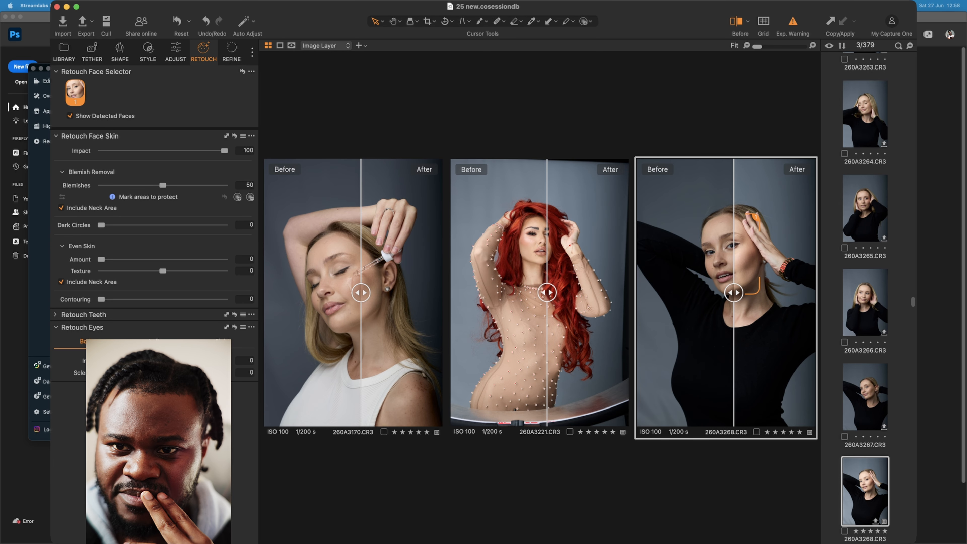
pyautogui.press('y')
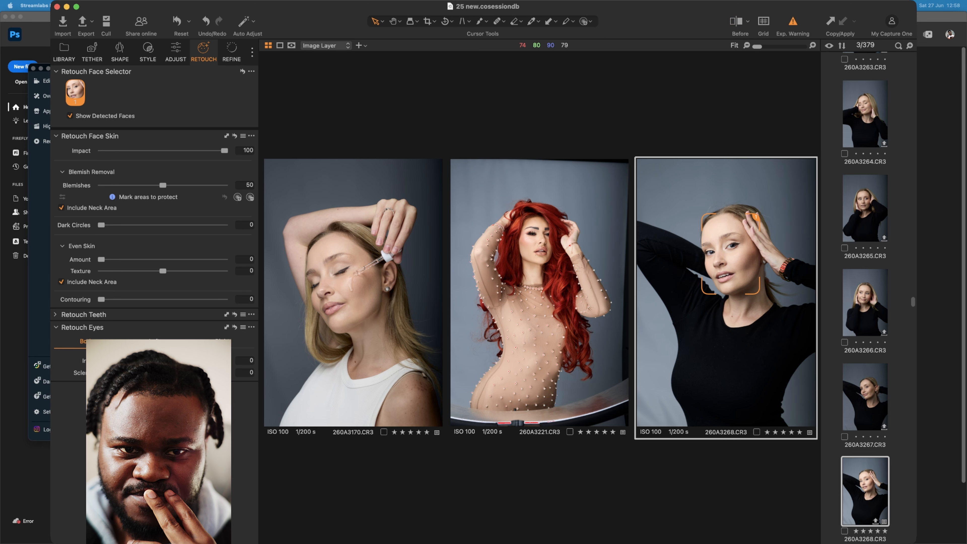
# - Lower the exposure of black-top portrait 260A3268 to 0,62
pyautogui.click(176, 52)
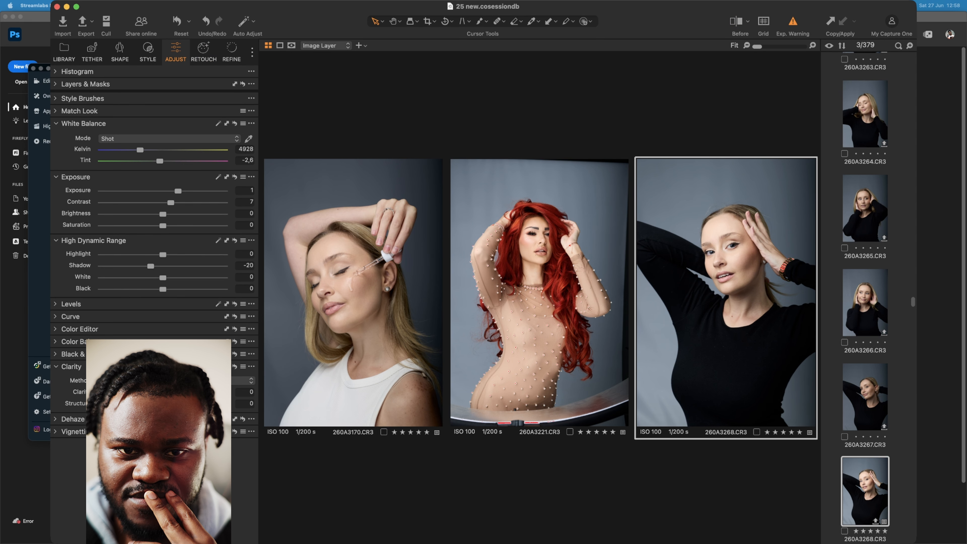
pyautogui.moveTo(178, 191); pyautogui.dragTo(171, 191)
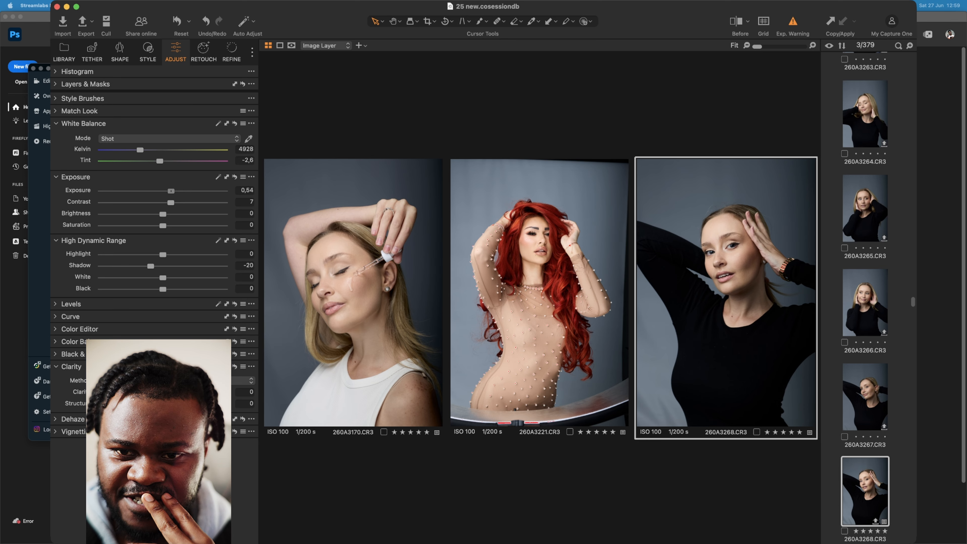
pyautogui.moveTo(171, 191); pyautogui.dragTo(172, 191)
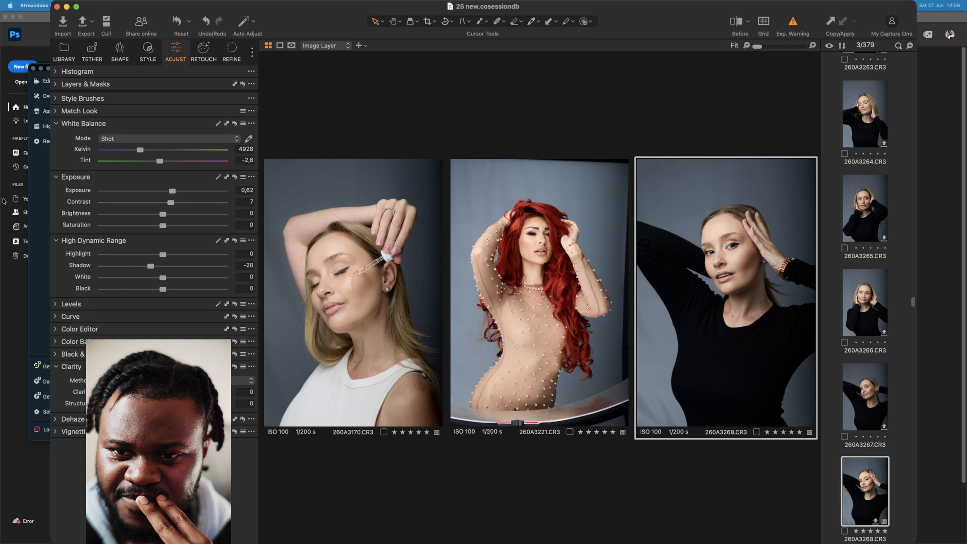
pyautogui.scroll(5, 724, 257)
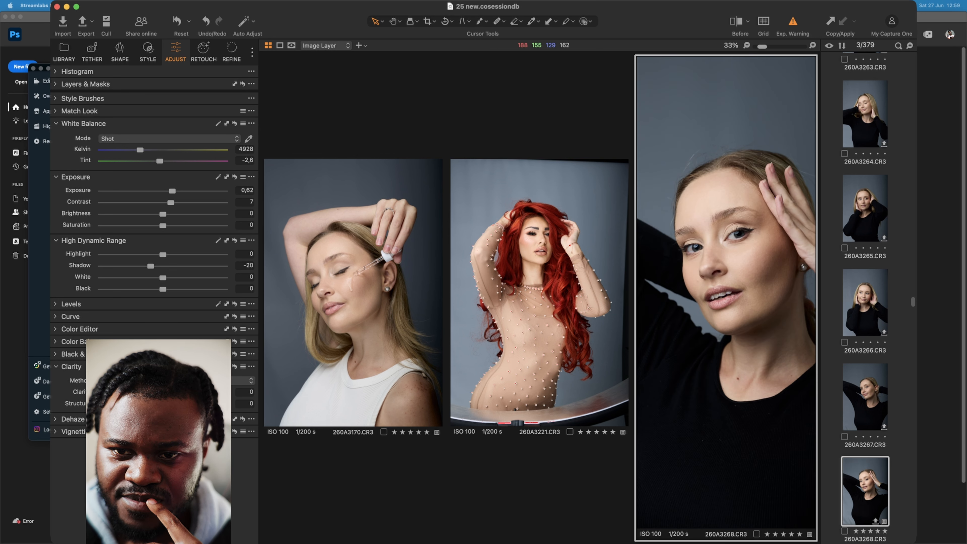
# - Inspect the face of black-top portrait 260A3268 up close at the lowered exposure, ending on the whole portrait
pyautogui.scroll(5, 713, 199)
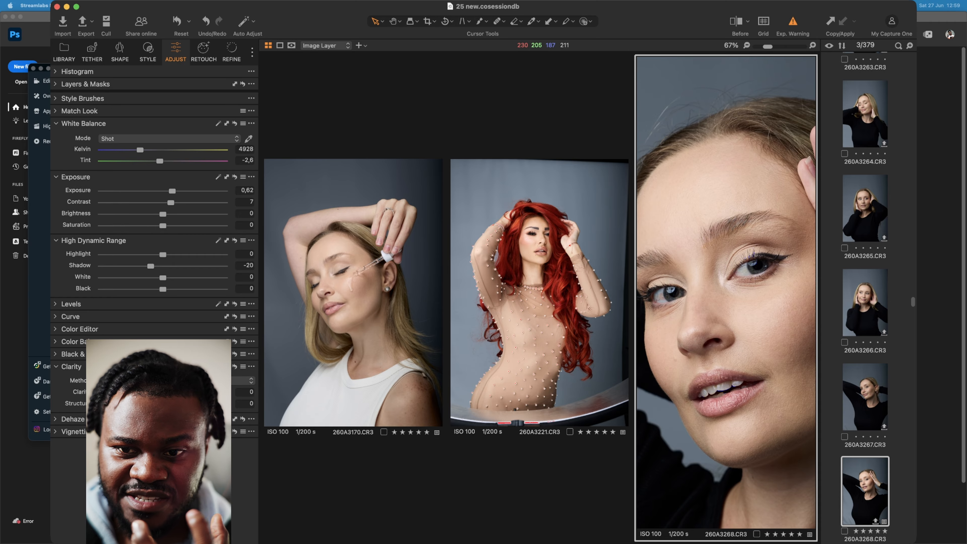
pyautogui.scroll(-10, 723, 244)
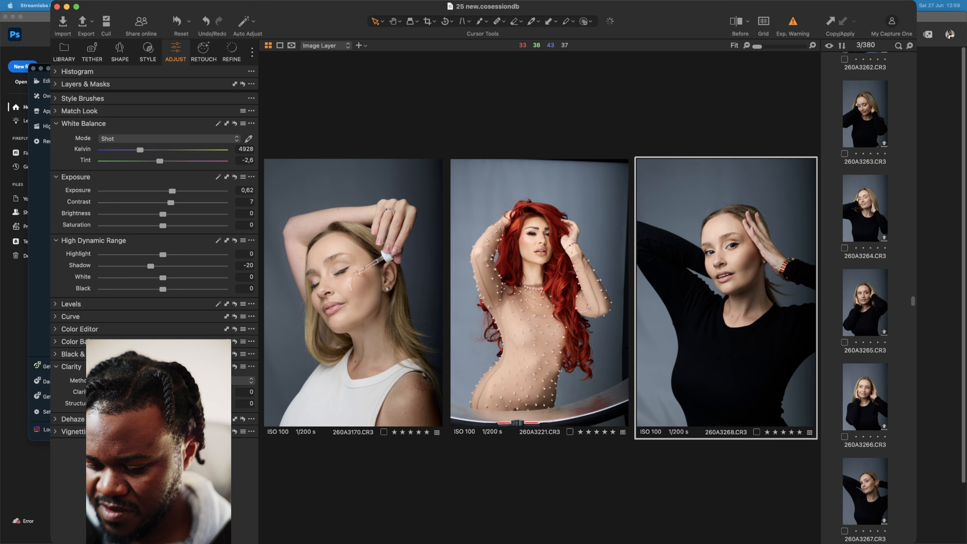
pyautogui.press('super+Tab')
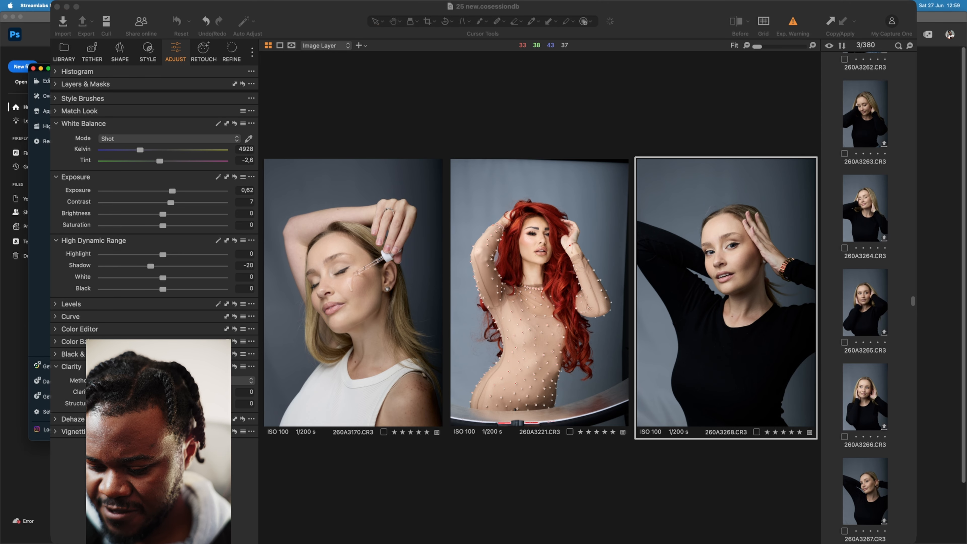
pyautogui.scroll(2, 865, 298)
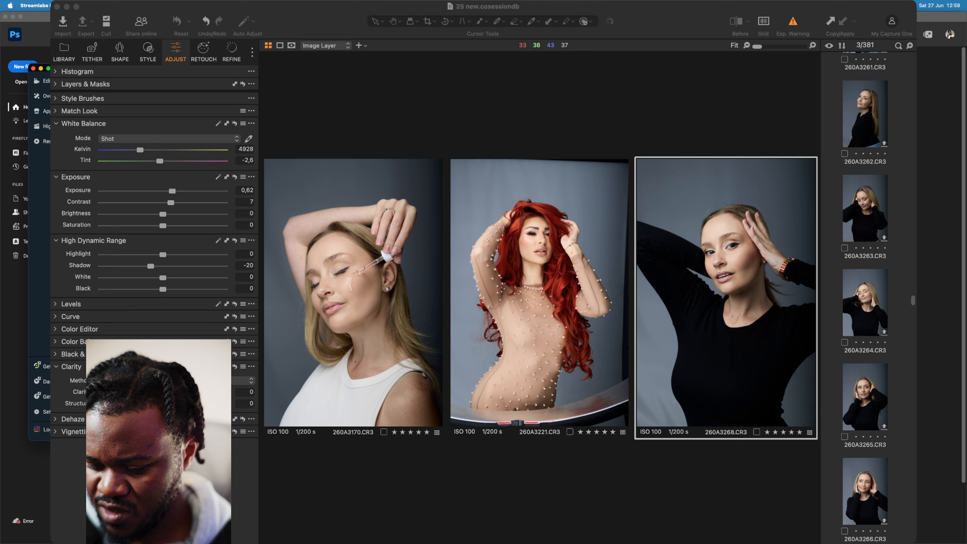
pyautogui.press('super+Tab')
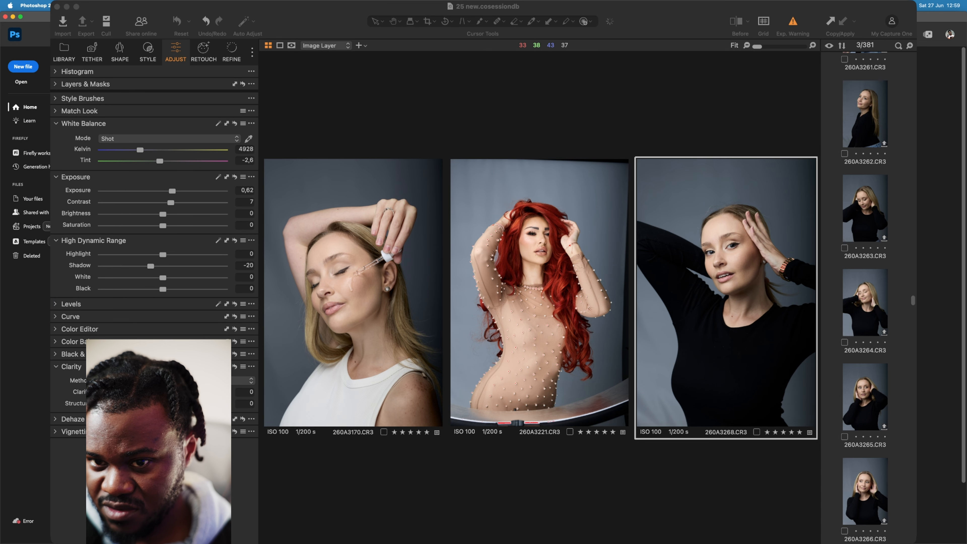
pyautogui.moveTo(484, 543)
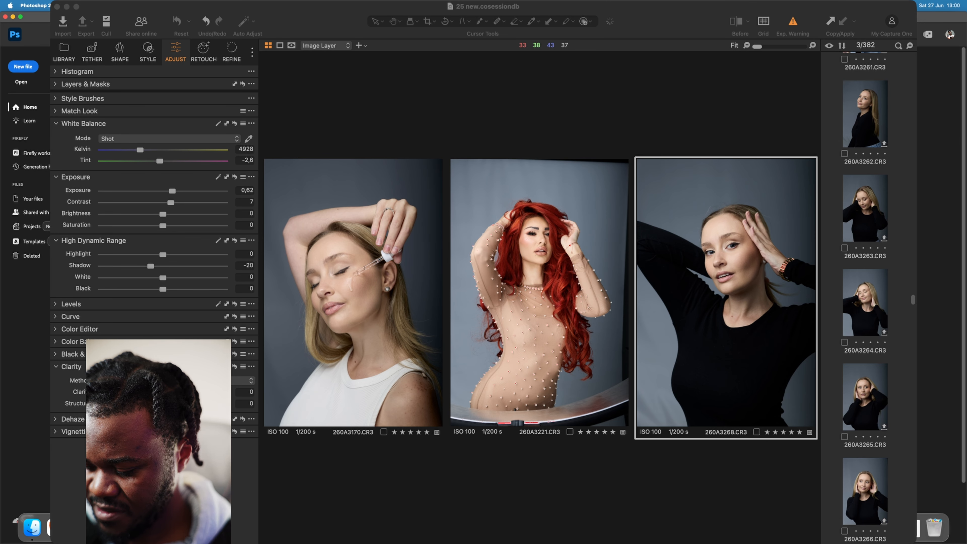
pyautogui.press('super+Tab')
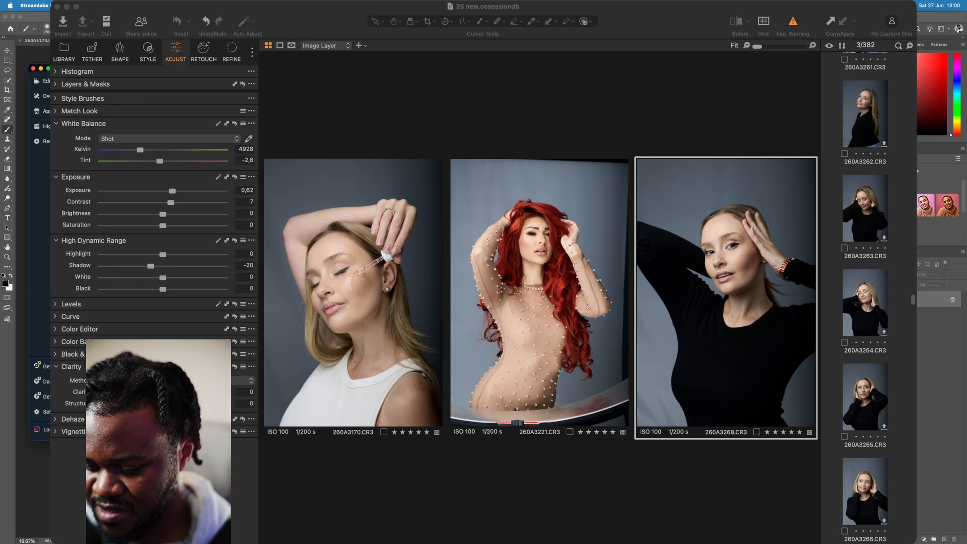
pyautogui.click(431, 359)
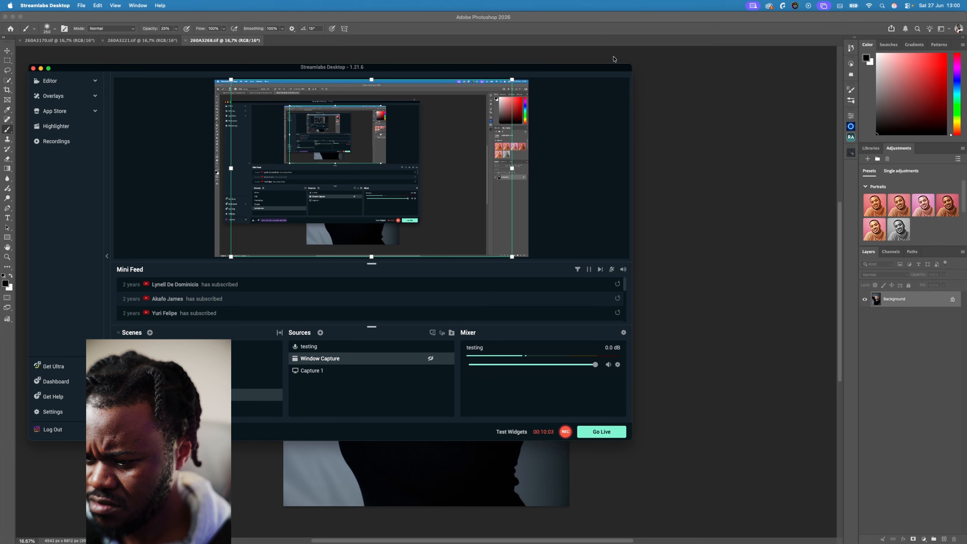
pyautogui.moveTo(602, 68); pyautogui.dragTo(237, 88)
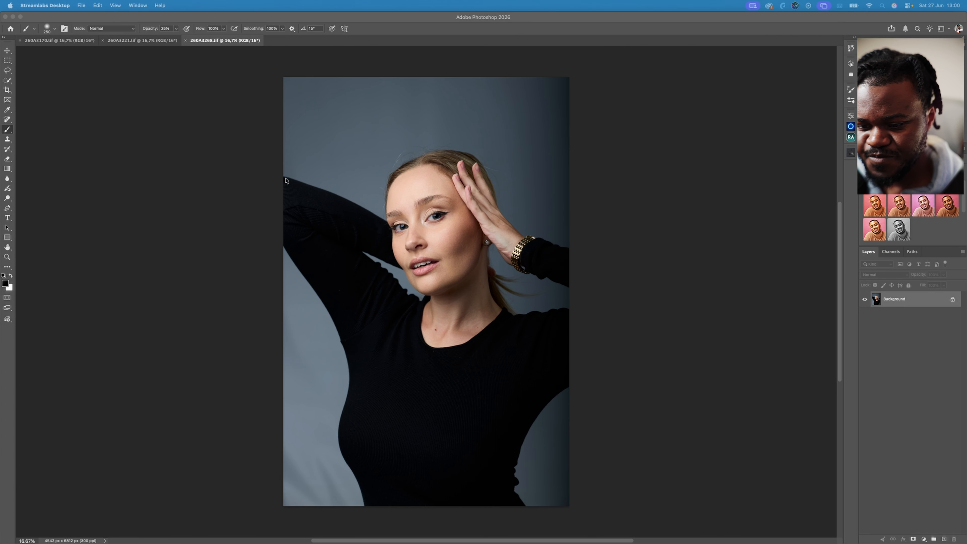
# - Switch to Photoshop and look through 260A3221.tif and 260A3170.tif, ending on black-top portrait 260A3268.tif
pyautogui.click(146, 47)
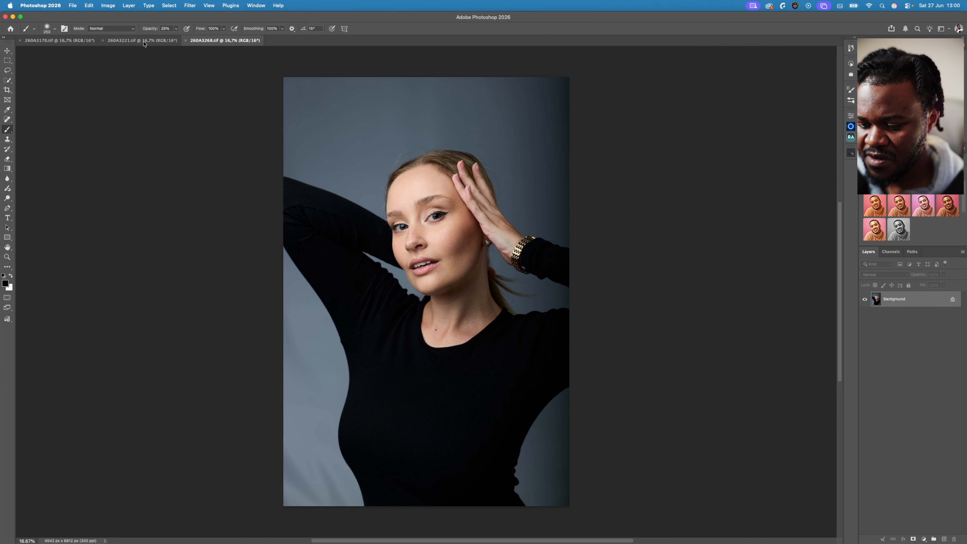
pyautogui.click(127, 41)
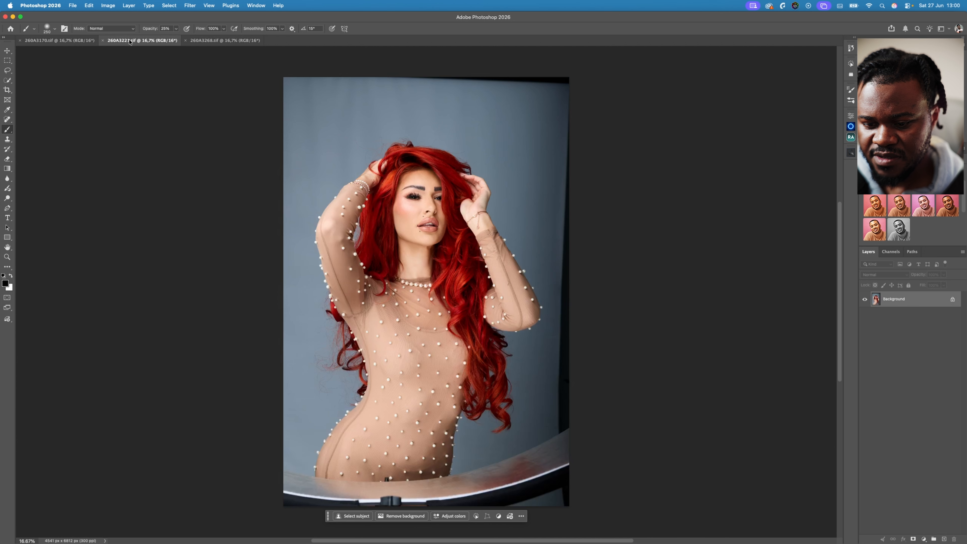
pyautogui.click(53, 42)
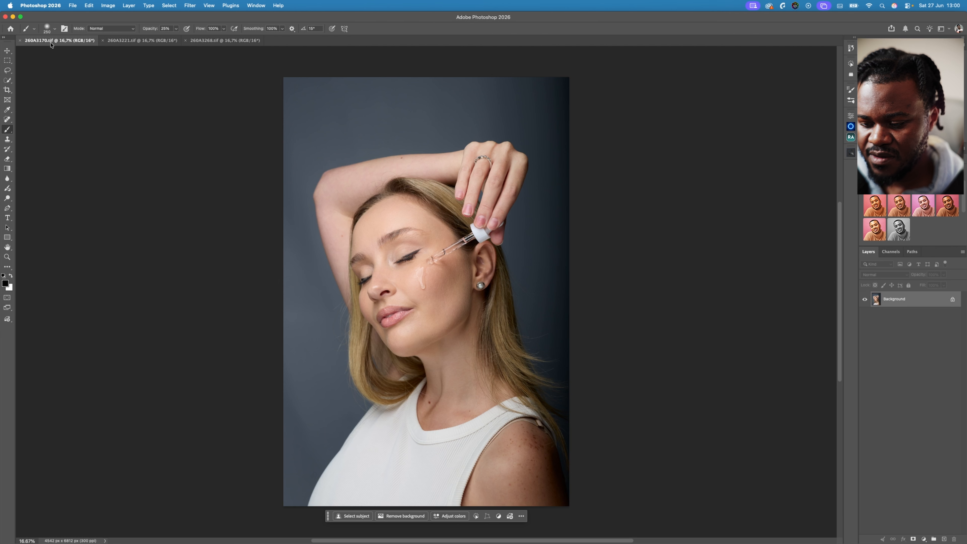
pyautogui.click(225, 41)
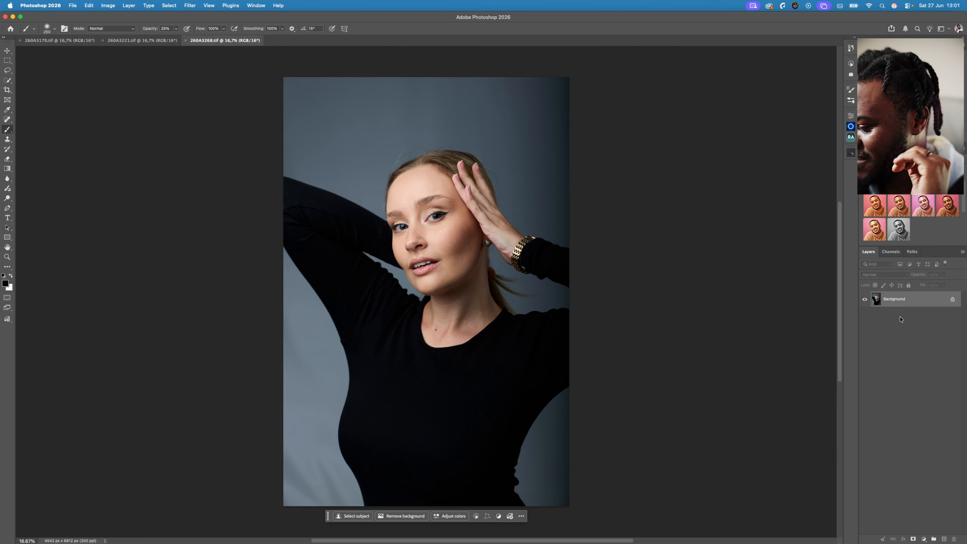
# - Duplicate the Background layer of 260A3268.tif and crop the image to 4:5 (8:10), trimming mainly the empty space above the head
pyautogui.press('super+j')
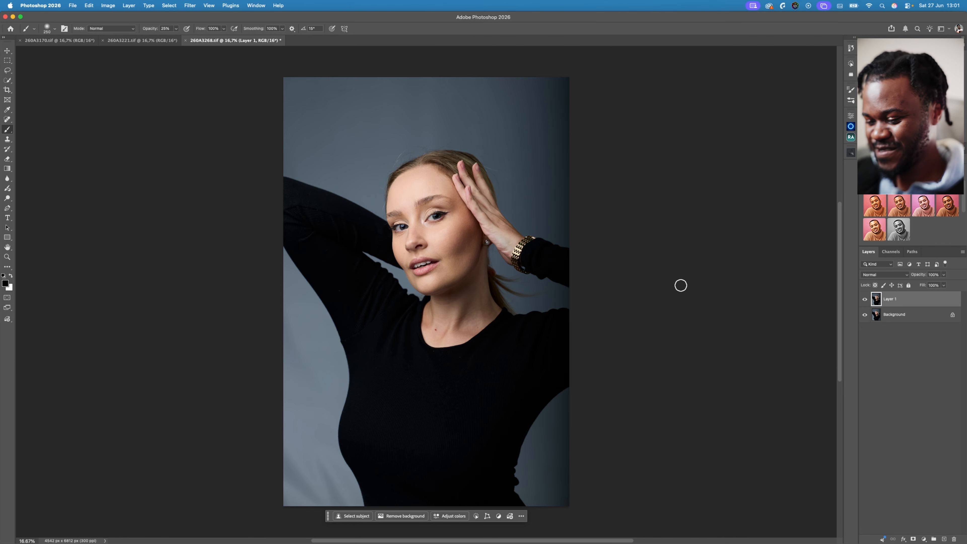
pyautogui.click(7, 91)
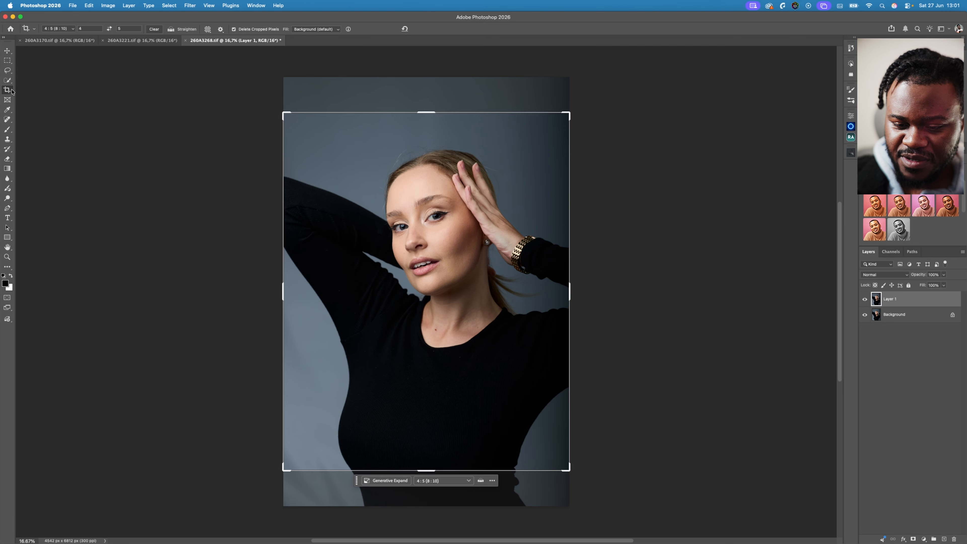
pyautogui.click(535, 349)
pyautogui.moveTo(533, 380); pyautogui.dragTo(537, 354)
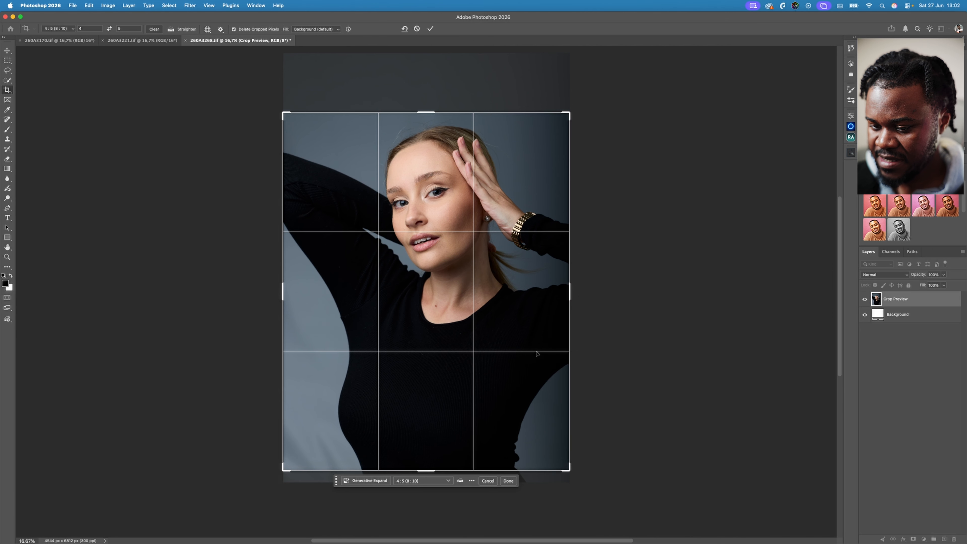
pyautogui.click(430, 28)
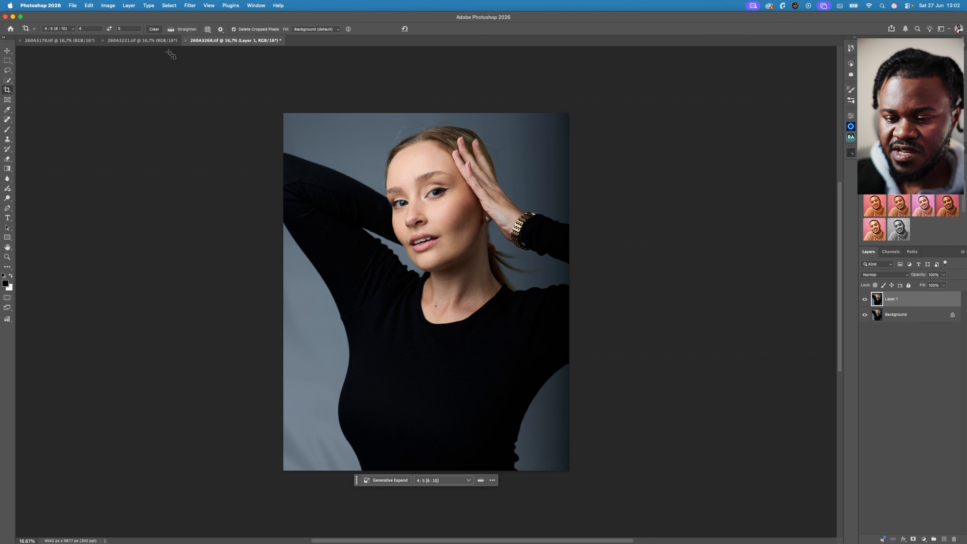
# - Open Layer 1 in the Liquify filter and ready the Forward Warp tool on the jagged waist edge of the black top
pyautogui.click(190, 5)
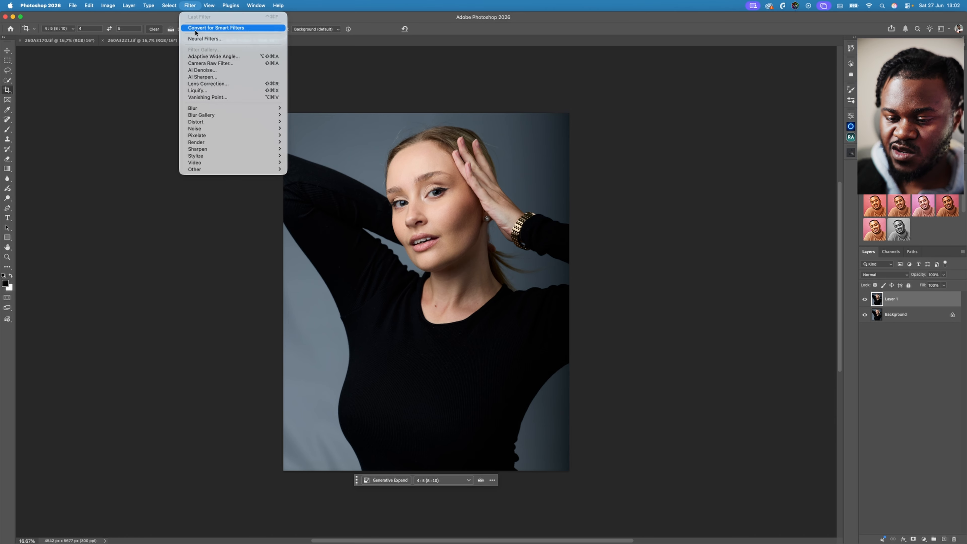
pyautogui.click(217, 91)
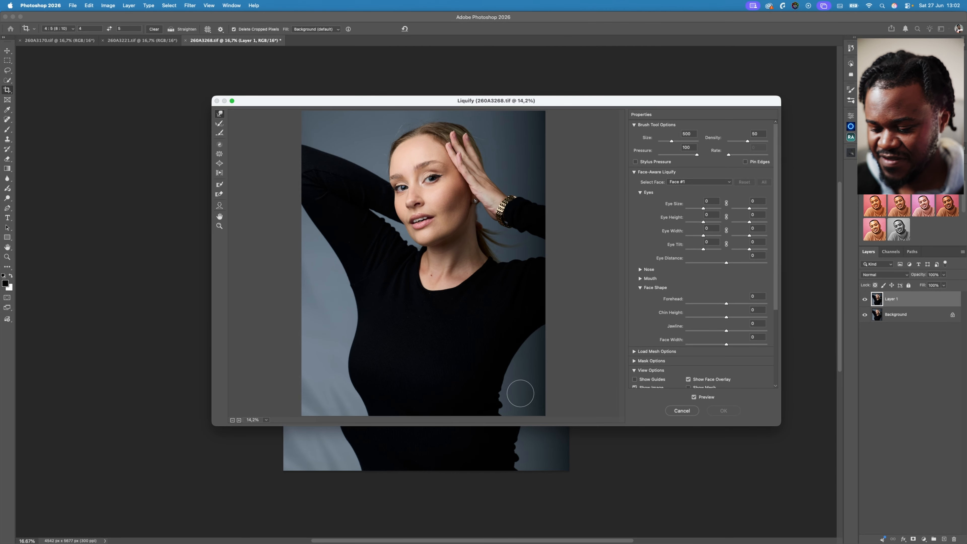
pyautogui.press('z')
pyautogui.click(508, 402)
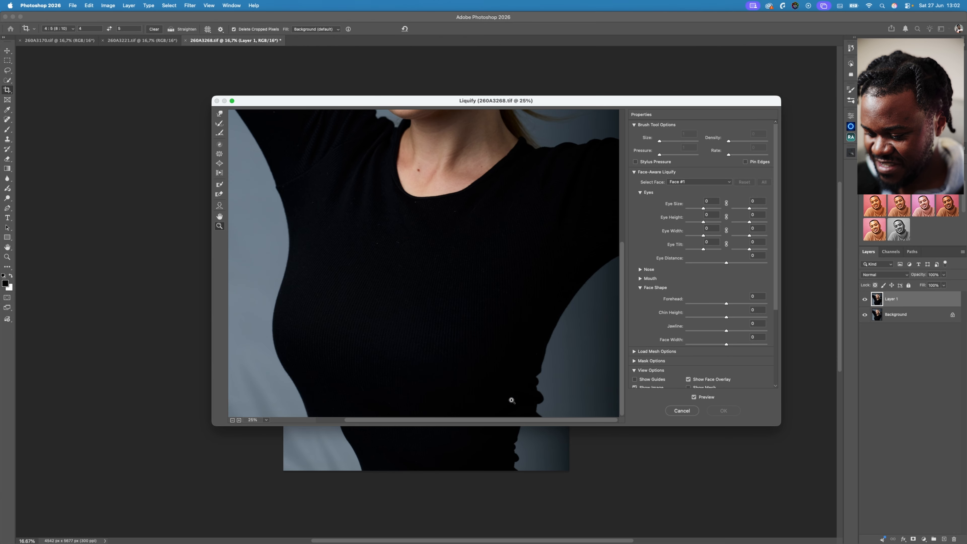
pyautogui.click(544, 391)
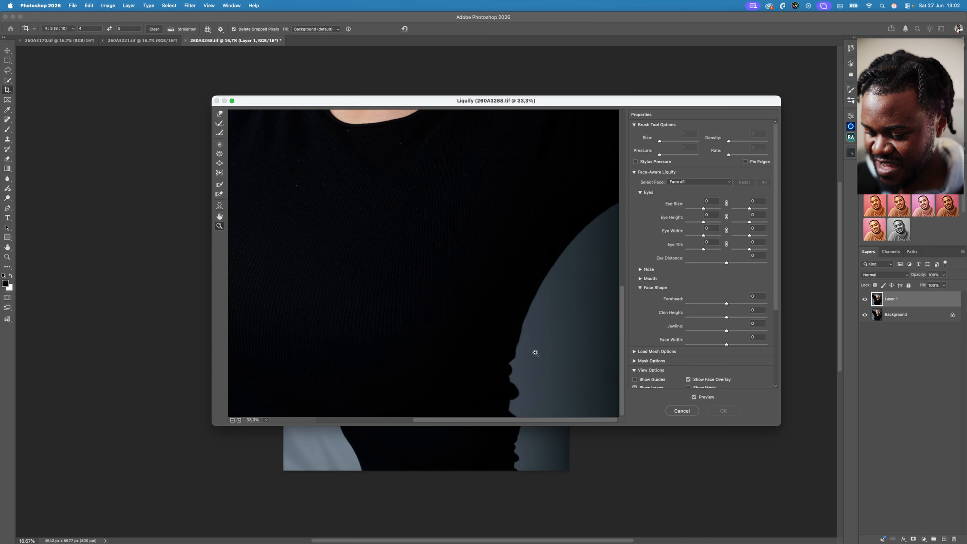
pyautogui.click(541, 371)
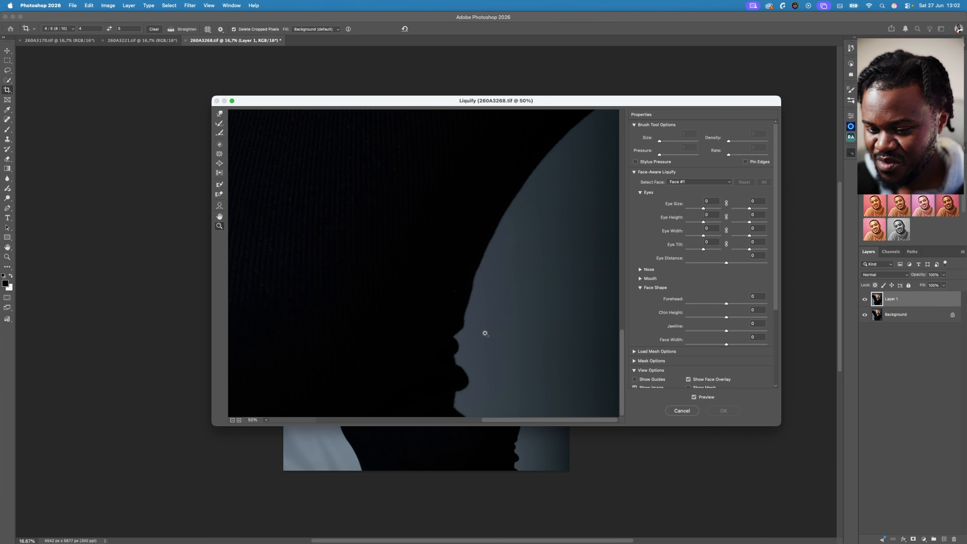
pyautogui.click(220, 113)
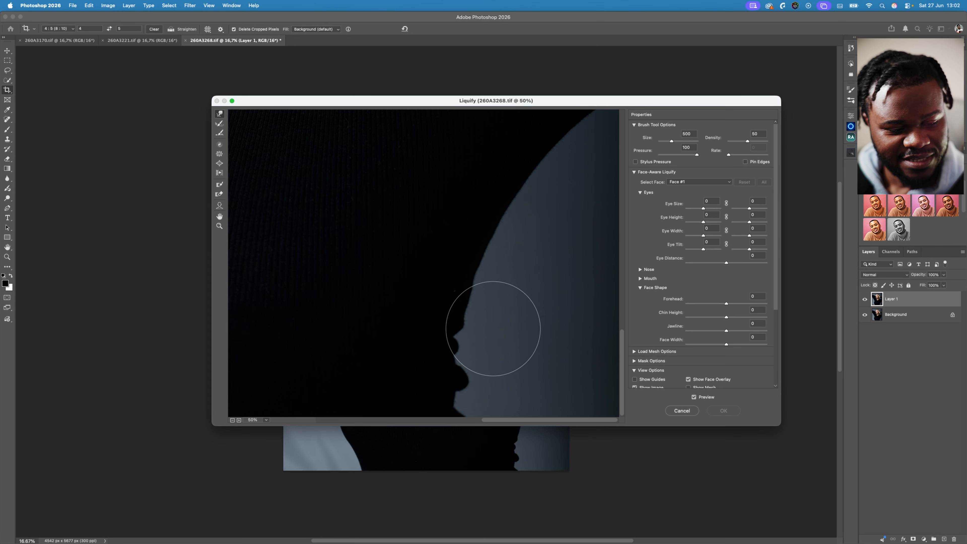
# - Reduce the Forward Warp brush size to 100 and push in the upper fabric bumps along the waist edge
pyautogui.press(']')
pyautogui.press('[')
pyautogui.press('[')
pyautogui.press('[')
pyautogui.press('[')
pyautogui.press('[')
pyautogui.press('[')
pyautogui.press('[')
pyautogui.press('[')
pyautogui.press('[')
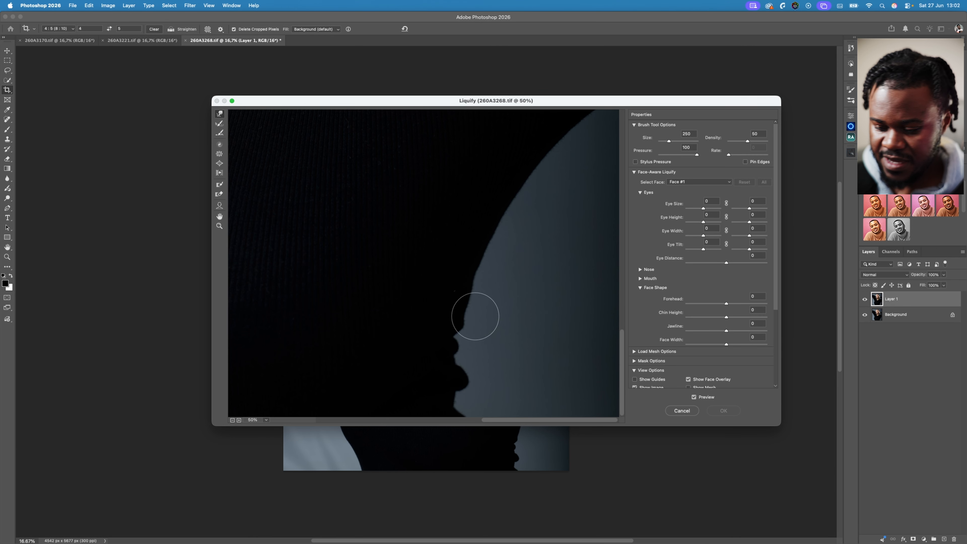
pyautogui.press('[')
pyautogui.press('[')
pyautogui.press('[')
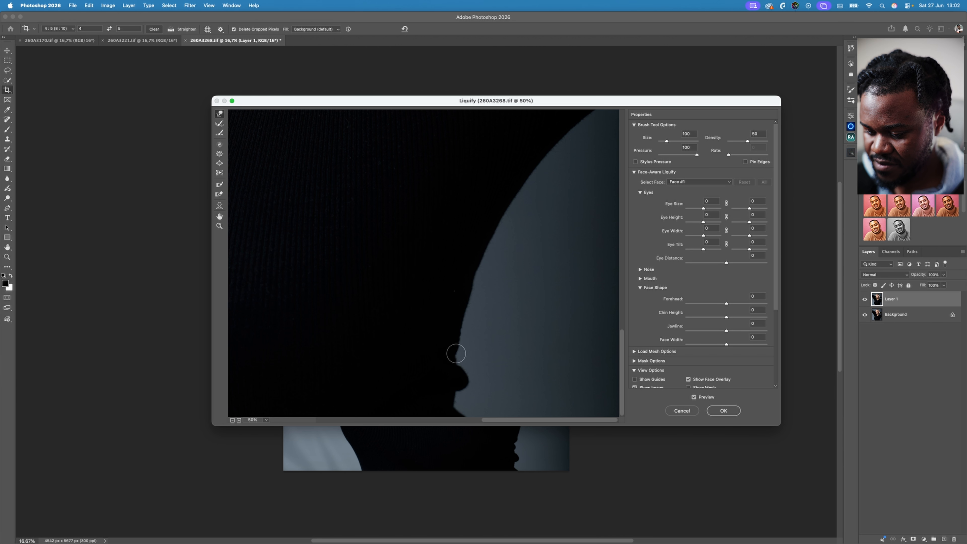
# - Push in the large lower fabric bump with a Forward Warp brush of 125 and even out the waist edge down to the image border
pyautogui.press(']')
pyautogui.press(']')
pyautogui.press(']')
pyautogui.press(']')
pyautogui.press(']')
pyautogui.press(']')
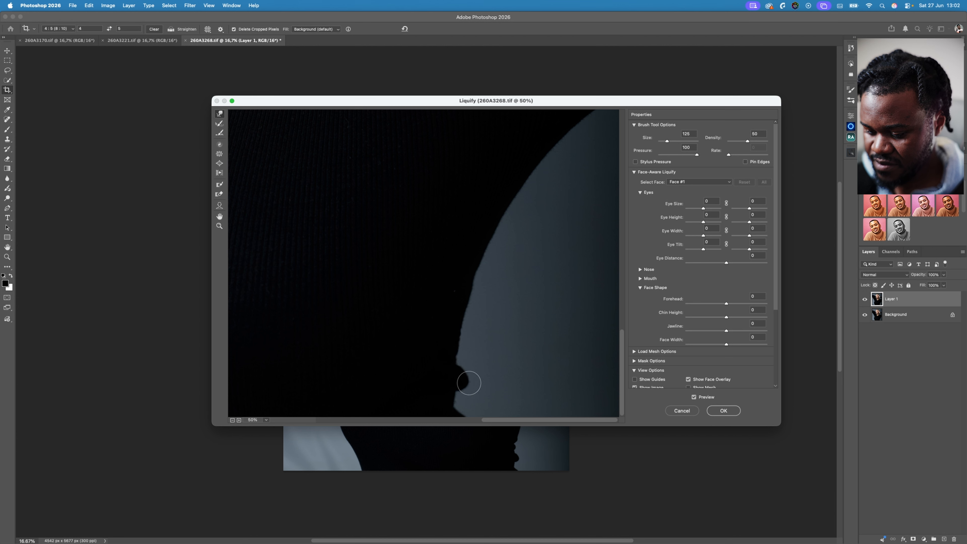
pyautogui.moveTo(469, 381); pyautogui.dragTo(460, 379)
pyautogui.press('[')
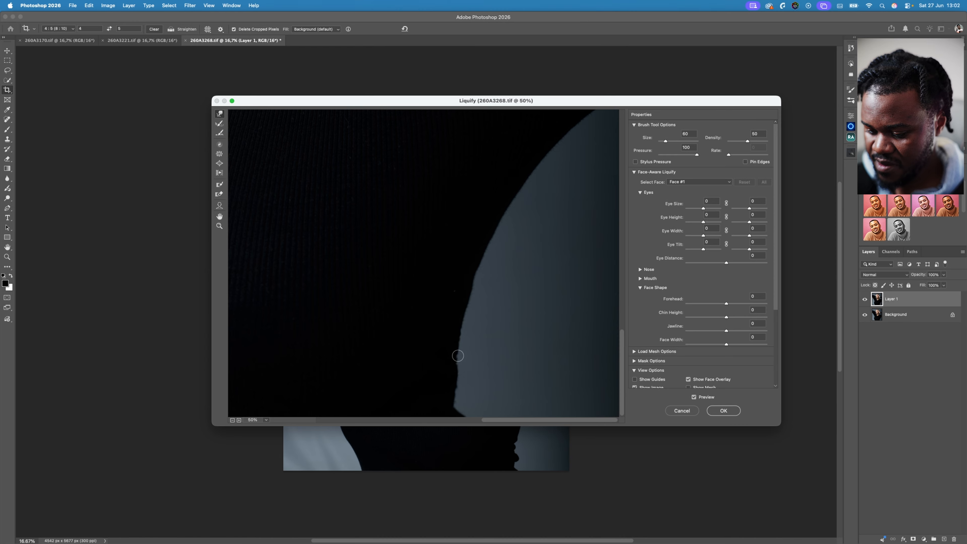
pyautogui.press(']')
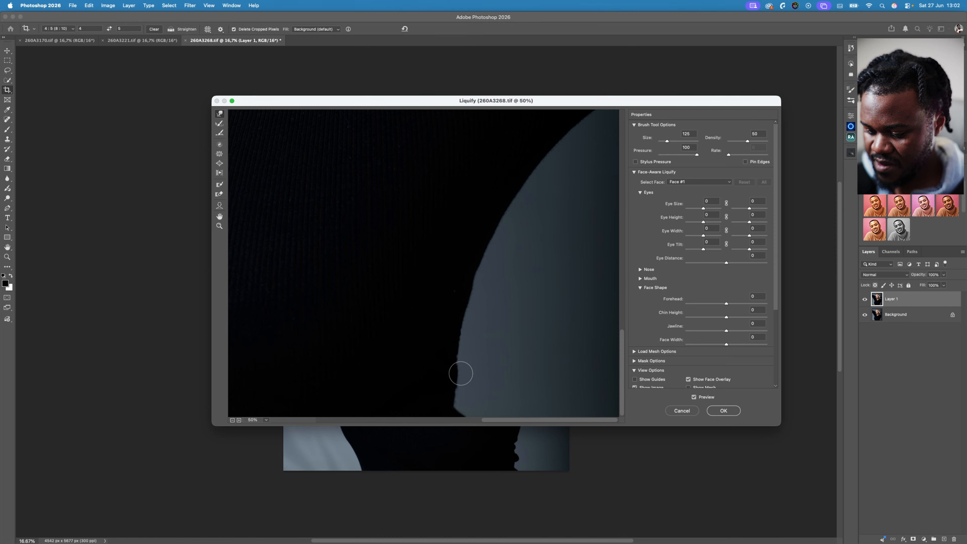
pyautogui.moveTo(471, 405); pyautogui.dragTo(459, 421)
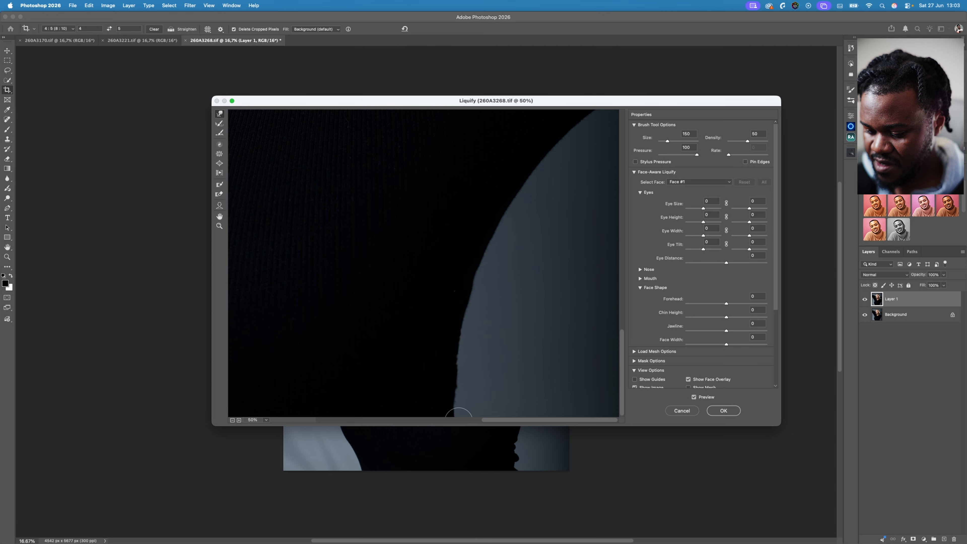
# - Compare the waist edge with and without the Liquify changes and apply the filter
pyautogui.click(694, 397)
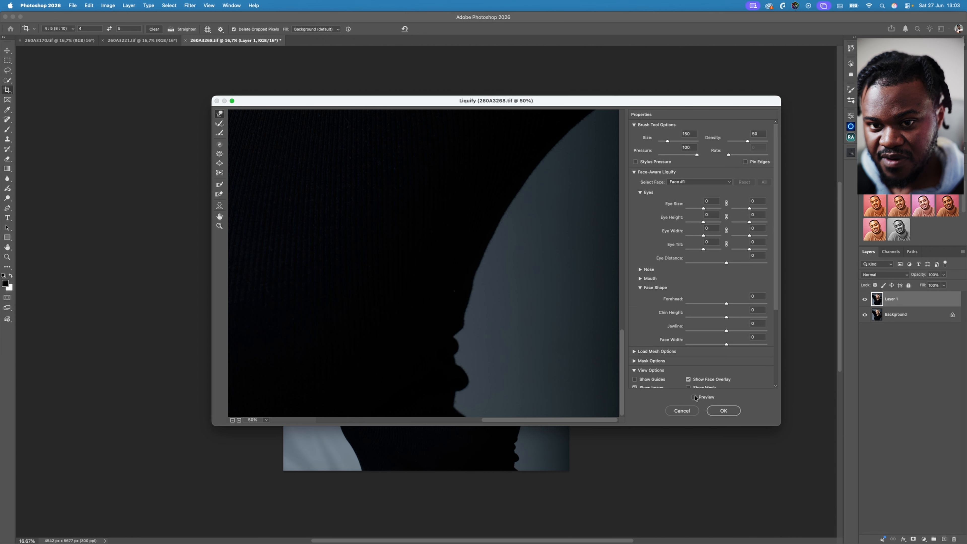
pyautogui.click(695, 397)
pyautogui.click(694, 397)
pyautogui.click(694, 397)
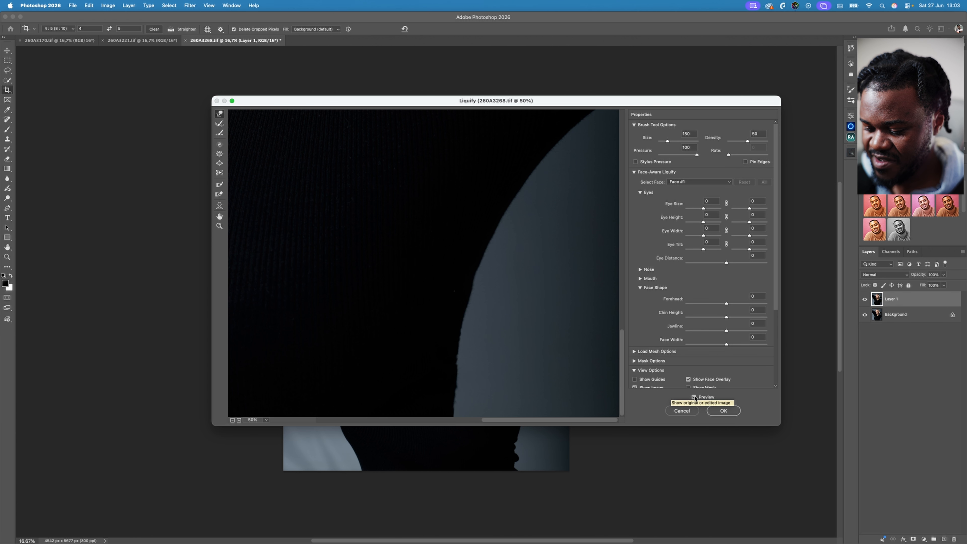
pyautogui.click(723, 411)
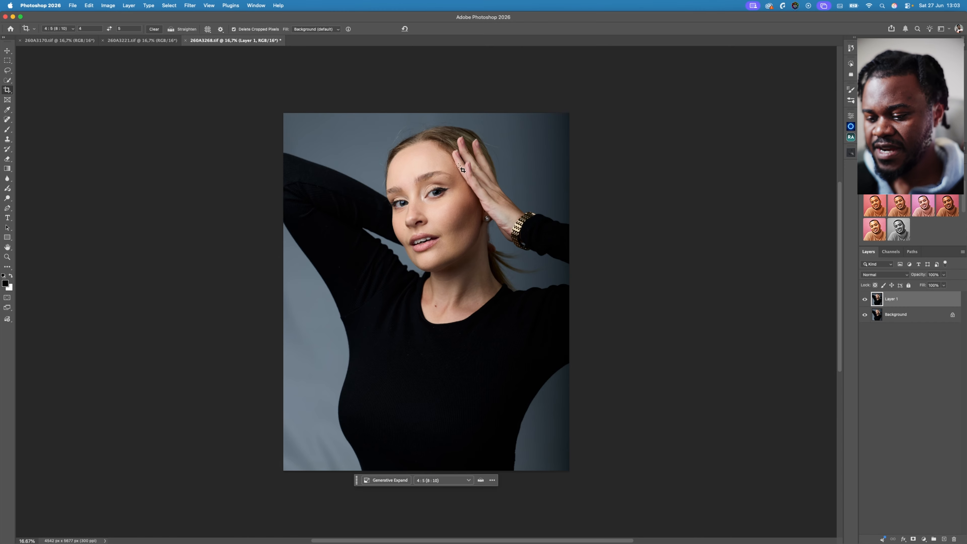
# - Heal small blemishes on the temple and the cheek beside the raised hand with the Spot Healing Brush
pyautogui.press('z')
pyautogui.moveTo(448, 165); pyautogui.dragTo(507, 174)
pyautogui.press('c')
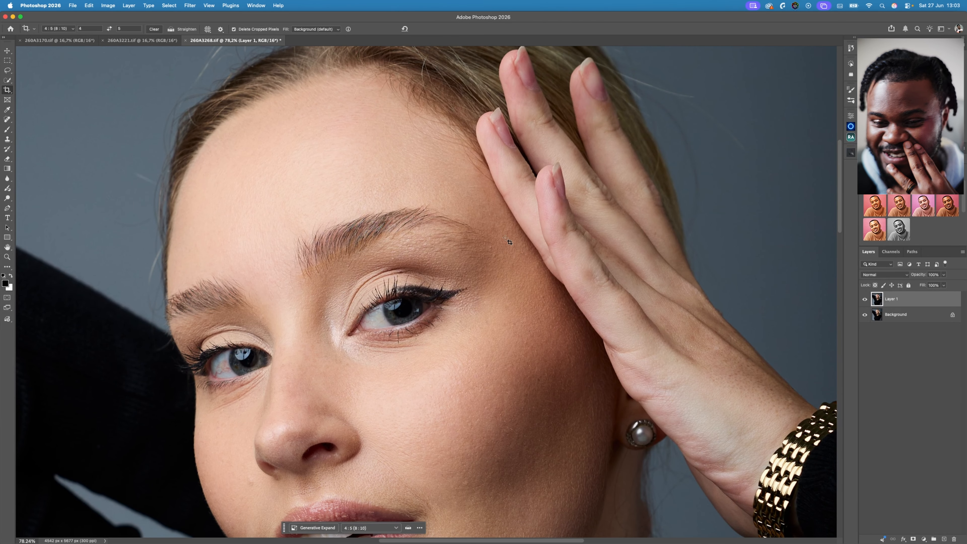
pyautogui.moveTo(505, 247); pyautogui.dragTo(497, 263)
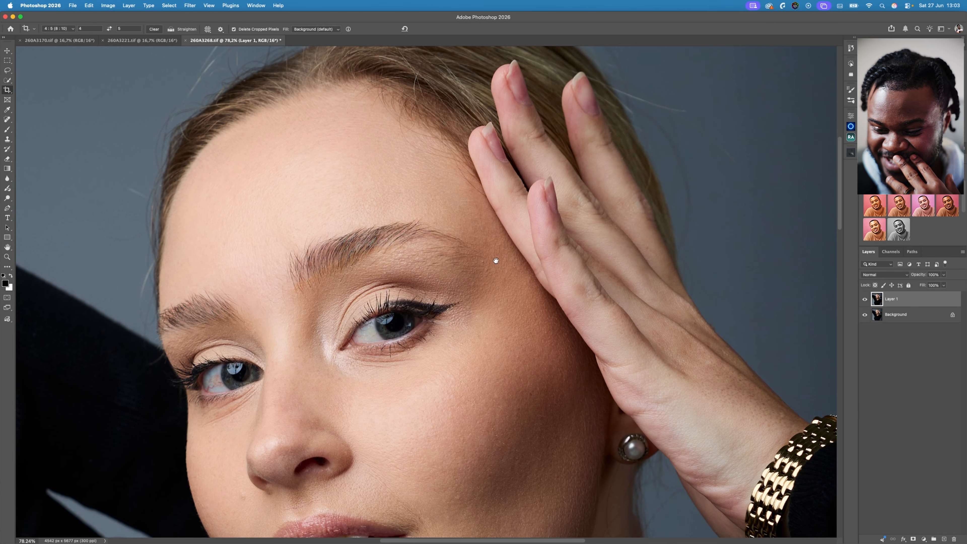
pyautogui.click(7, 120)
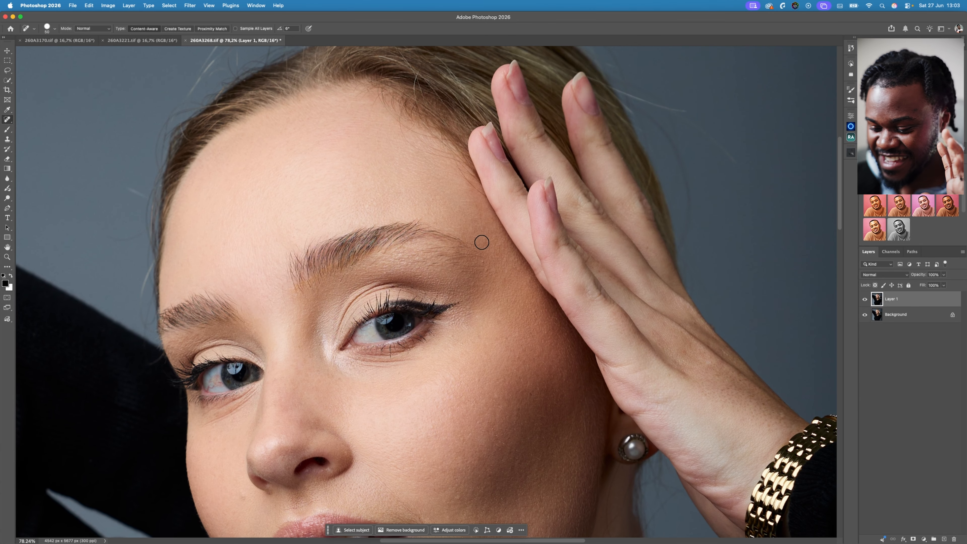
pyautogui.moveTo(564, 330); pyautogui.dragTo(513, 267)
pyautogui.click(489, 259)
pyautogui.click(500, 288)
pyautogui.click(502, 277)
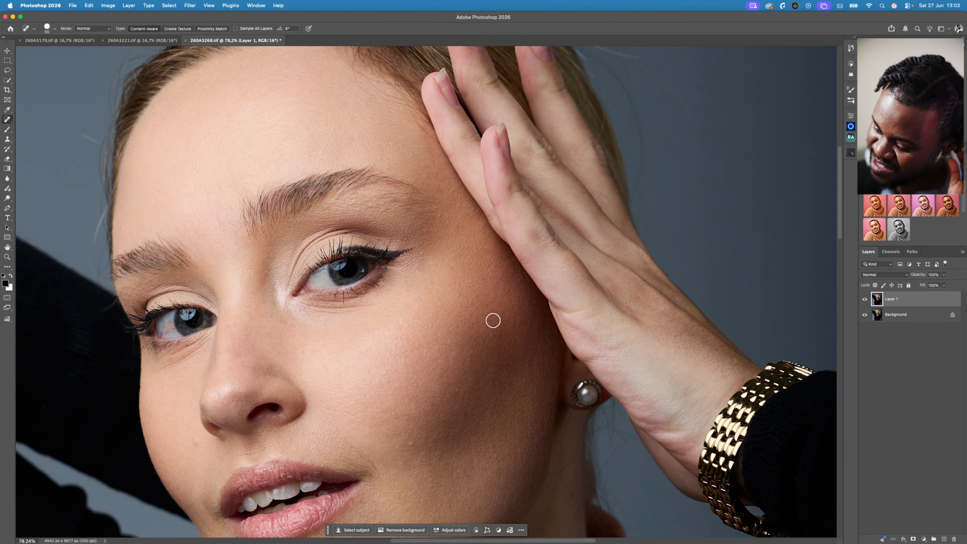
pyautogui.click(484, 341)
pyautogui.click(413, 446)
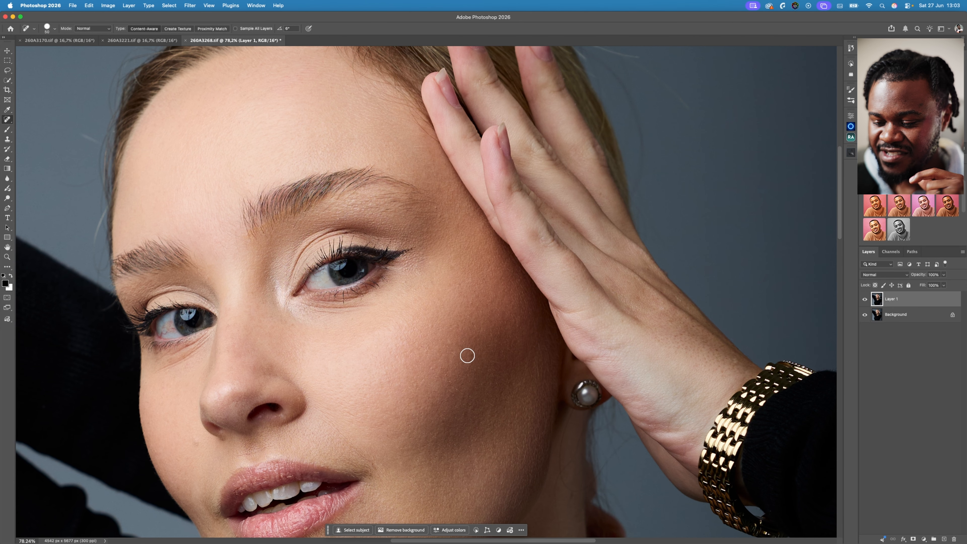
# - Spot-heal the remaining marks on both cheeks, along the jaw and on the chin
pyautogui.moveTo(488, 358); pyautogui.dragTo(478, 317)
pyautogui.click(183, 399)
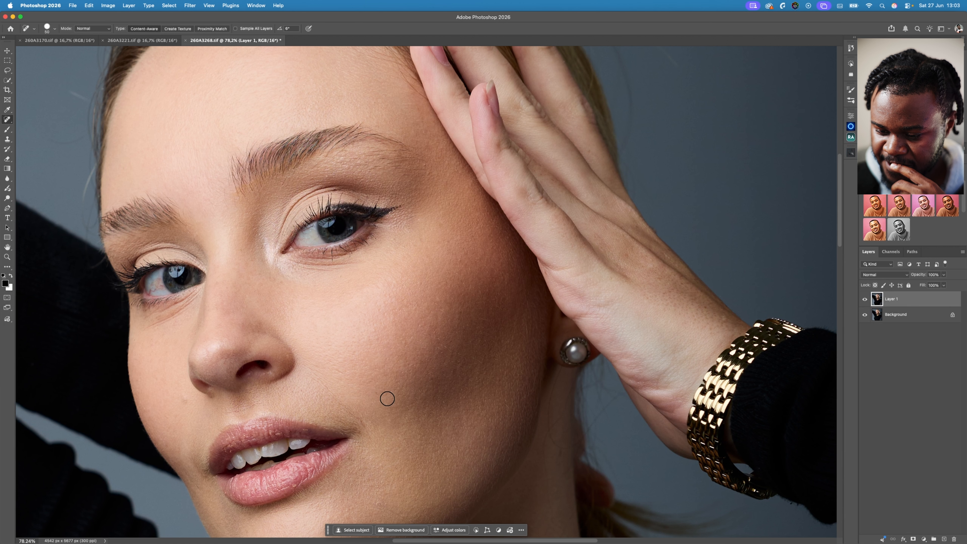
pyautogui.moveTo(522, 370); pyautogui.dragTo(504, 275)
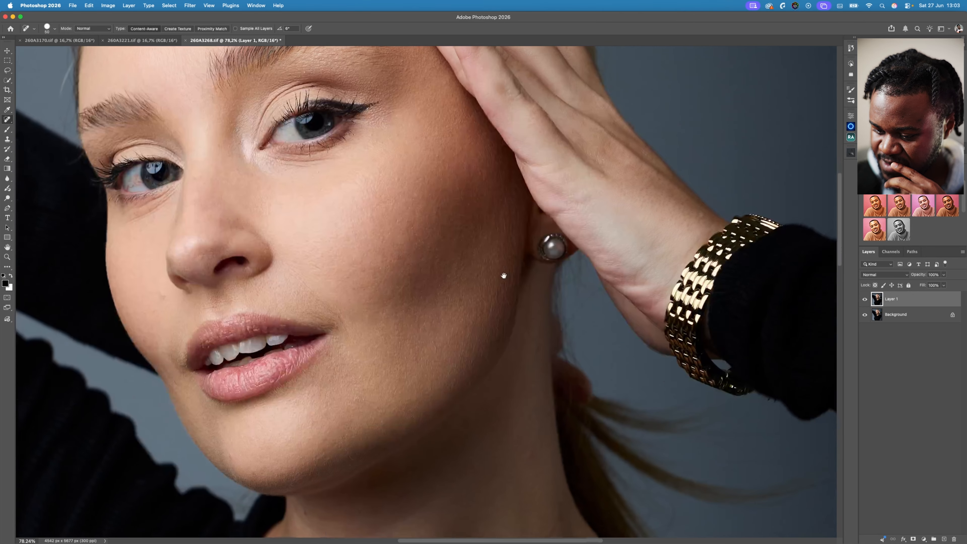
pyautogui.click(464, 295)
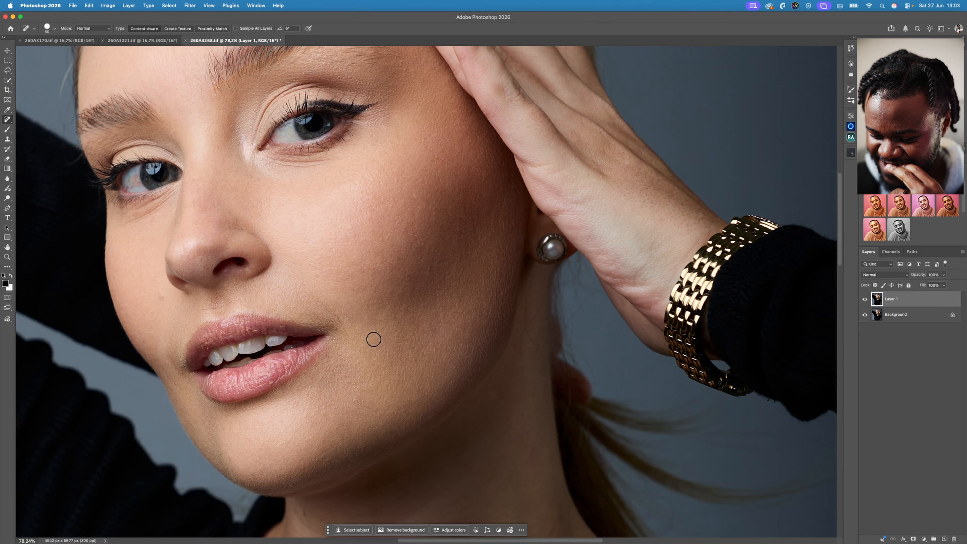
pyautogui.moveTo(491, 349); pyautogui.dragTo(494, 340)
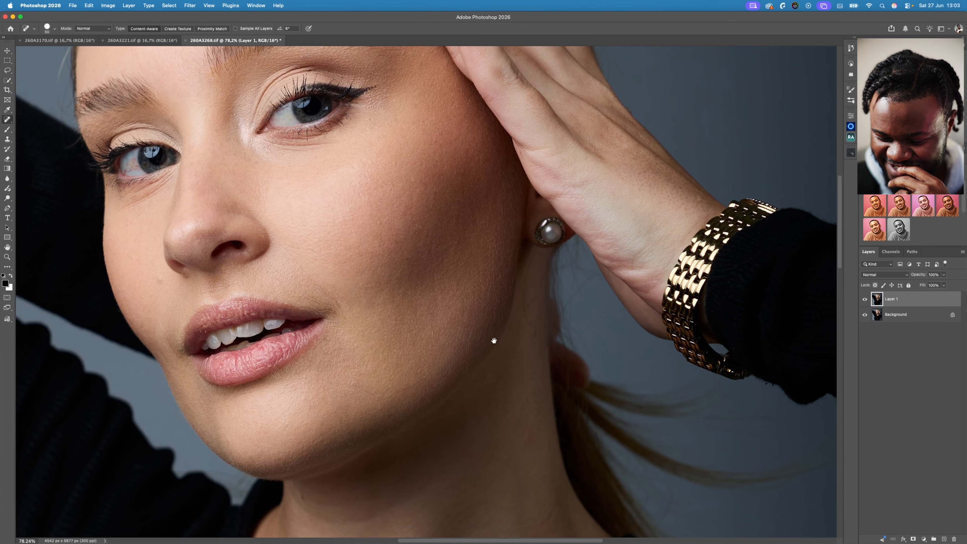
pyautogui.scroll(-3, 419, 369)
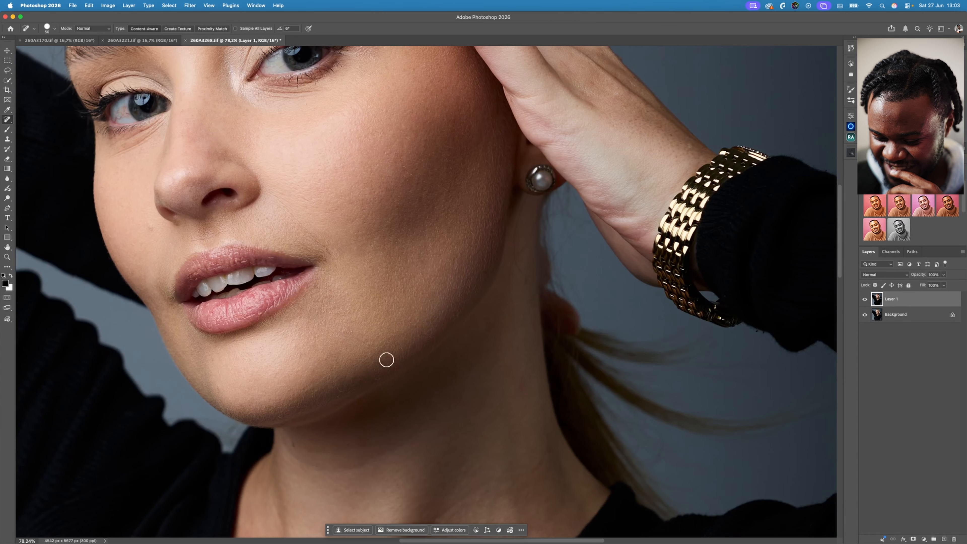
pyautogui.click(220, 389)
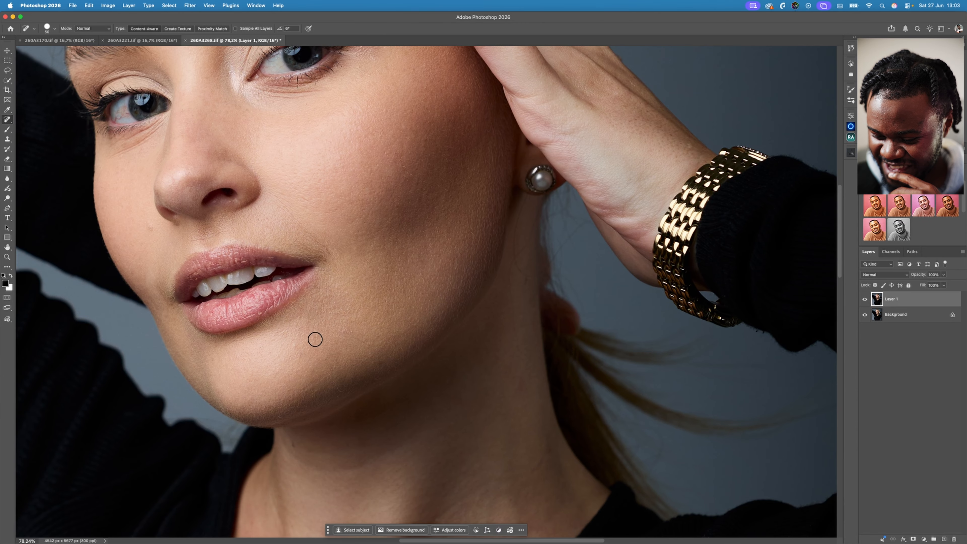
pyautogui.click(348, 330)
# - Spot-heal the marks on the neck and the small red spot above the neckline, keeping the dark mole
pyautogui.moveTo(600, 298)
pyautogui.mouseDown()
pyautogui.moveTo(585, 201)
pyautogui.moveTo(589, 143)
pyautogui.mouseUp()
pyautogui.click(521, 224)
pyautogui.click(550, 287)
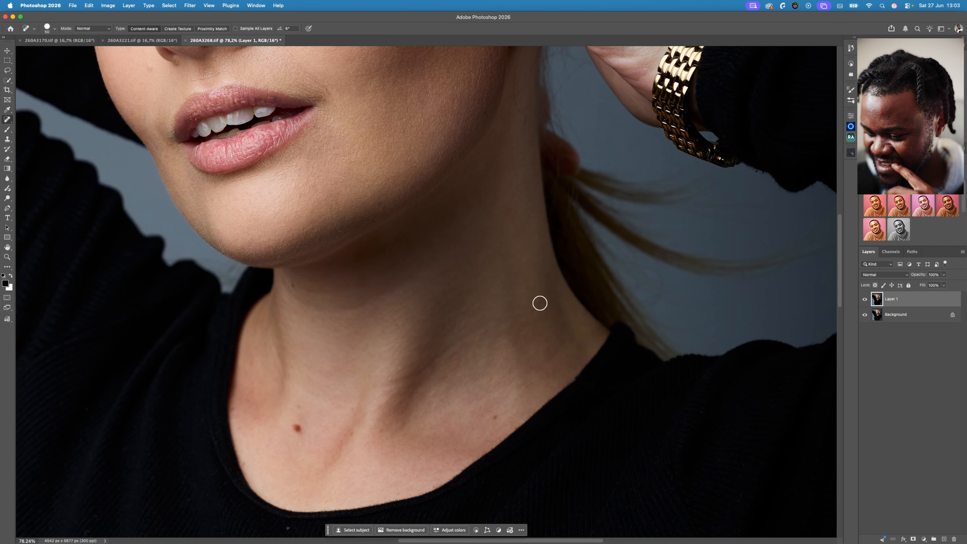
pyautogui.click(497, 415)
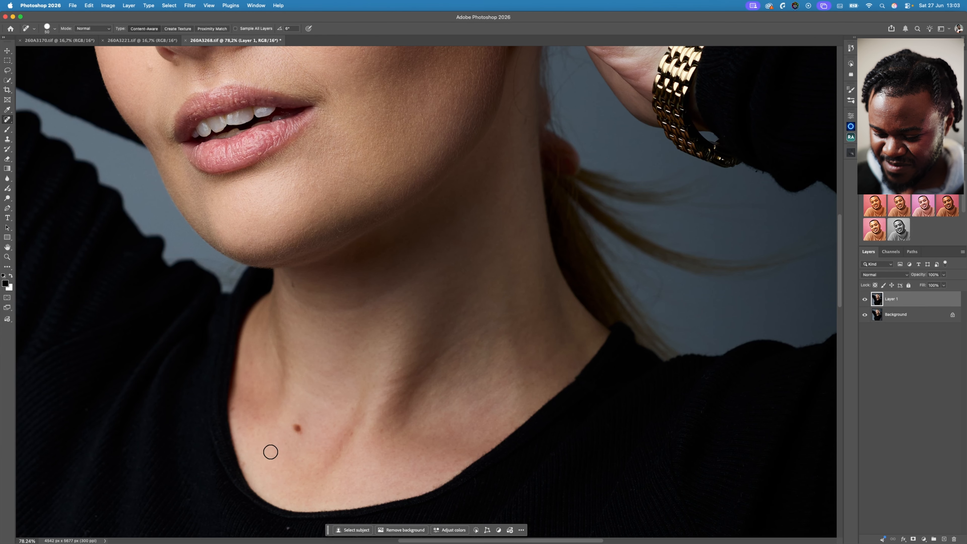
pyautogui.click(292, 284)
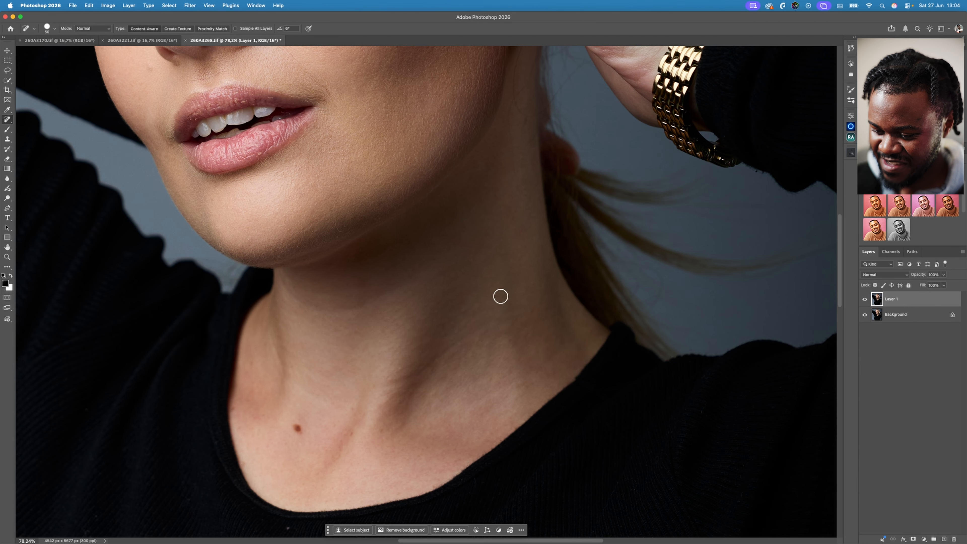
pyautogui.moveTo(508, 331); pyautogui.dragTo(480, 354)
# - Heal the fine lines on the neck below the pearl earring and the stray hairs against the background behind it
pyautogui.scroll(5, 472, 360)
pyautogui.moveTo(428, 267)
pyautogui.mouseDown()
pyautogui.moveTo(437, 300)
pyautogui.moveTo(442, 248)
pyautogui.moveTo(448, 285)
pyautogui.mouseUp()
pyautogui.click(442, 249)
pyautogui.click(440, 237)
pyautogui.moveTo(430, 251); pyautogui.dragTo(427, 268)
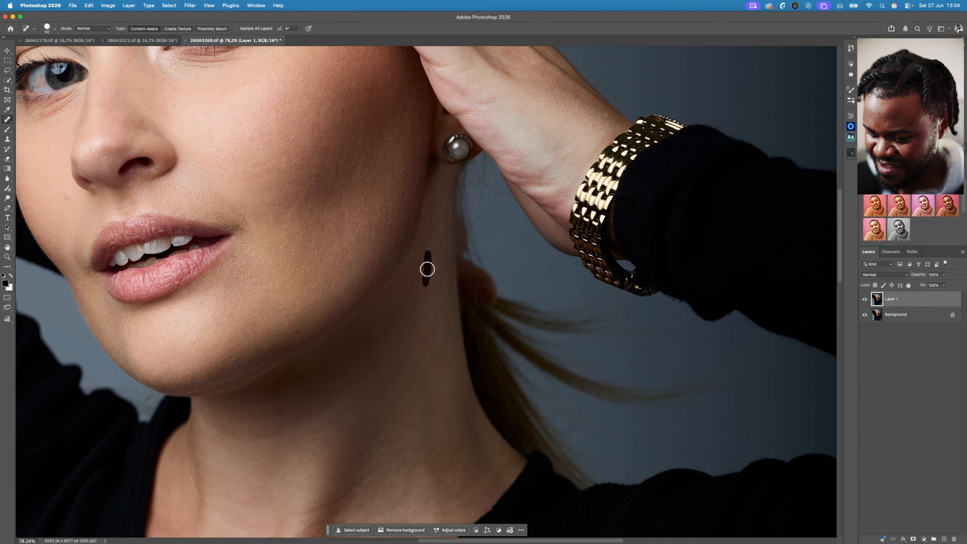
pyautogui.moveTo(454, 173)
pyautogui.mouseDown()
pyautogui.moveTo(438, 221)
pyautogui.moveTo(453, 155)
pyautogui.mouseUp()
pyautogui.click(439, 225)
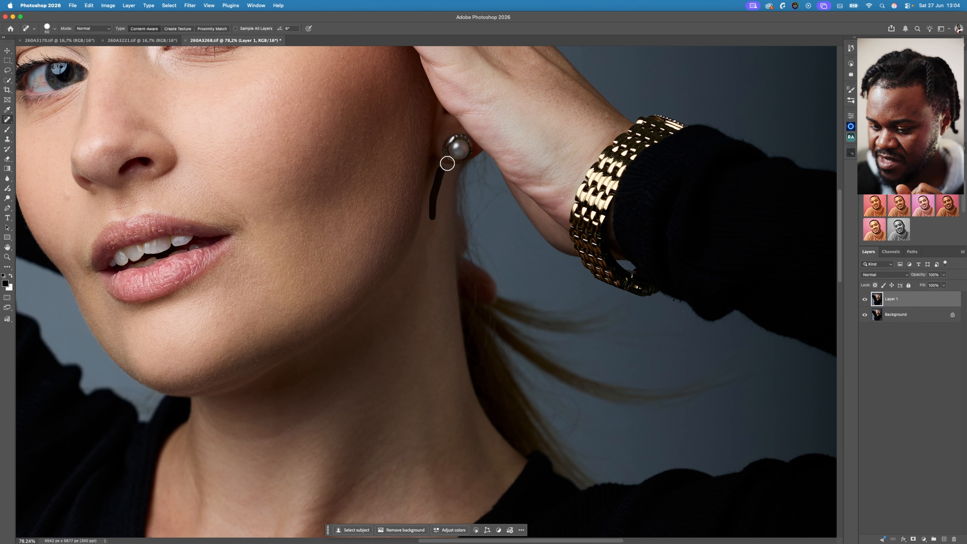
pyautogui.moveTo(503, 188); pyautogui.dragTo(469, 227)
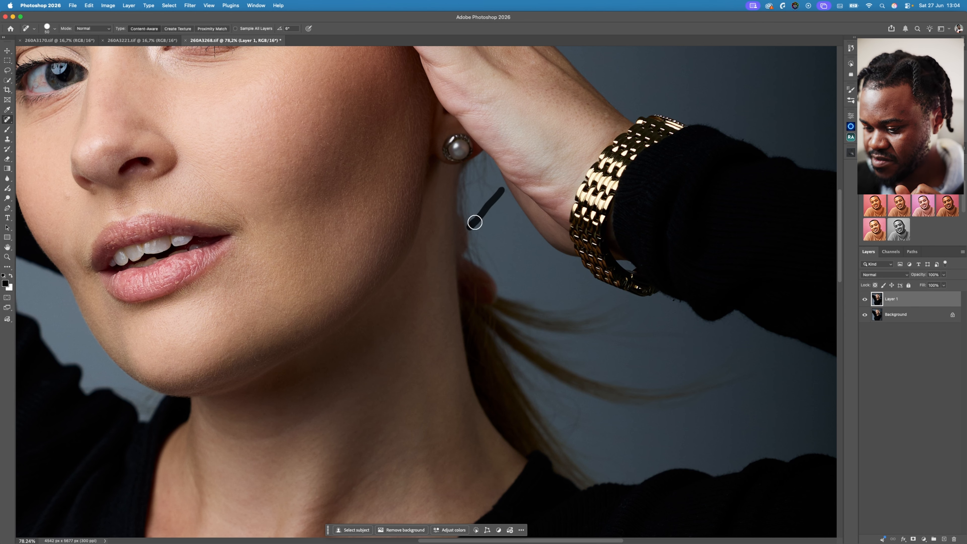
# - Remove the diagonal line on the side of the neck using the Remove tool with a brush size of 30
pyautogui.scroll(10, 510, 202)
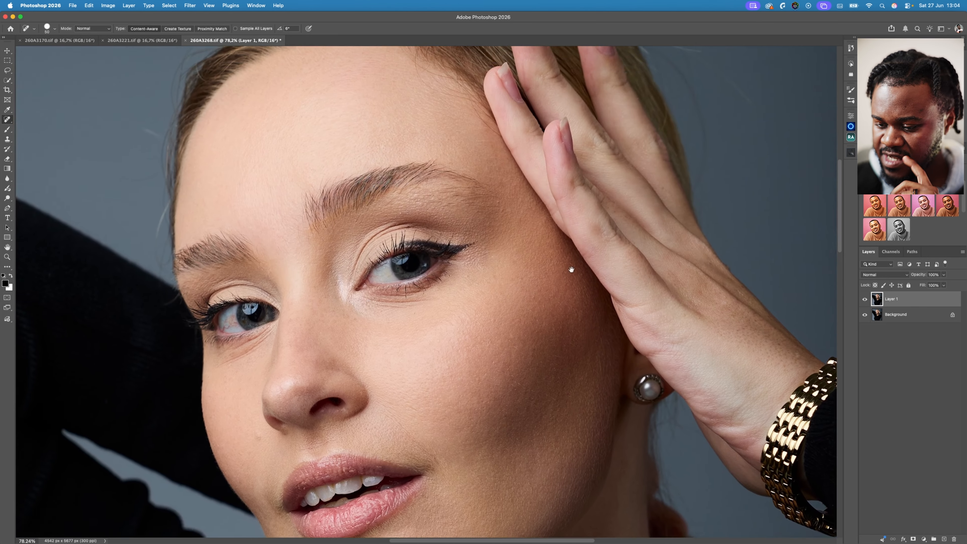
pyautogui.moveTo(526, 243); pyautogui.dragTo(518, 235)
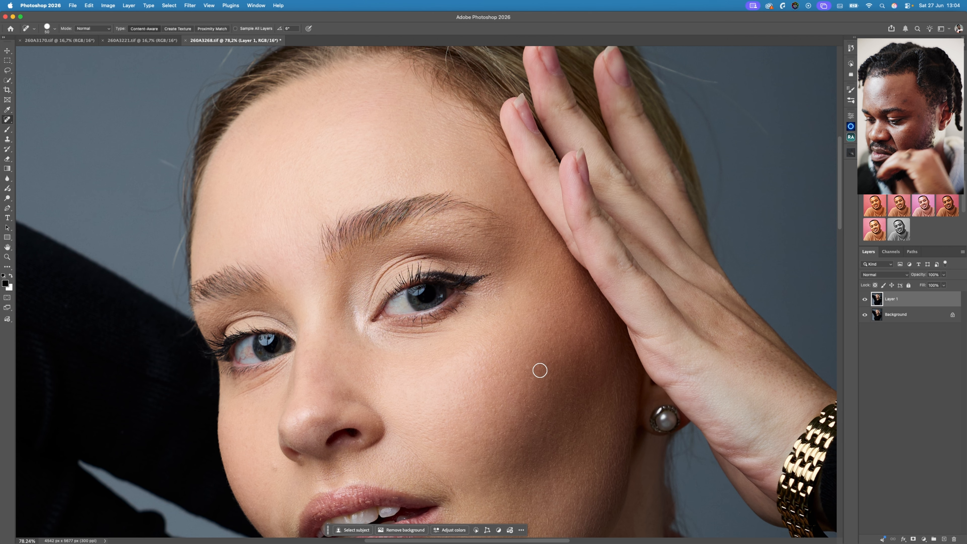
pyautogui.moveTo(492, 328); pyautogui.dragTo(470, 325)
pyautogui.moveTo(532, 316); pyautogui.dragTo(456, 186)
pyautogui.press('z')
pyautogui.moveTo(450, 376)
pyautogui.mouseDown()
pyautogui.moveTo(497, 384)
pyautogui.moveTo(494, 328)
pyautogui.mouseUp()
pyautogui.press('j')
pyautogui.moveTo(15, 119); pyautogui.dragTo(40, 126)
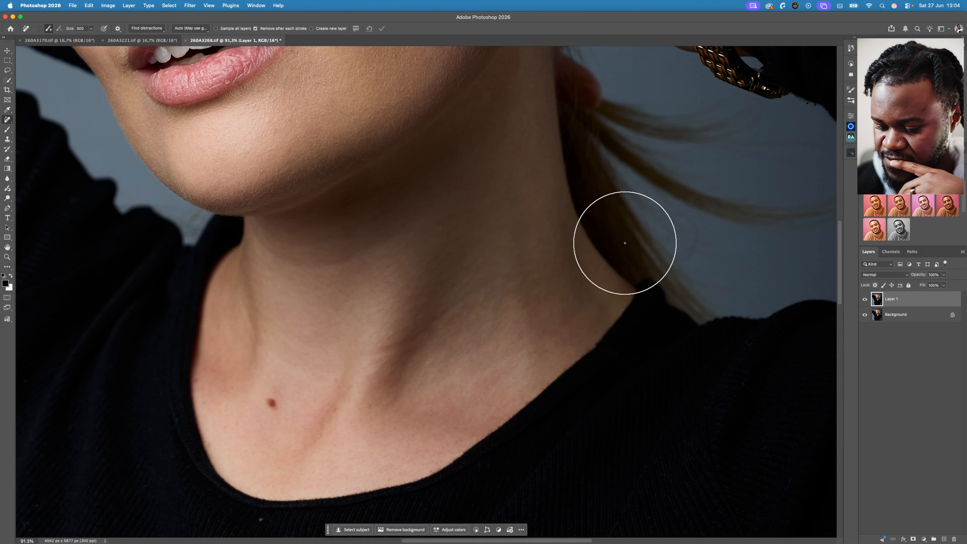
pyautogui.press('[')
pyautogui.press('[')
pyautogui.press('[')
pyautogui.press('[')
pyautogui.press('[')
pyautogui.press('[')
pyautogui.press('[')
pyautogui.press('[')
pyautogui.press('[')
pyautogui.press('[')
pyautogui.press('[')
pyautogui.press('[')
pyautogui.press('[')
pyautogui.press('[')
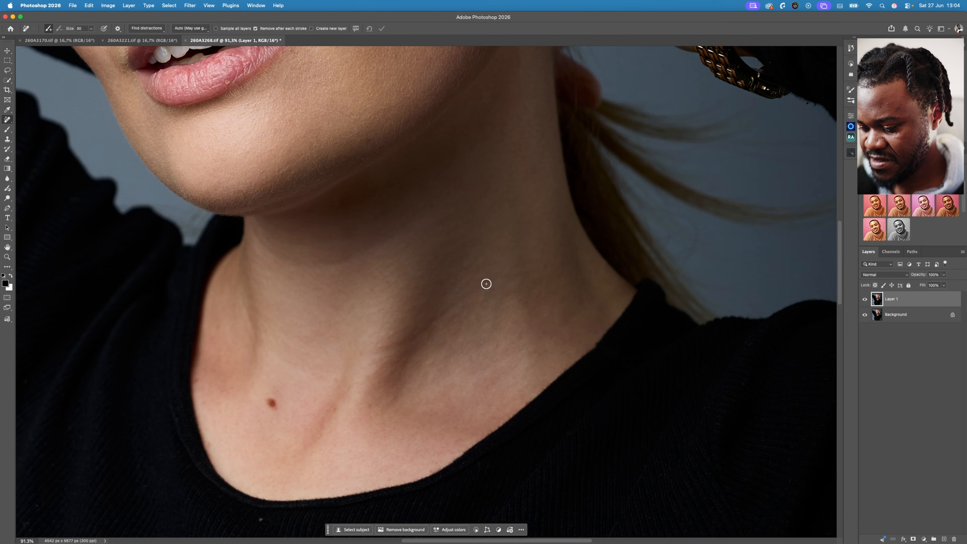
pyautogui.moveTo(486, 283)
pyautogui.mouseDown()
pyautogui.moveTo(376, 353)
pyautogui.moveTo(411, 331)
pyautogui.mouseUp()
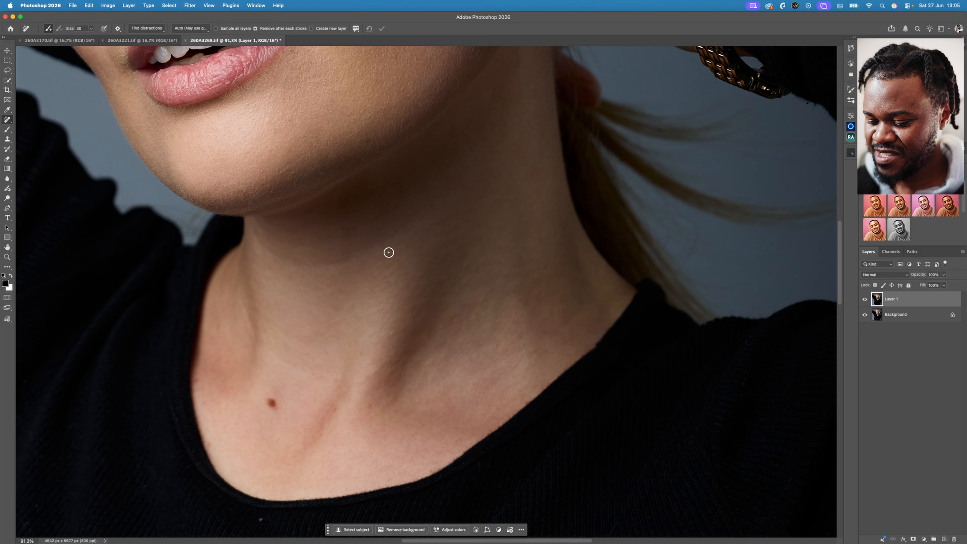
# - Enlarge the Remove tool brush to 45 and clean up the creases under the chin and near the collarbone
pyautogui.click(7, 120)
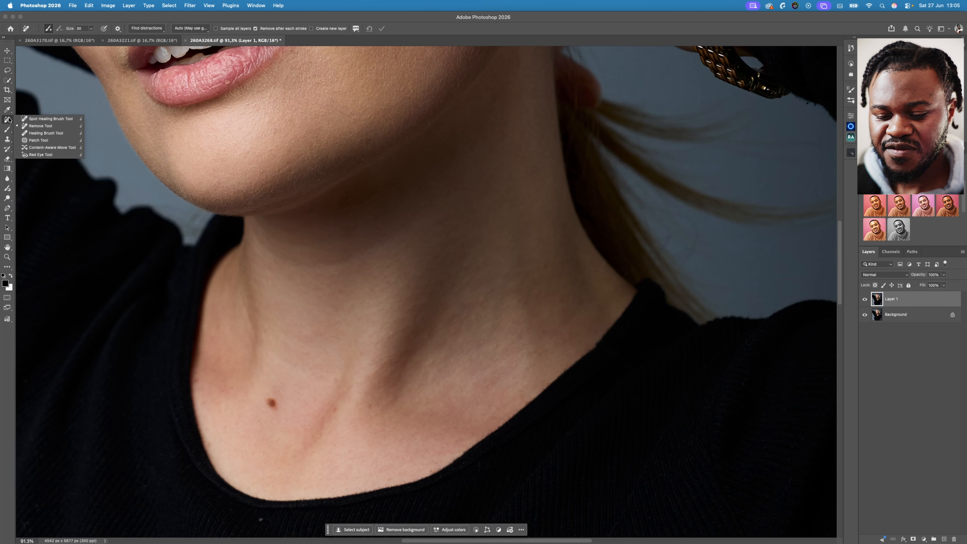
pyautogui.click(41, 126)
pyautogui.press(']')
pyautogui.press(']')
pyautogui.press(']')
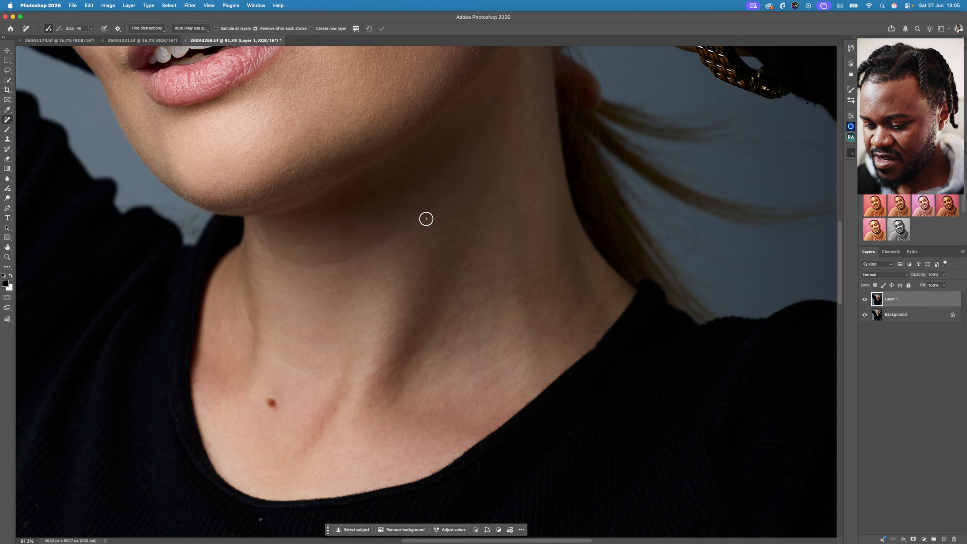
pyautogui.moveTo(422, 207)
pyautogui.mouseDown()
pyautogui.moveTo(322, 265)
pyautogui.moveTo(269, 250)
pyautogui.moveTo(253, 228)
pyautogui.mouseUp()
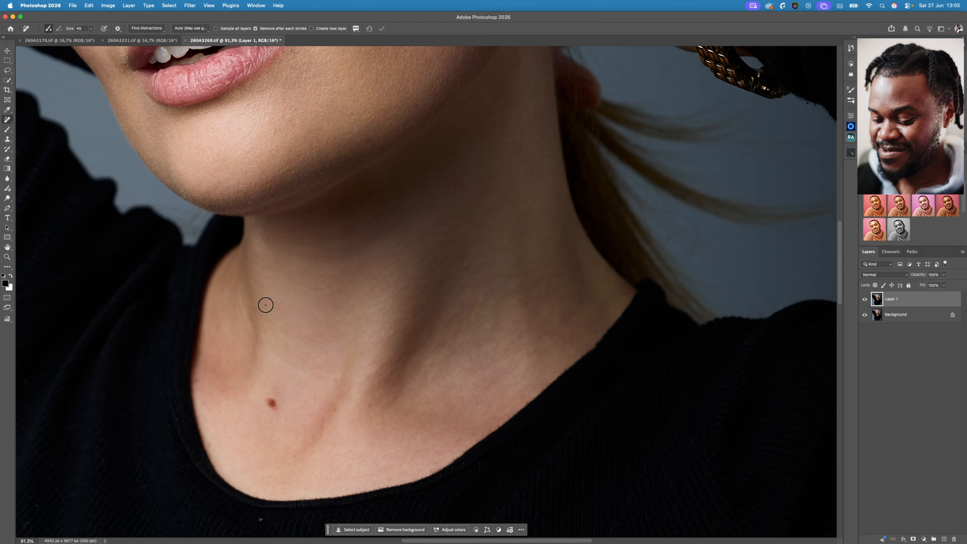
pyautogui.moveTo(326, 415); pyautogui.dragTo(356, 407)
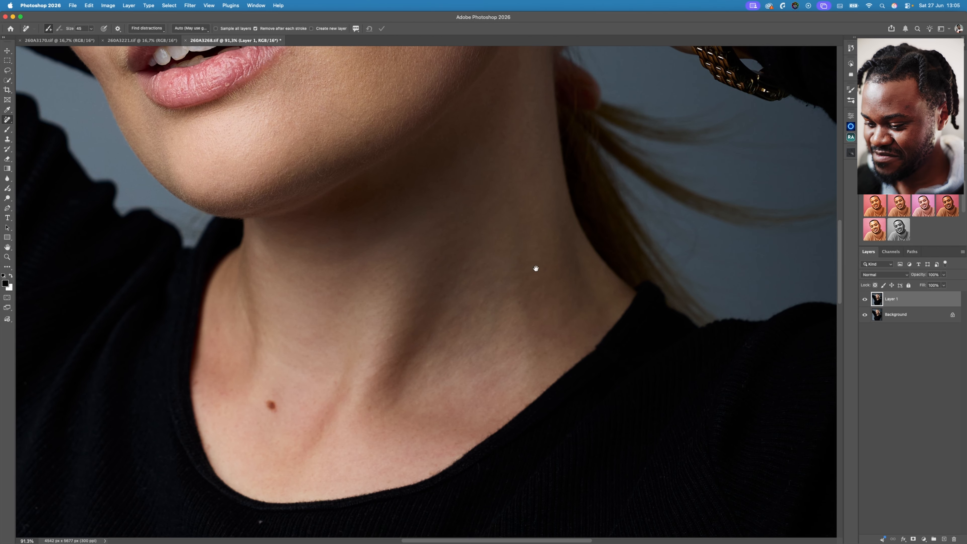
# - Create a Median frequency separation of the portrait with the Beauty Retouch plugin, using a reduced Median radius
pyautogui.moveTo(535, 268); pyautogui.dragTo(541, 290)
pyautogui.moveTo(488, 213); pyautogui.dragTo(548, 365)
pyautogui.scroll(5, 544, 288)
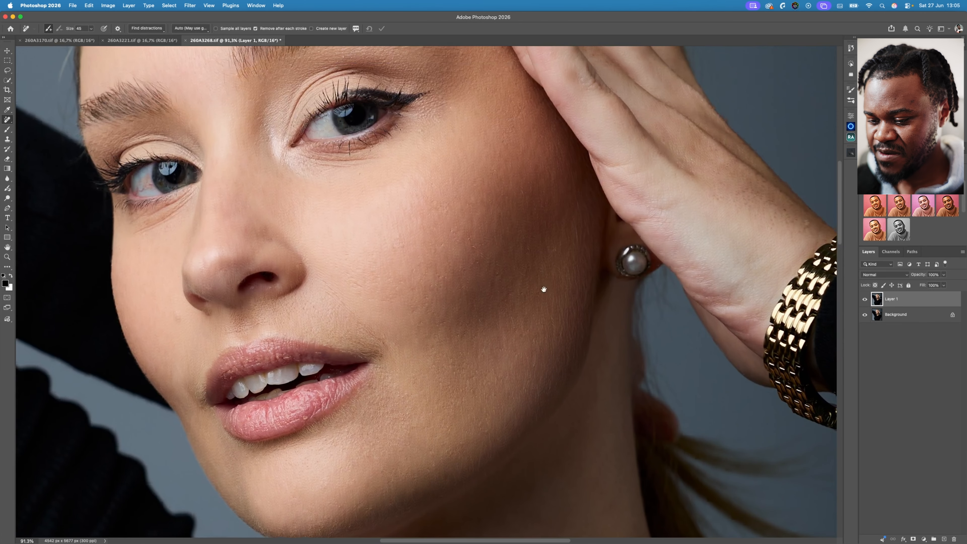
pyautogui.press('z')
pyautogui.moveTo(488, 237); pyautogui.dragTo(474, 264)
pyautogui.press('z')
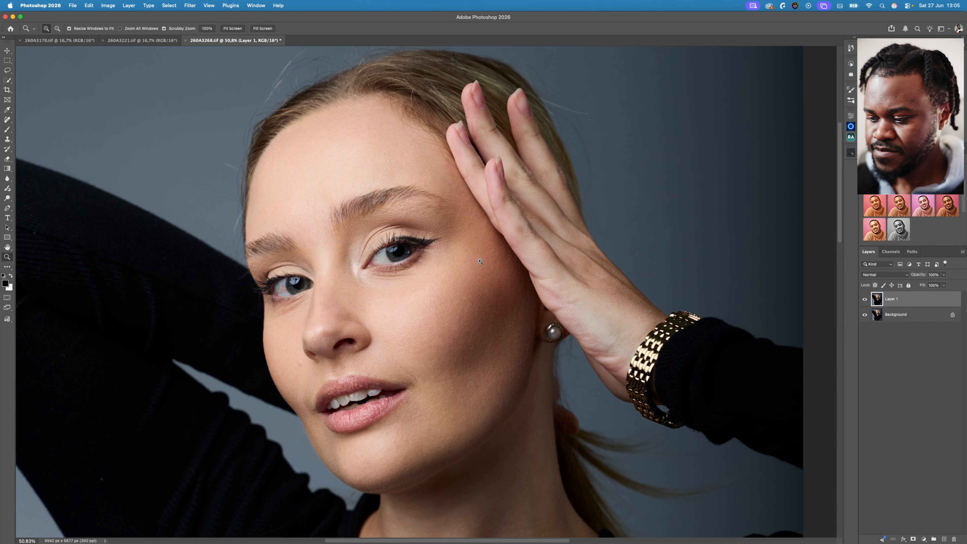
pyautogui.click(851, 137)
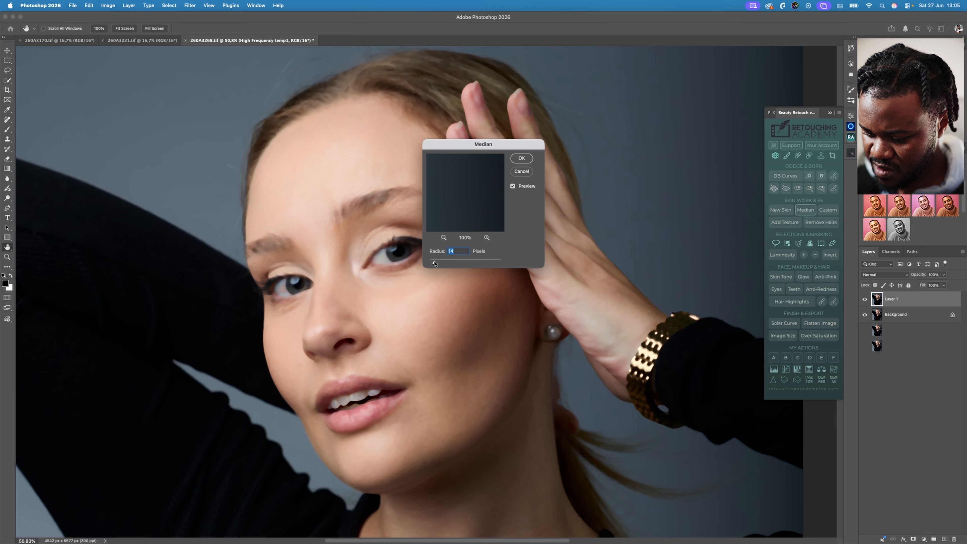
pyautogui.moveTo(434, 263); pyautogui.dragTo(434, 263)
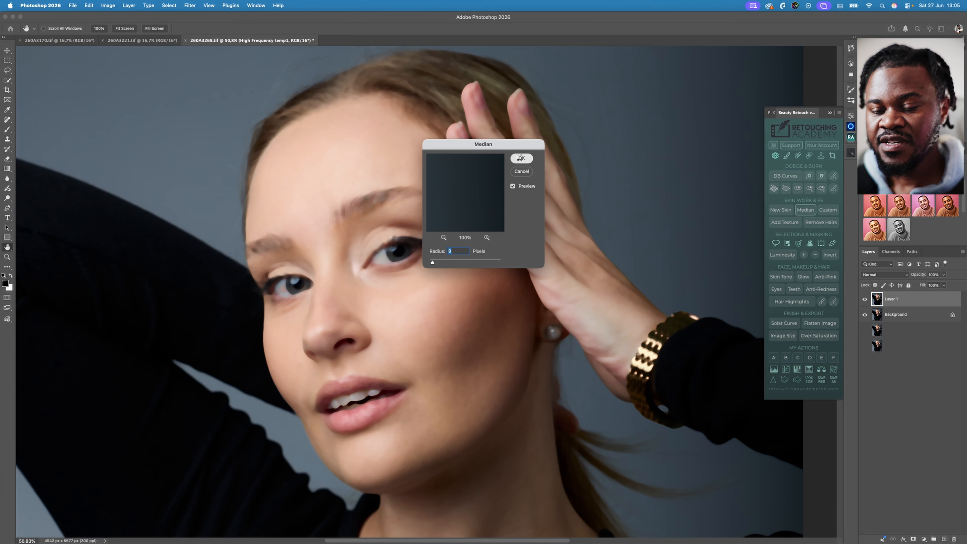
pyautogui.click(521, 158)
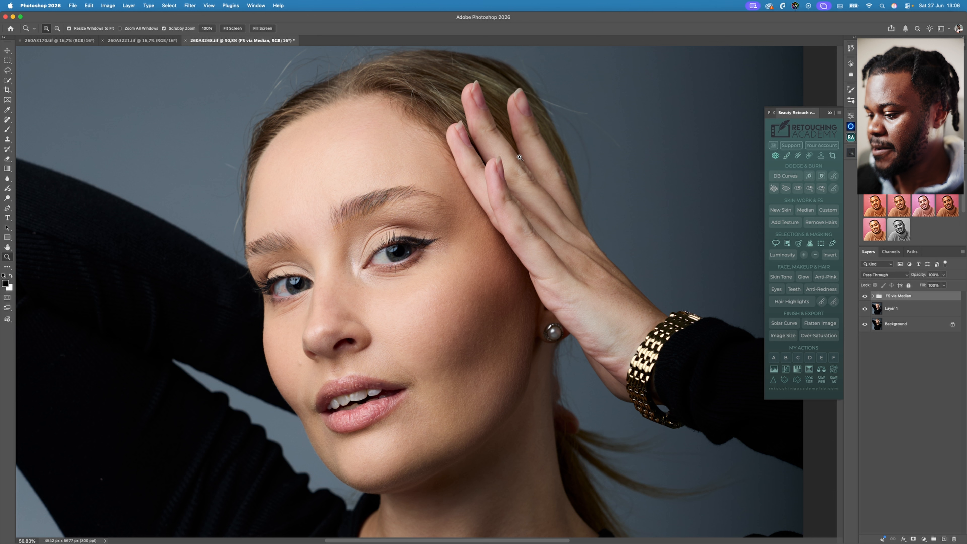
# - Expand the FS via Median group, collapse the Beauty Retouch plugin and give the layer list more room
pyautogui.click(874, 296)
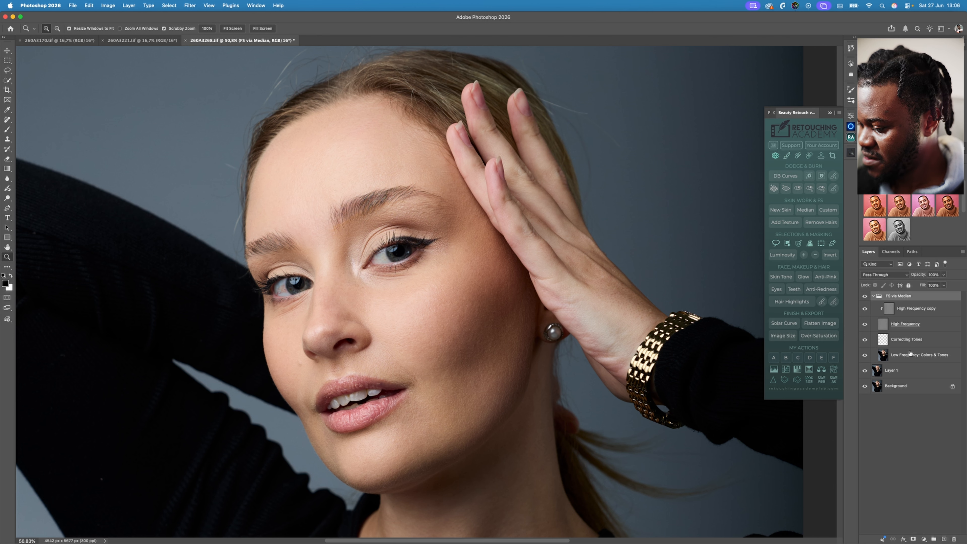
pyautogui.click(834, 115)
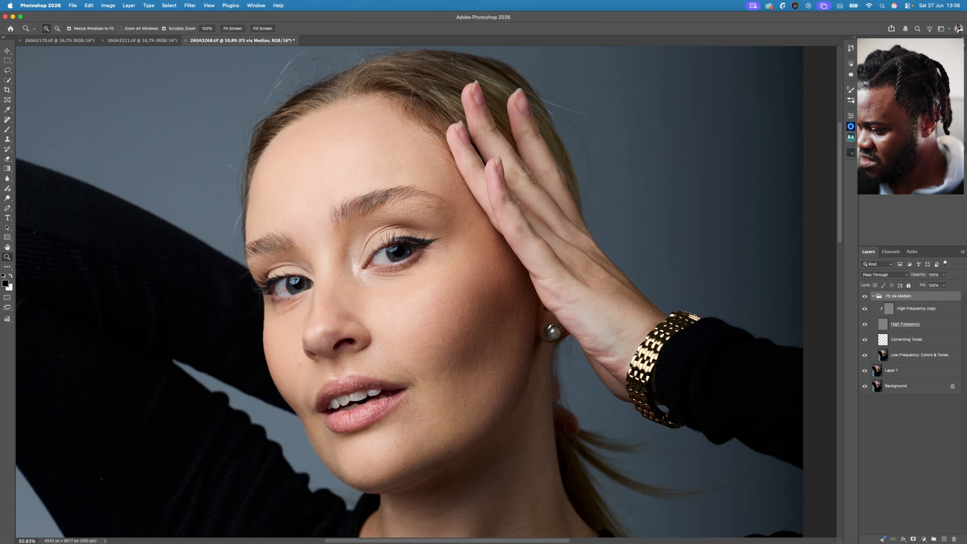
pyautogui.moveTo(921, 245); pyautogui.dragTo(921, 163)
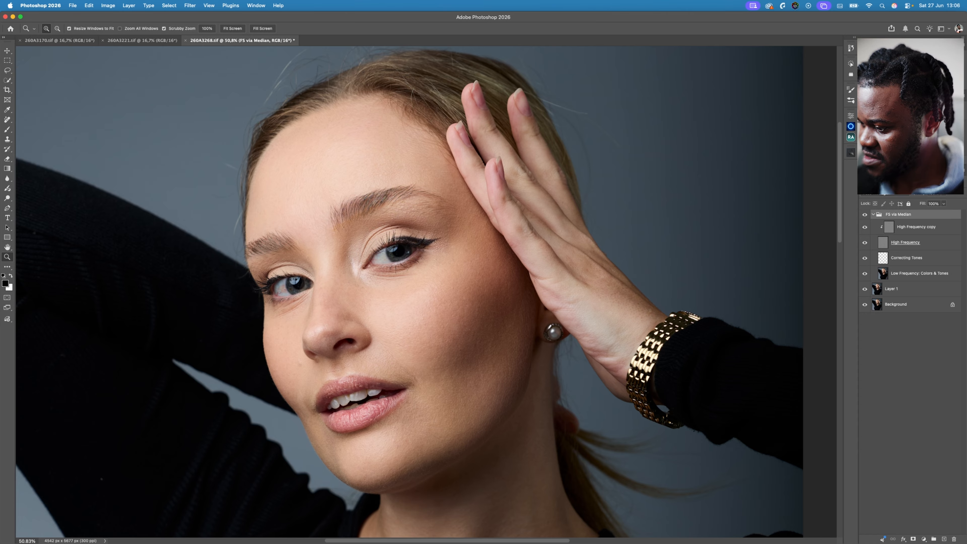
pyautogui.moveTo(921, 164); pyautogui.dragTo(921, 140)
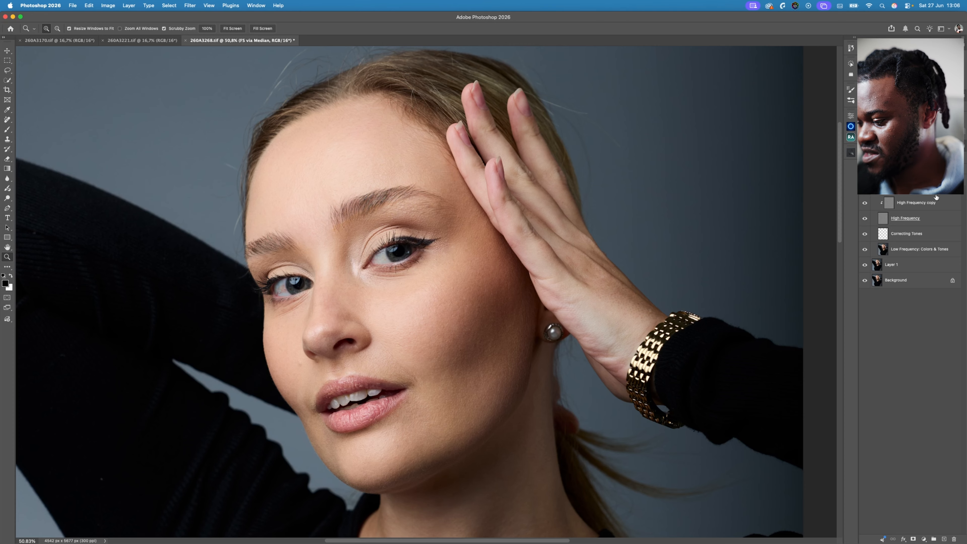
# - Select the Low Frequency: Colors & Tones layer and activate the Mixer Brush tool
pyautogui.click(913, 251)
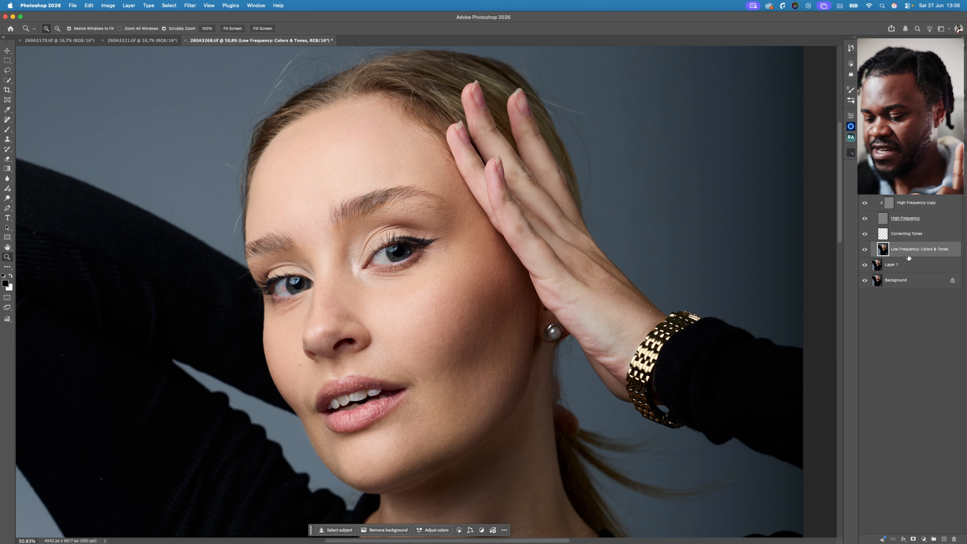
pyautogui.click(911, 236)
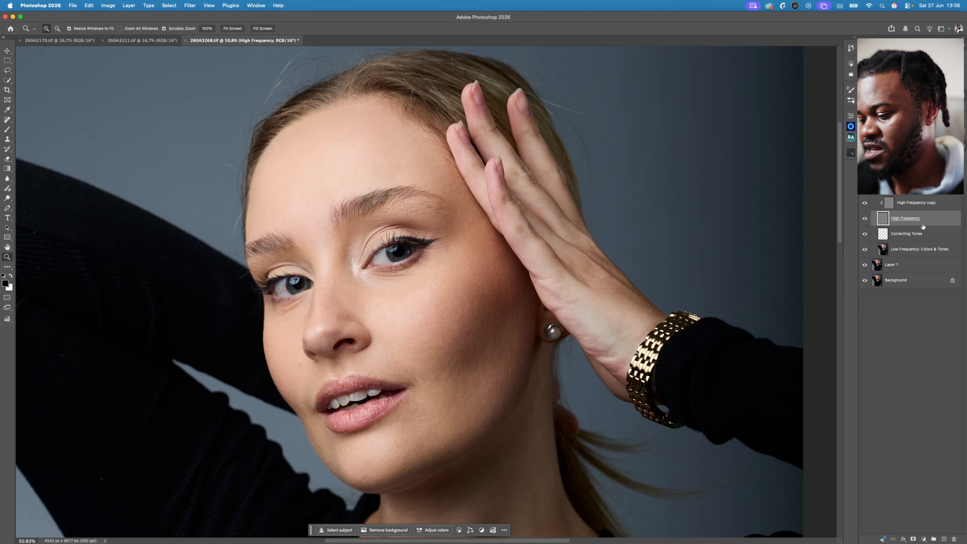
pyautogui.click(916, 250)
pyautogui.click(8, 120)
pyautogui.click(7, 131)
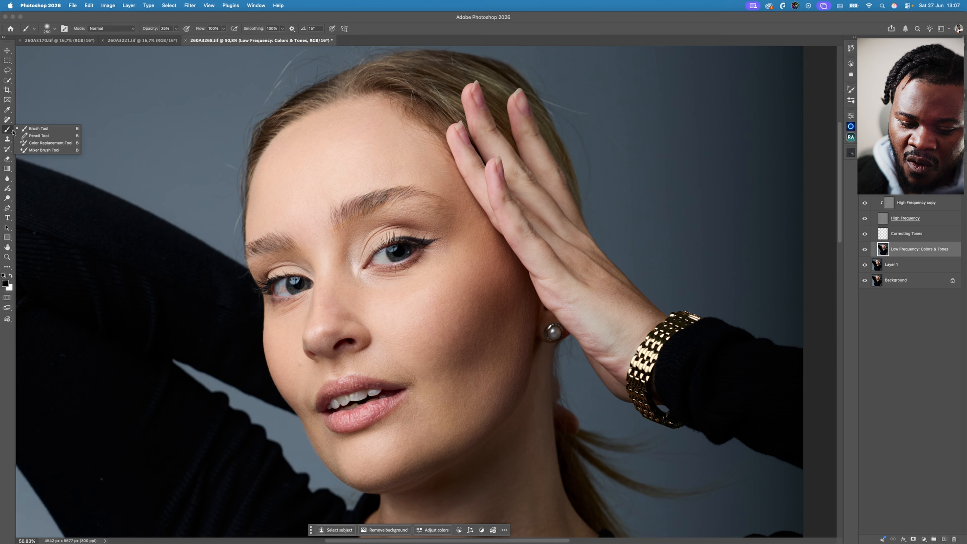
pyautogui.click(38, 151)
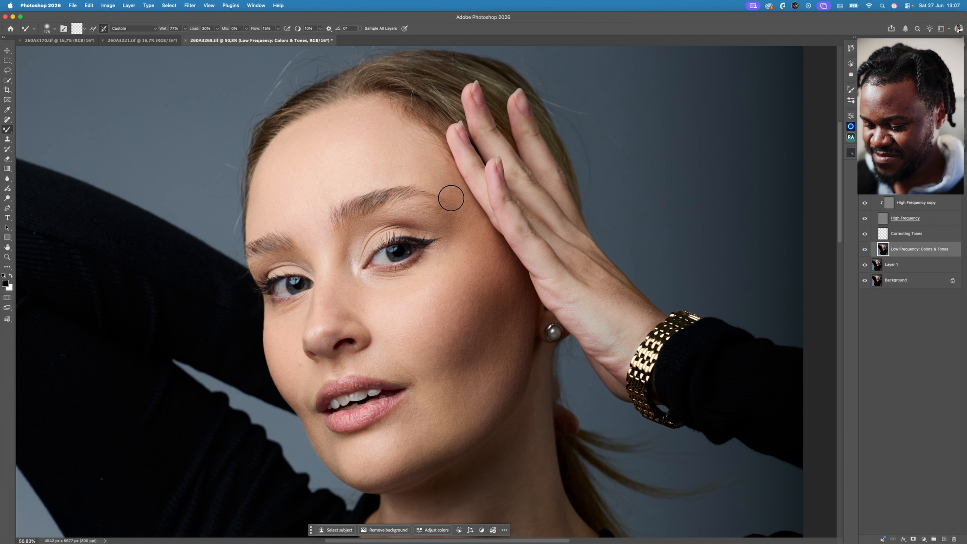
# - Blend the skin tones across the forehead with the Mixer Brush, varying the brush size between 175 and 250
pyautogui.press('z')
pyautogui.moveTo(443, 190); pyautogui.dragTo(518, 230)
pyautogui.press('b')
pyautogui.press('space')
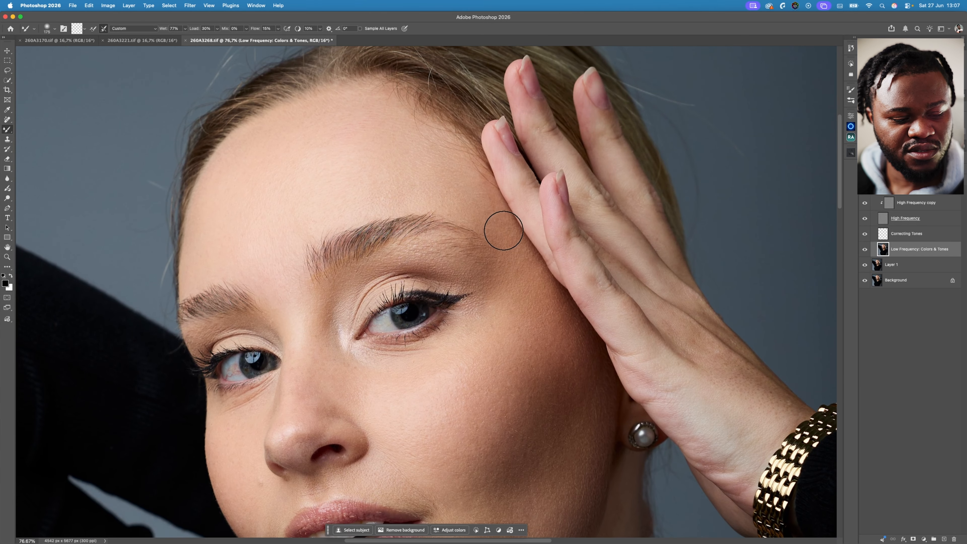
pyautogui.press(']')
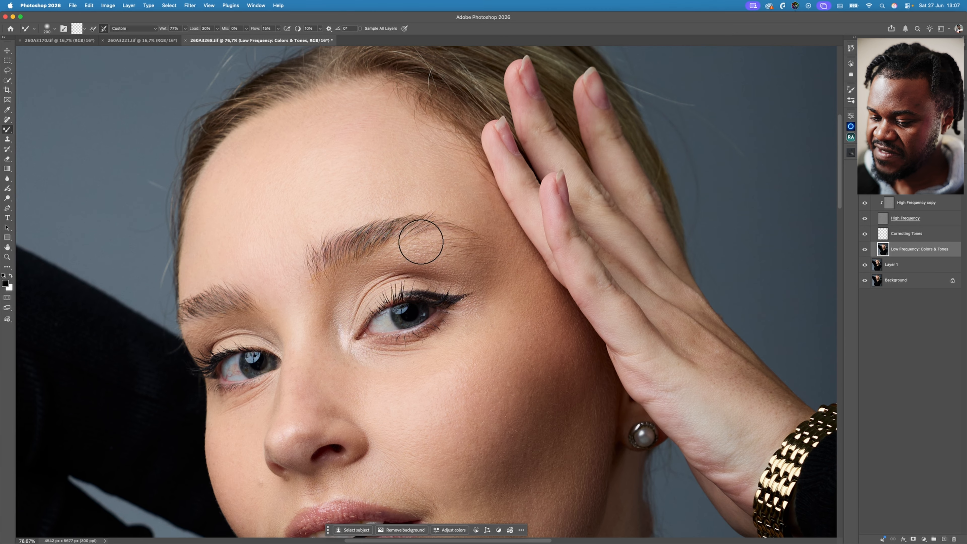
pyautogui.press(']')
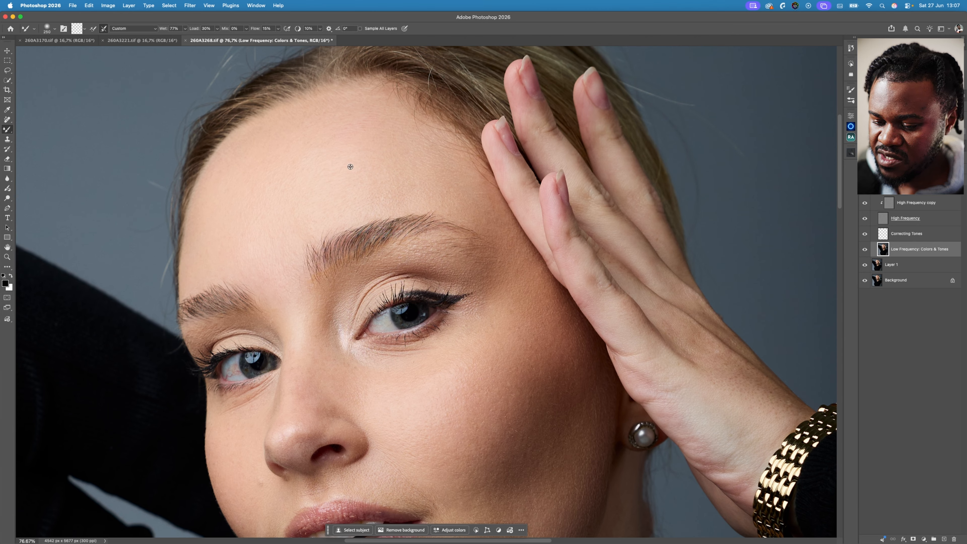
pyautogui.press('[')
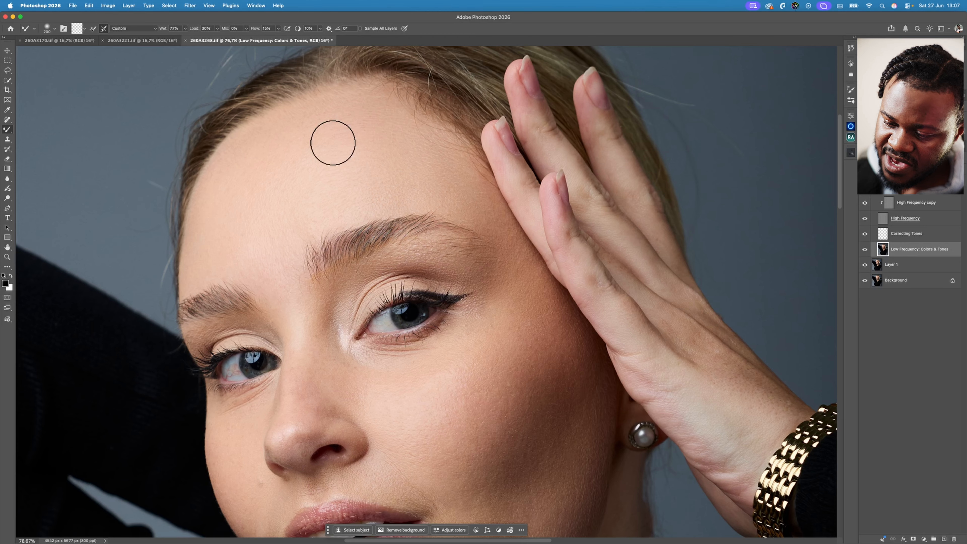
pyautogui.press(']')
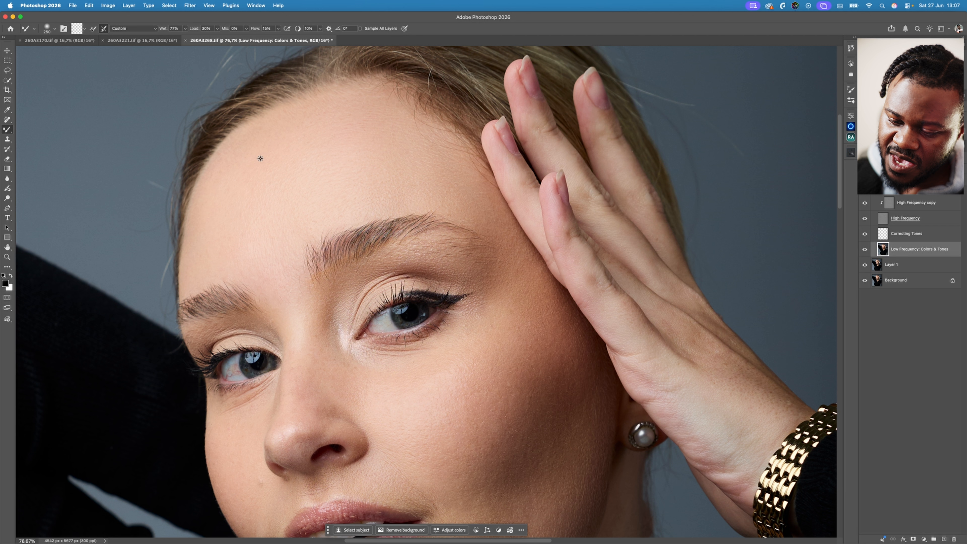
pyautogui.press('[')
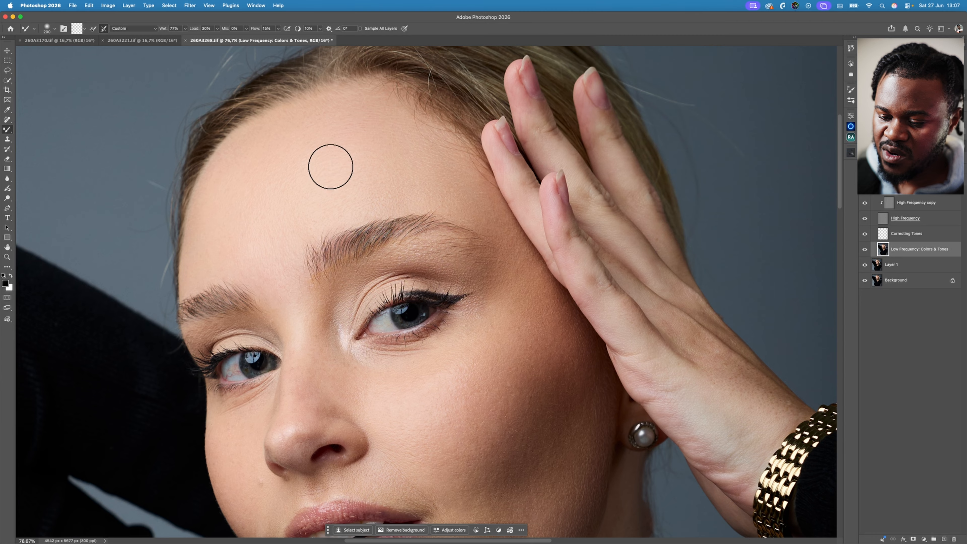
pyautogui.press('[')
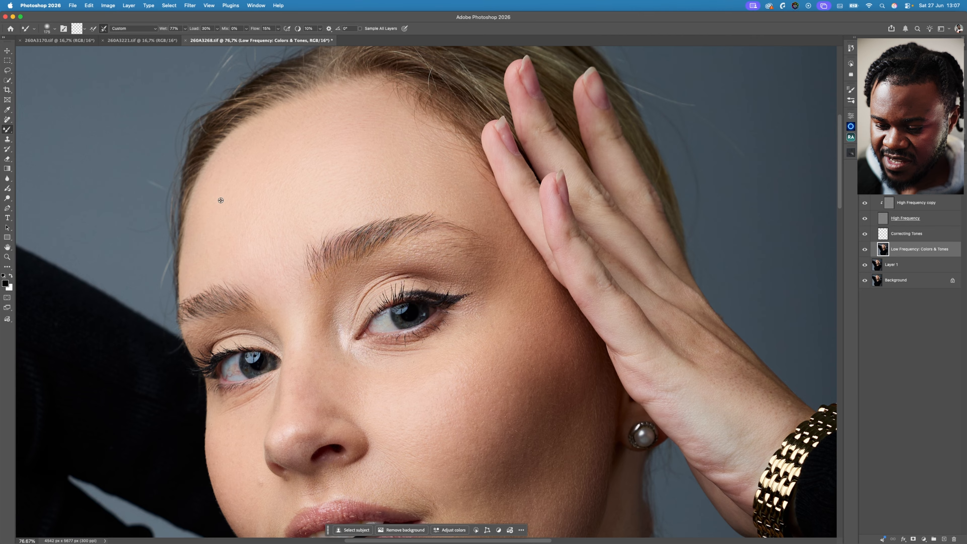
pyautogui.press(']')
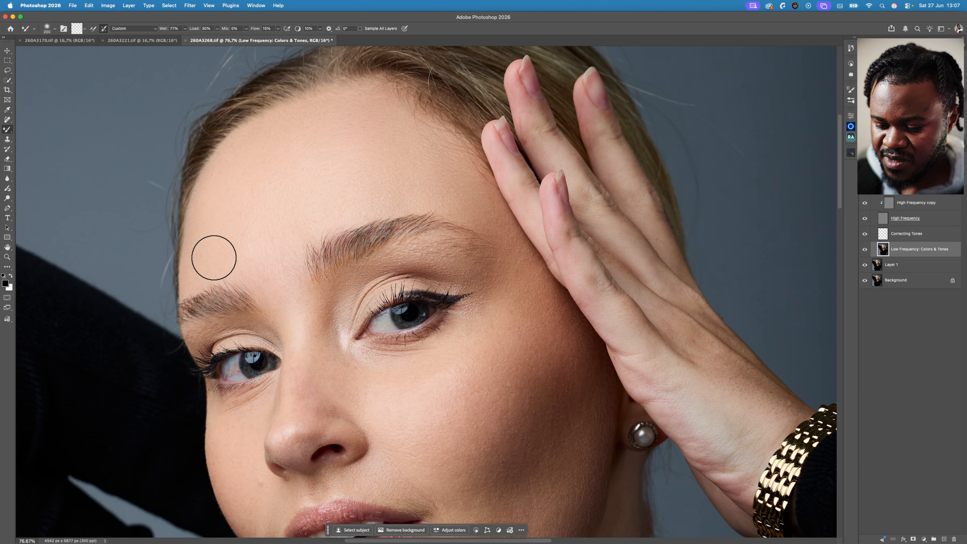
# - Smooth the tones between the eyebrows and down the nose with Mixer Brush sizes from 175 down to 100
pyautogui.press('[')
pyautogui.press('[')
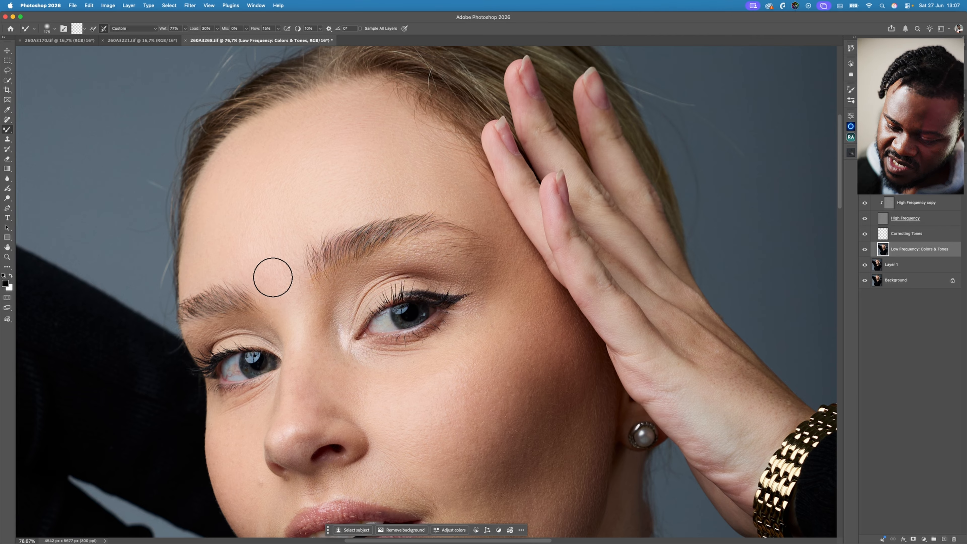
pyautogui.press('[')
pyautogui.press('[')
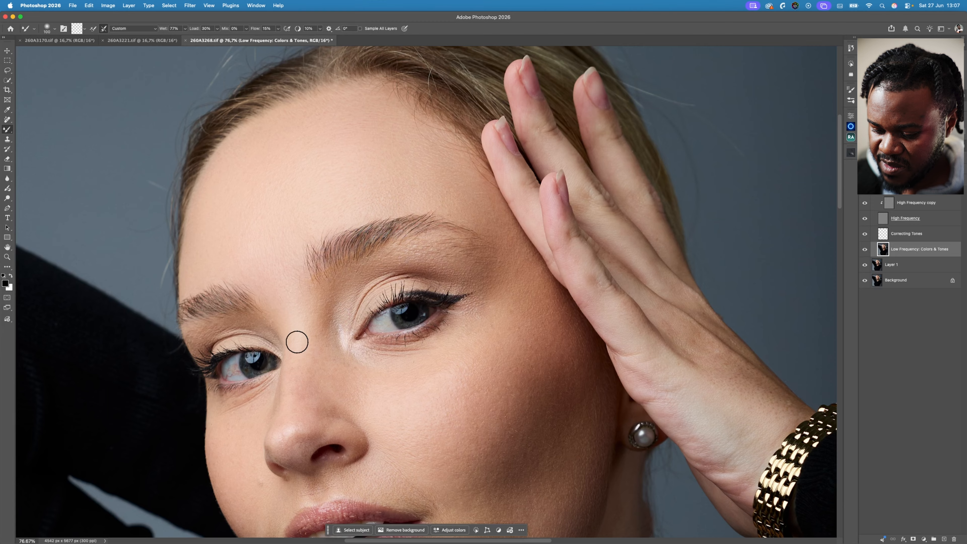
pyautogui.press(']')
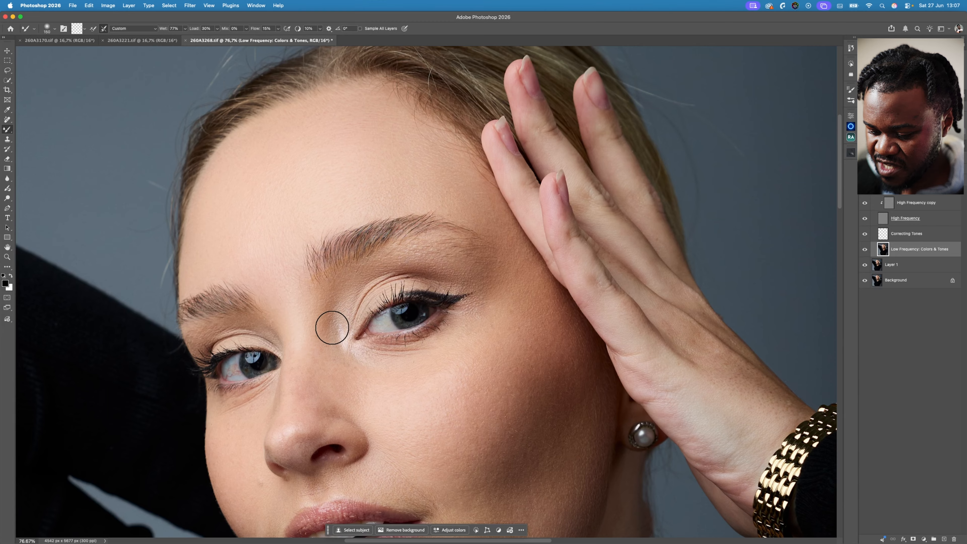
pyautogui.press('[')
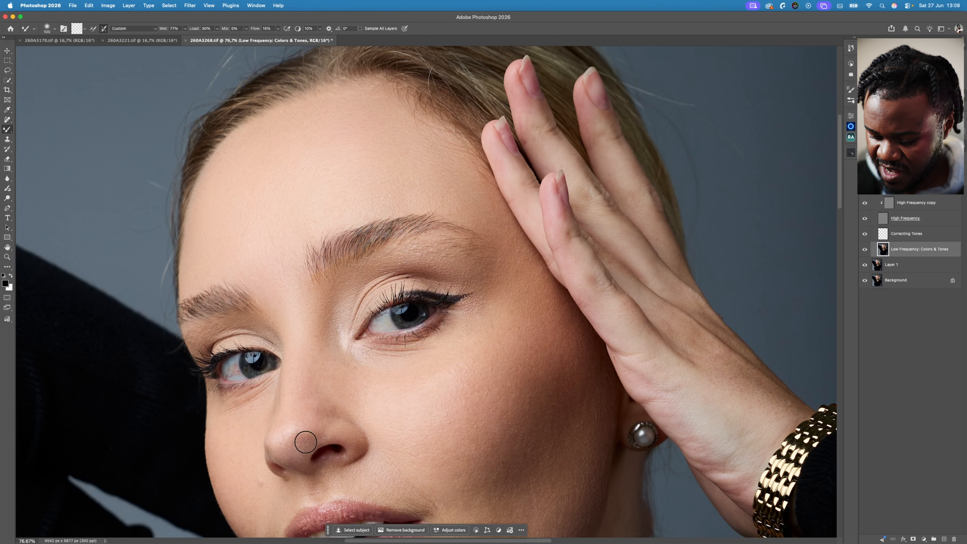
# - Even out the tones beside the nose, at the inner eye corner and under the eyebrow with brush sizes 150 and 175
pyautogui.press(']')
pyautogui.press(']')
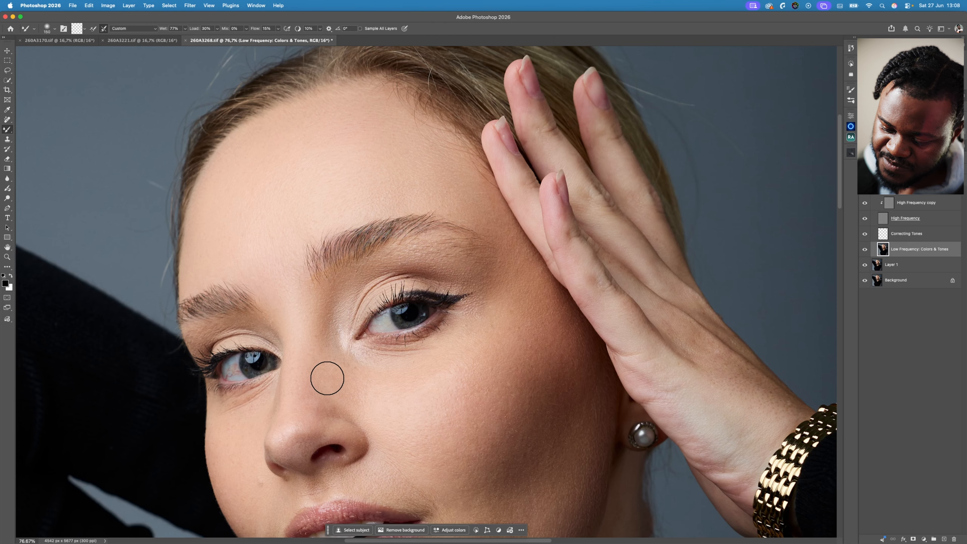
pyautogui.press(']')
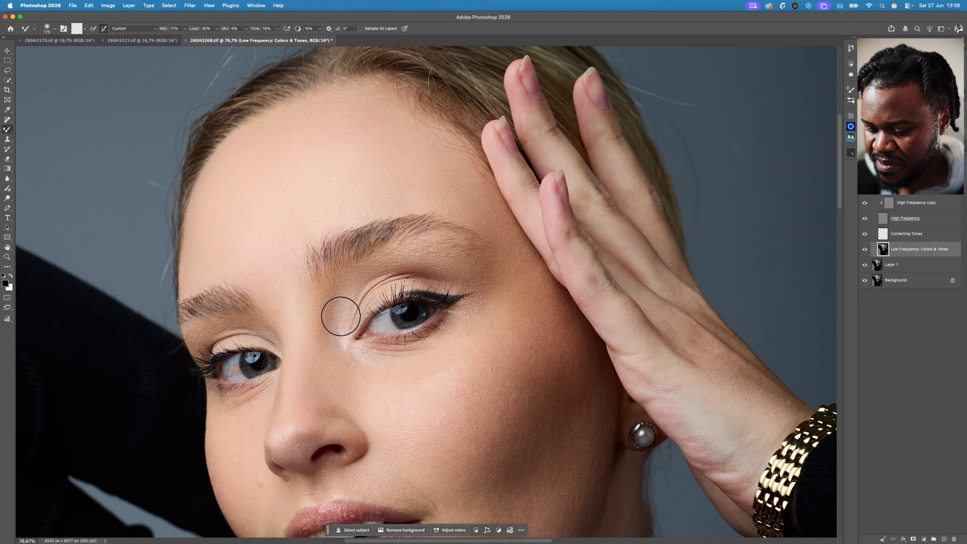
pyautogui.press('[')
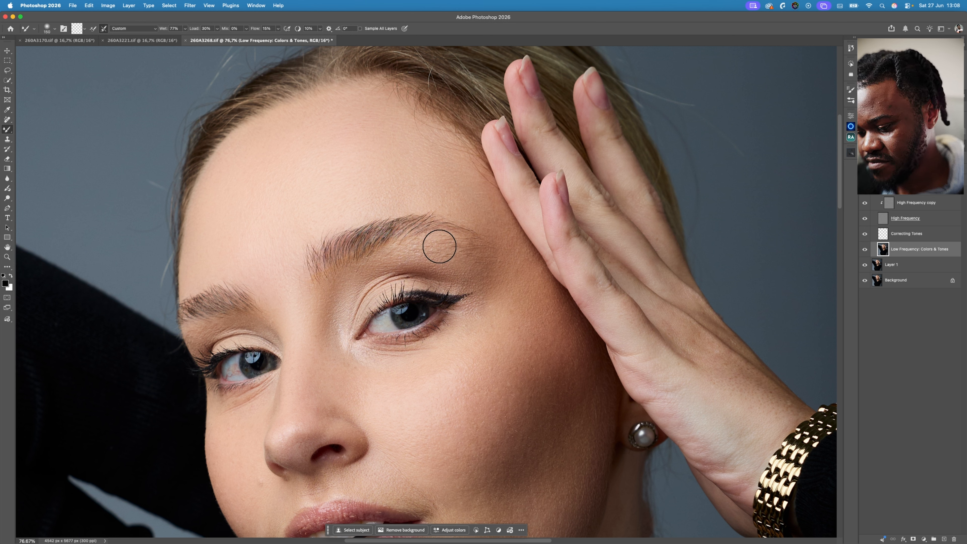
# - Blend the under-eye area and the cheek nearest the hand with the Mixer Brush at sizes 200 to 250
pyautogui.press(']')
pyautogui.press(']')
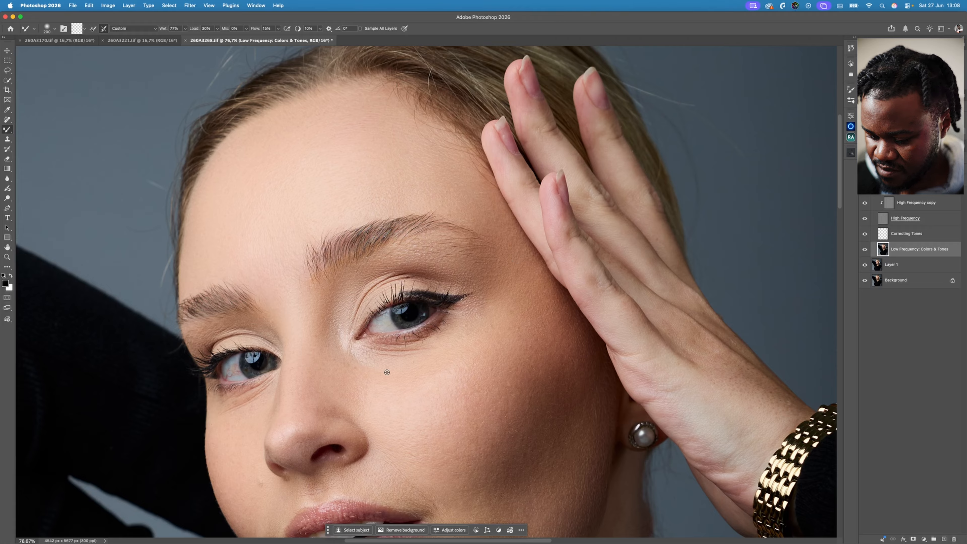
pyautogui.press(']')
pyautogui.press(']')
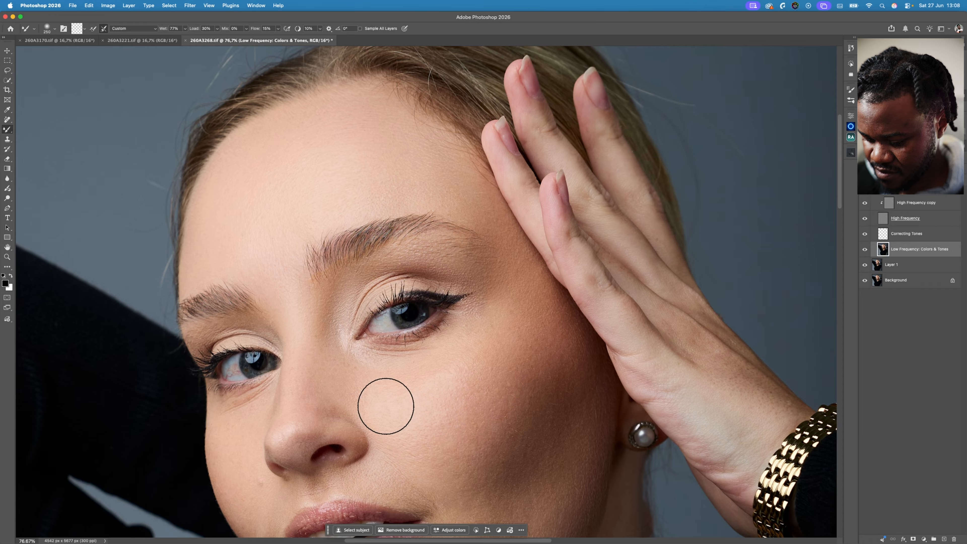
pyautogui.press('[')
pyautogui.press('[')
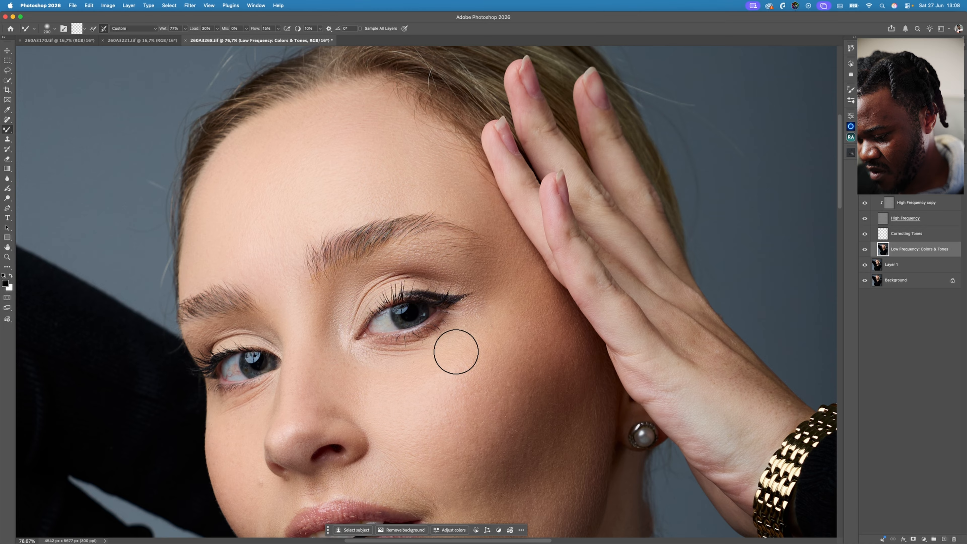
pyautogui.press(']')
pyautogui.press(']')
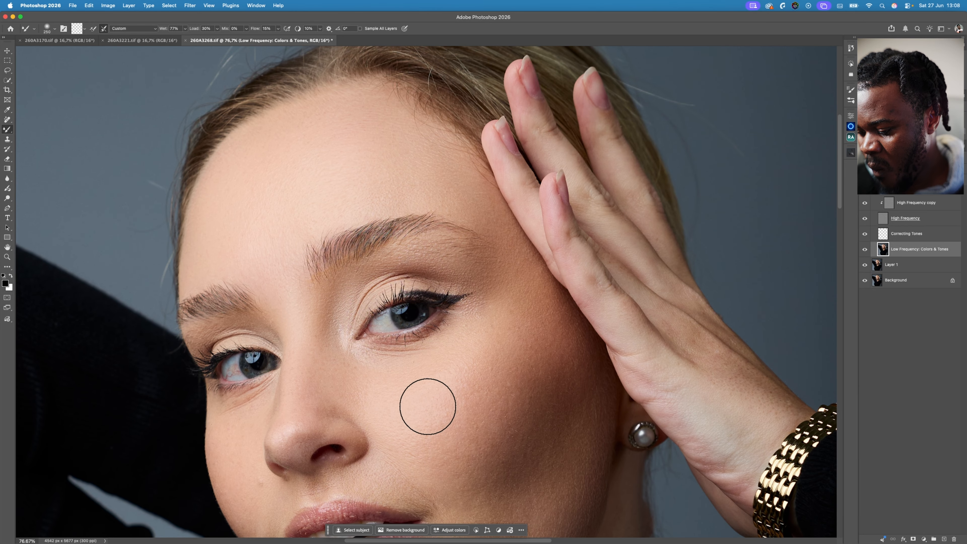
pyautogui.press('[')
pyautogui.press('[')
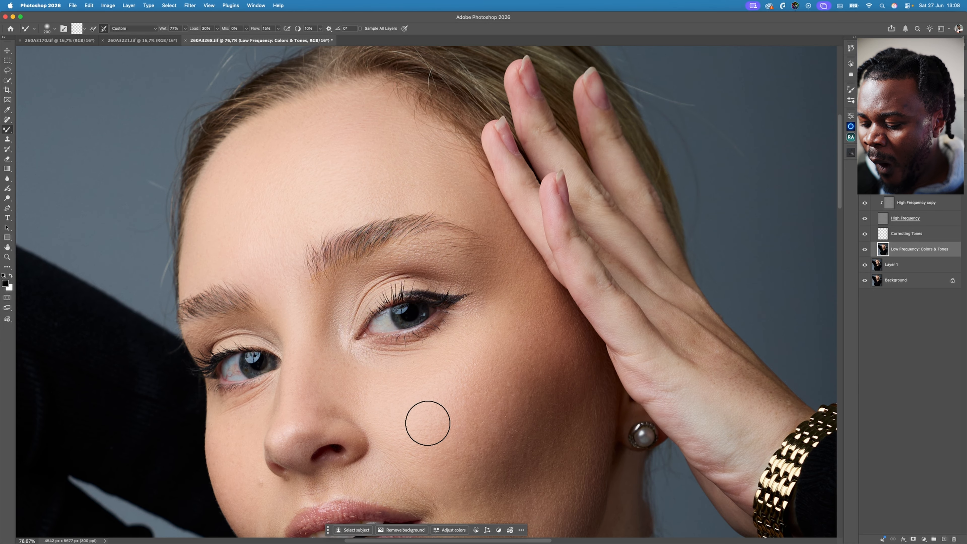
pyautogui.press(']')
# - Blend the lower cheek and jaw at size 250, and the far cheek and under-eye with sizes from 200 down to 100
pyautogui.moveTo(507, 415); pyautogui.dragTo(507, 288)
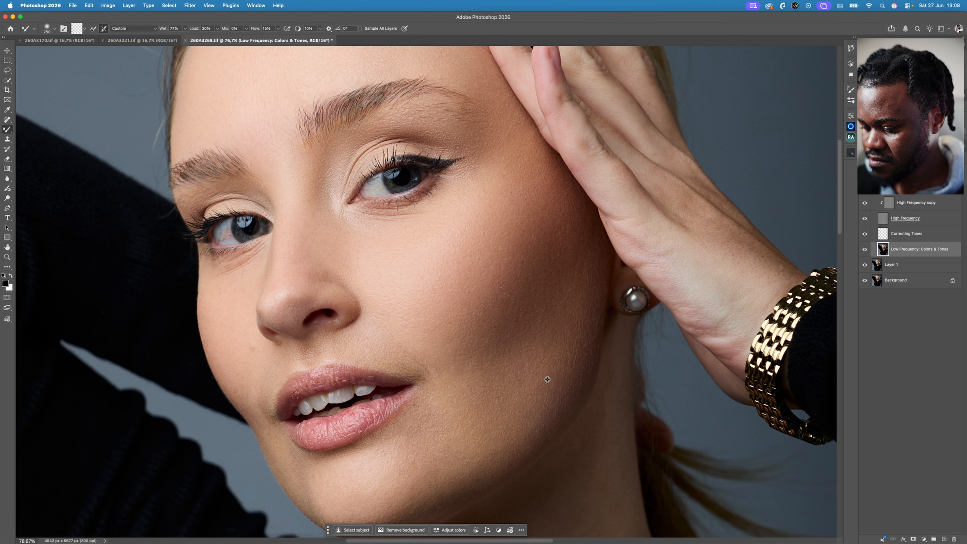
pyautogui.press('[')
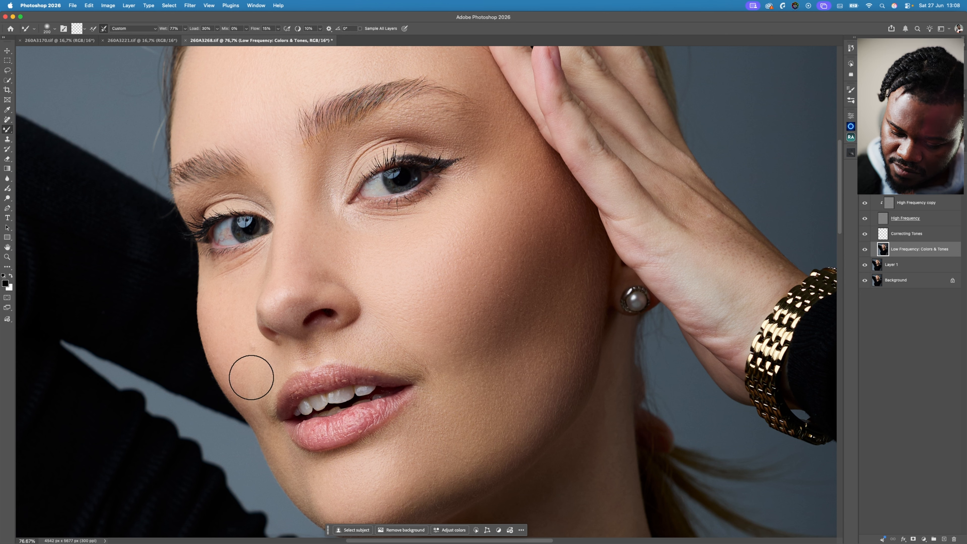
pyautogui.press('[')
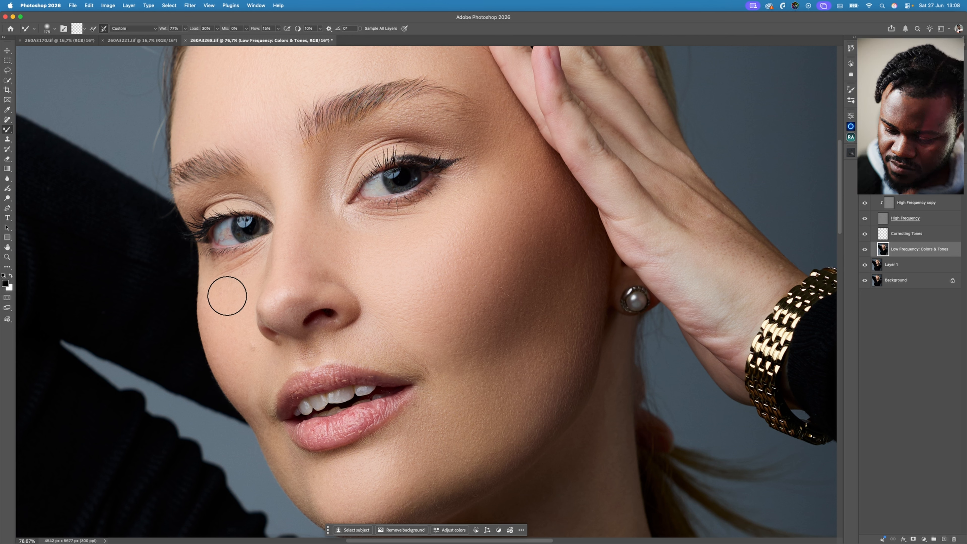
pyautogui.press('[')
pyautogui.press('[')
pyautogui.press('[')
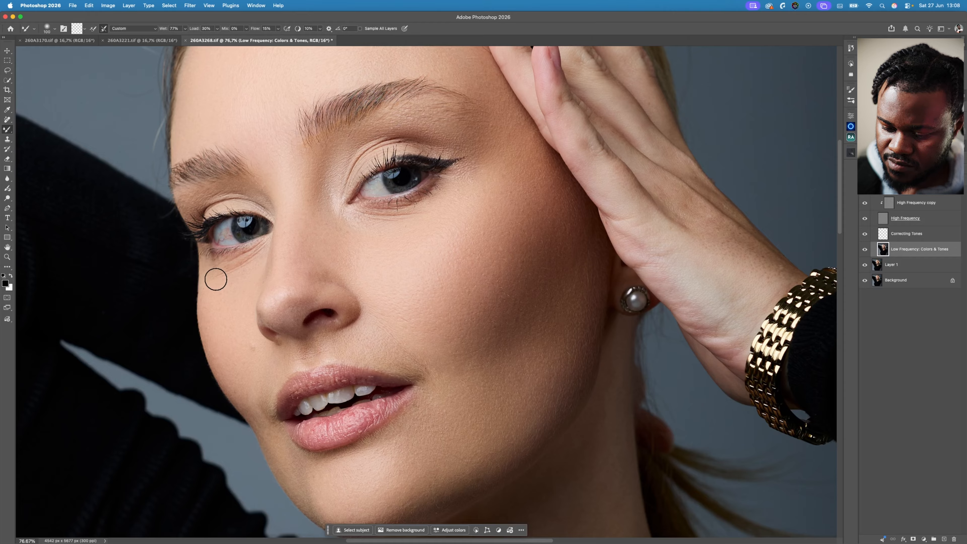
pyautogui.press(']')
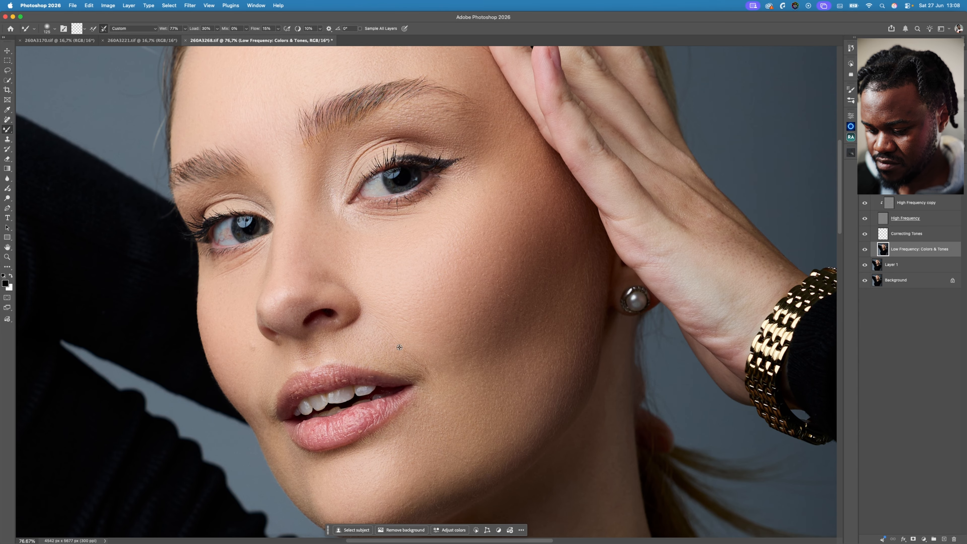
# - Blend the tones down the side of the neck below the earring, enlarging the Mixer Brush from 125 to 300
pyautogui.scroll(-6, 579, 270)
pyautogui.press(']')
pyautogui.press(']')
pyautogui.press(']')
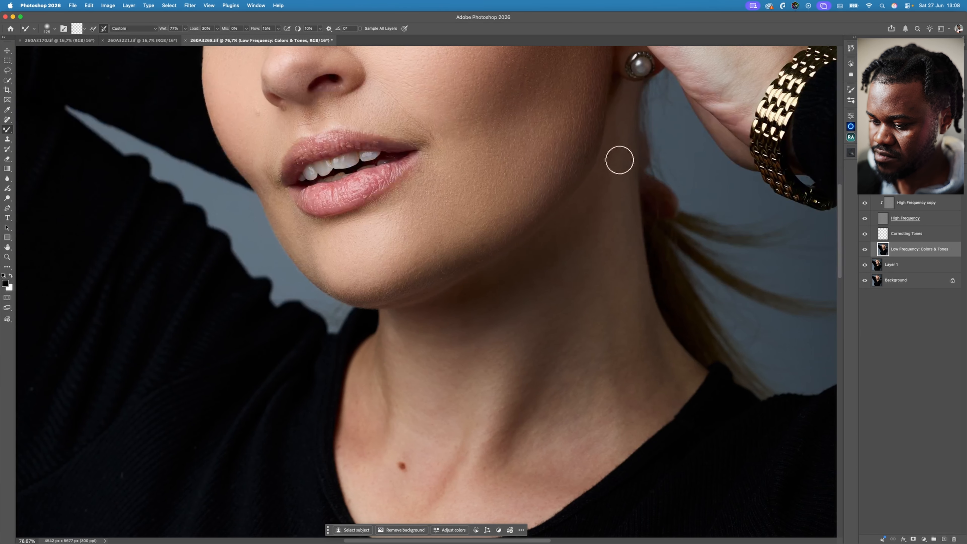
pyautogui.press(']')
pyautogui.press(']')
pyautogui.press(']')
pyautogui.press(']')
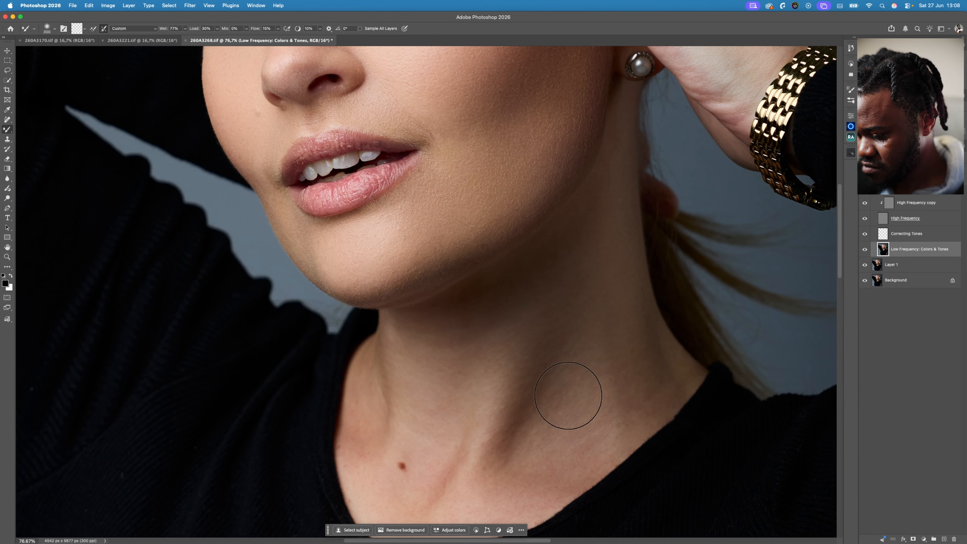
# - Blend the tones across the front of the neck below the chin with the Mixer Brush at sizes 250 to 300
pyautogui.press('[')
pyautogui.press('[')
pyautogui.press('[')
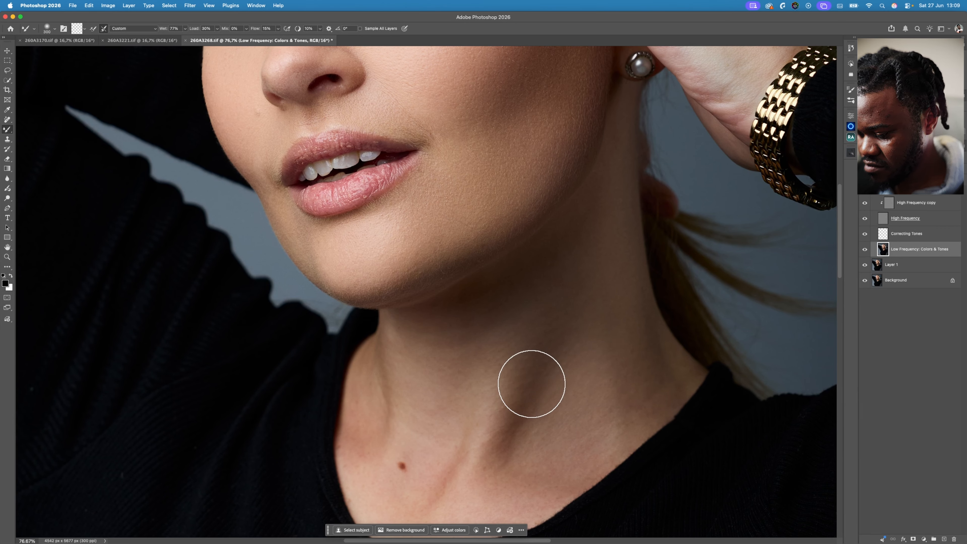
pyautogui.press(']')
pyautogui.press(']')
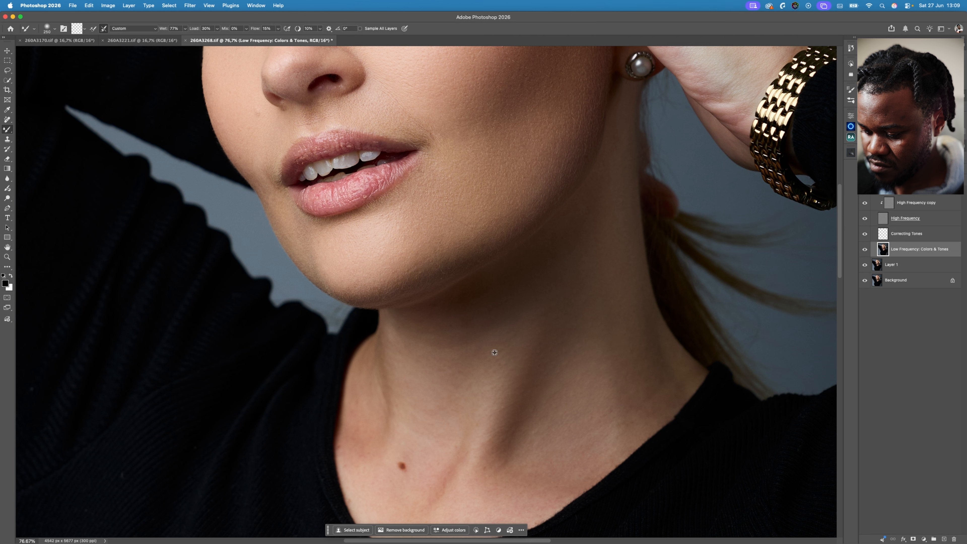
pyautogui.press(']')
pyautogui.moveTo(442, 343); pyautogui.dragTo(432, 377)
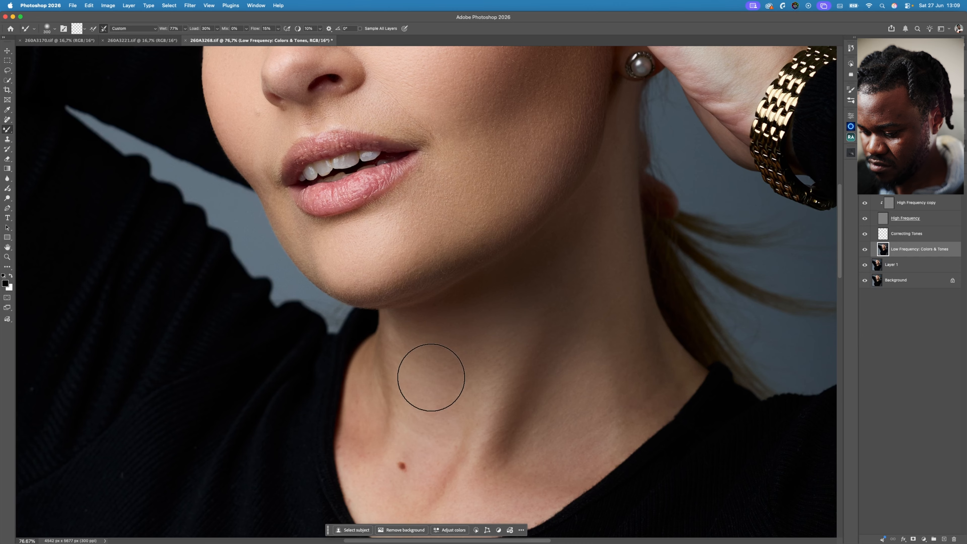
pyautogui.moveTo(467, 337)
pyautogui.mouseDown()
pyautogui.moveTo(479, 381)
pyautogui.moveTo(493, 354)
pyautogui.mouseUp()
# - Even out the tones at the base of the neck and along the neckline with Mixer Brush sizes 175 to 250
pyautogui.scroll(-5, 493, 355)
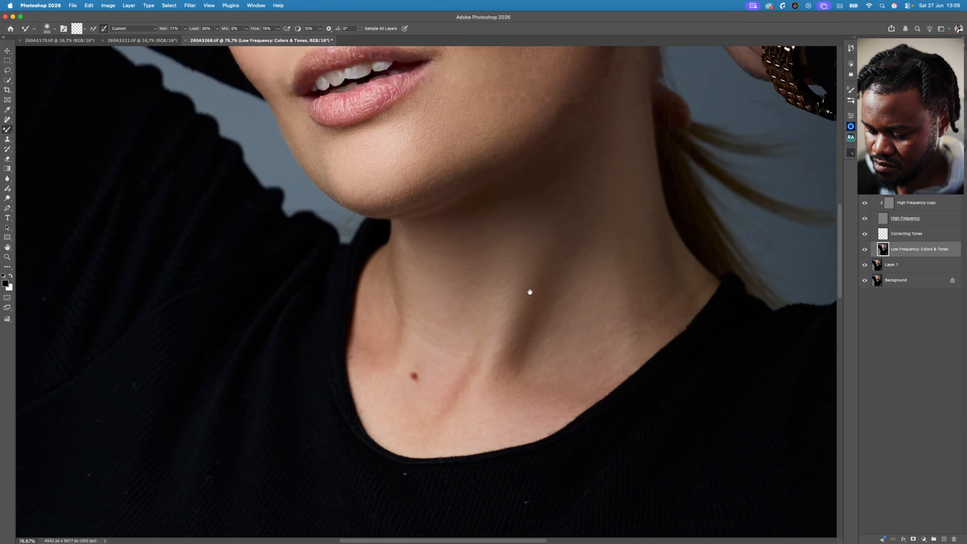
pyautogui.press('[')
pyautogui.press('[')
pyautogui.press(']')
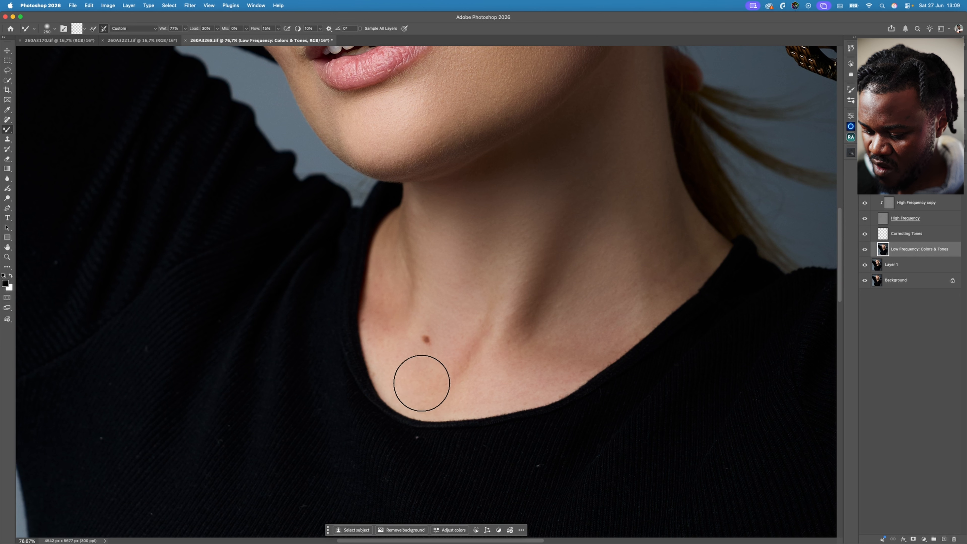
pyautogui.press('[')
pyautogui.press('[')
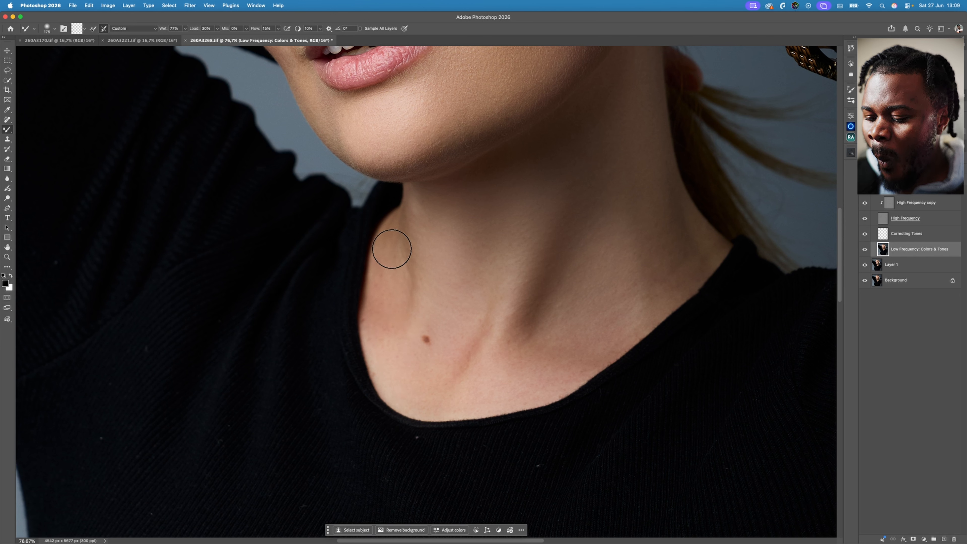
pyautogui.press(']')
pyautogui.press(']')
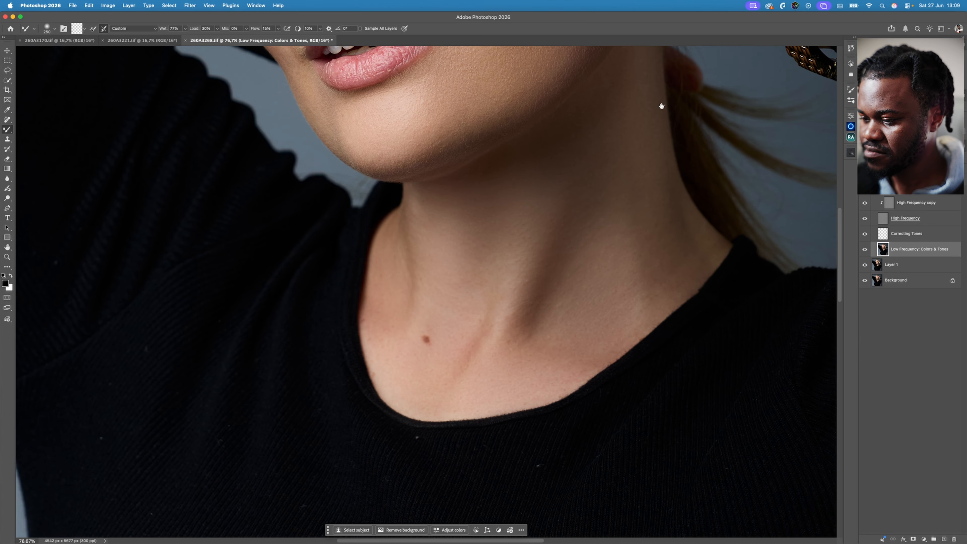
# - Smooth the tones on the back of the raised hand and its fingers, reducing the Mixer Brush from 300 to 150
pyautogui.moveTo(662, 106); pyautogui.dragTo(628, 472)
pyautogui.moveTo(626, 254)
pyautogui.mouseDown()
pyautogui.moveTo(573, 311)
pyautogui.moveTo(276, 252)
pyautogui.mouseUp()
pyautogui.press(']')
pyautogui.press('[')
pyautogui.press('[')
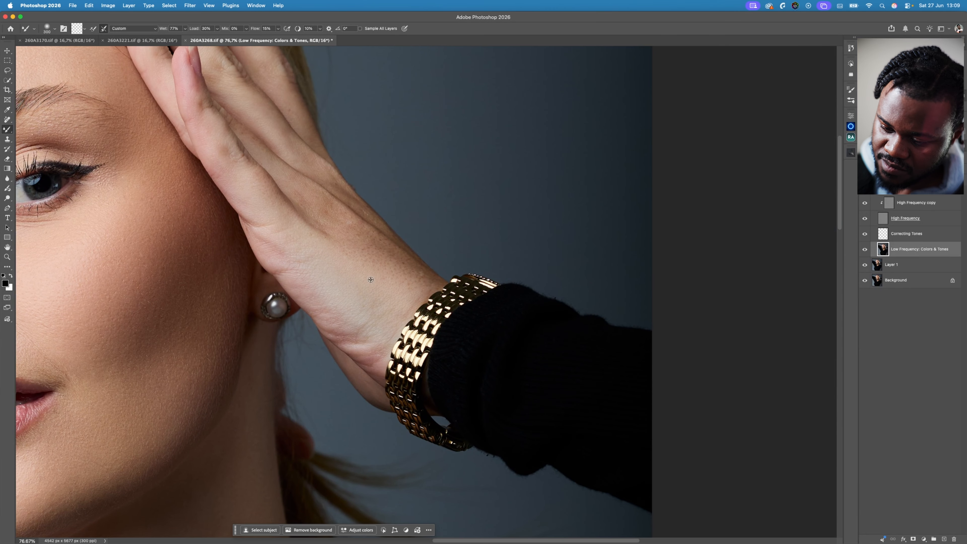
pyautogui.press('[')
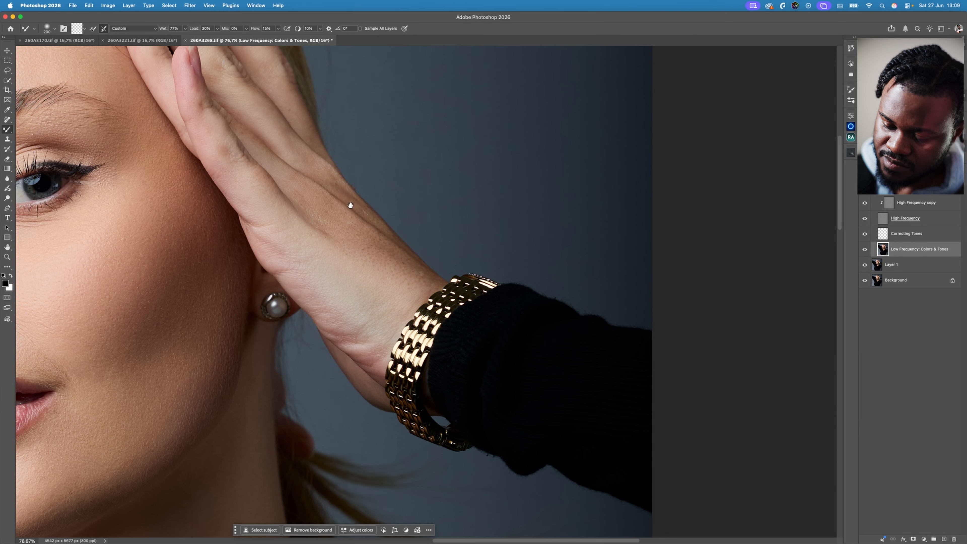
pyautogui.moveTo(349, 205); pyautogui.dragTo(480, 322)
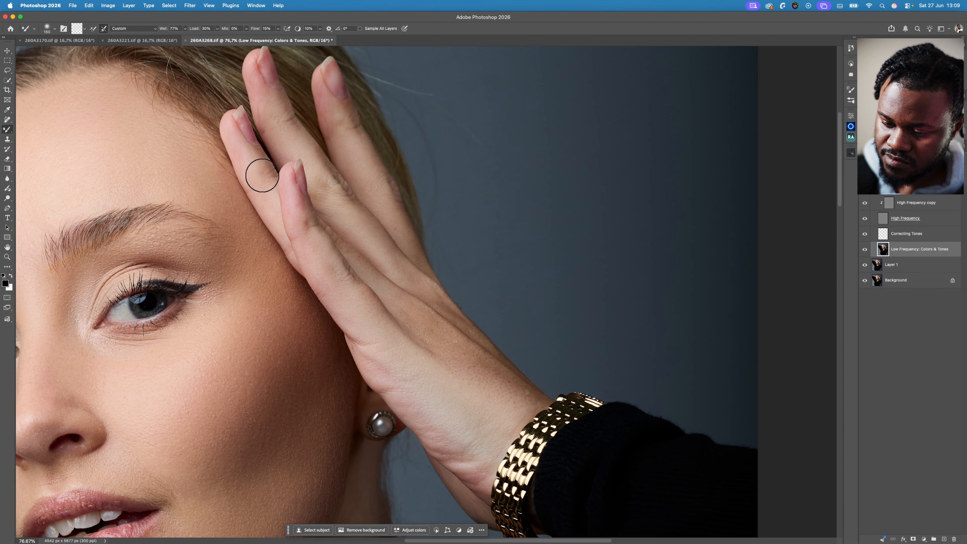
# - Blend the shadowed cheek beside the mouth, enlarging the Mixer Brush to 200 and 250
pyautogui.moveTo(443, 309)
pyautogui.mouseDown()
pyautogui.moveTo(786, 248)
pyautogui.moveTo(685, 204)
pyautogui.mouseUp()
pyautogui.press('z')
pyautogui.moveTo(533, 252); pyautogui.dragTo(514, 252)
pyautogui.press('b')
pyautogui.moveTo(567, 288)
pyautogui.mouseDown()
pyautogui.moveTo(473, 249)
pyautogui.moveTo(501, 293)
pyautogui.mouseUp()
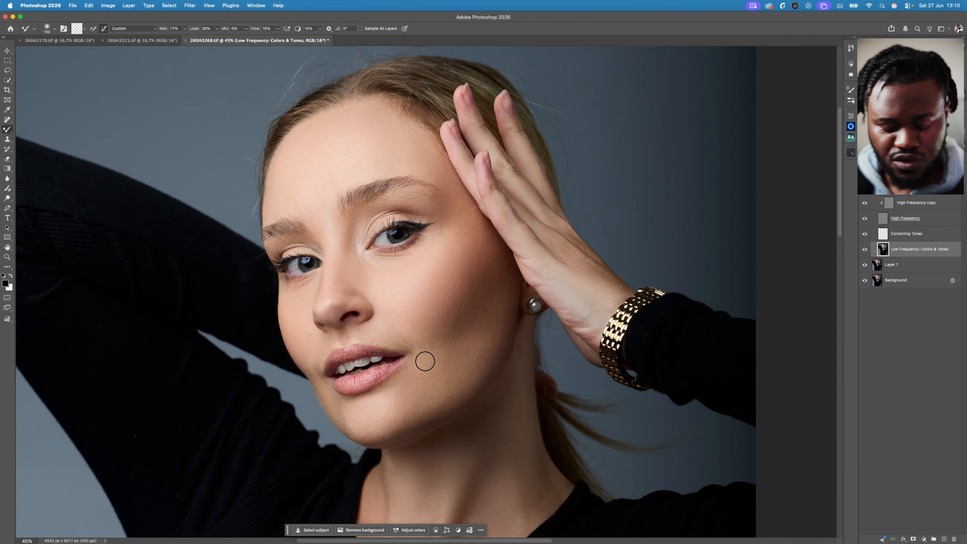
pyautogui.press(']')
pyautogui.press(']')
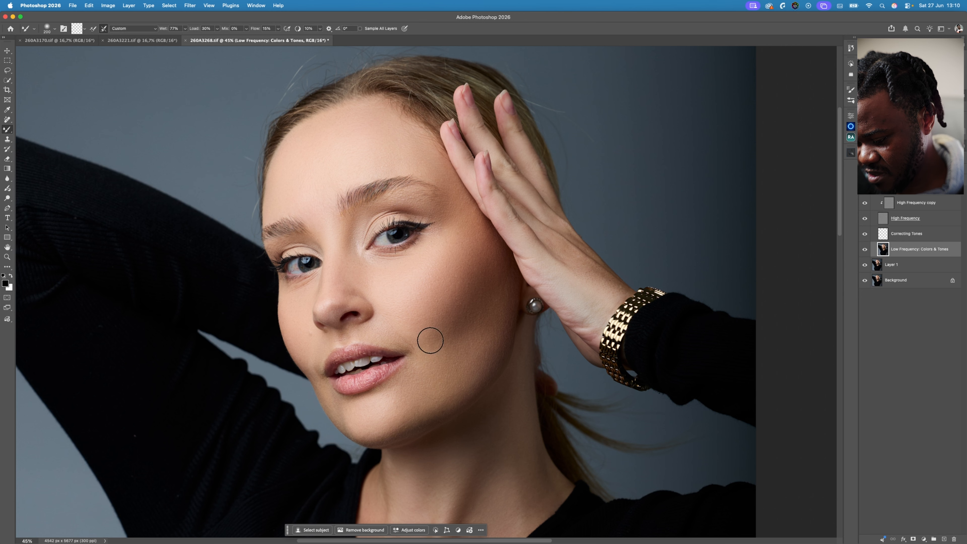
pyautogui.press(']')
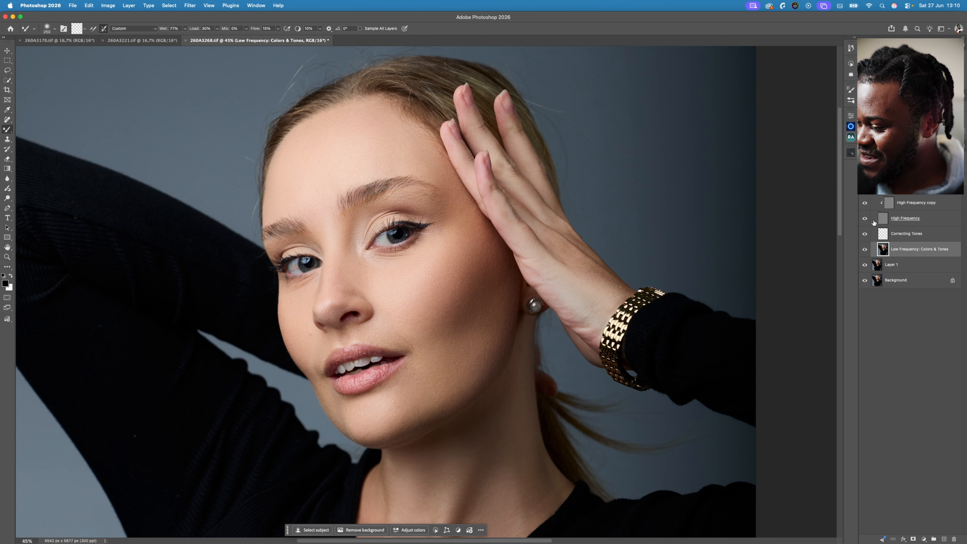
# - Collapse the frequency separation group, add dodge and burn curves with Beauty Retouch's DB Curves, and expand the Dodge & Burn group
pyautogui.click(874, 187)
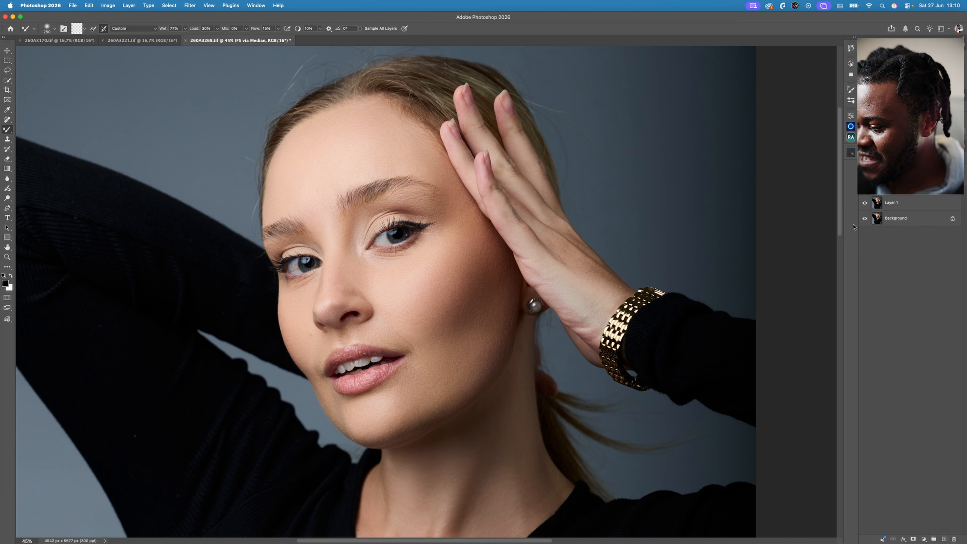
pyautogui.click(852, 138)
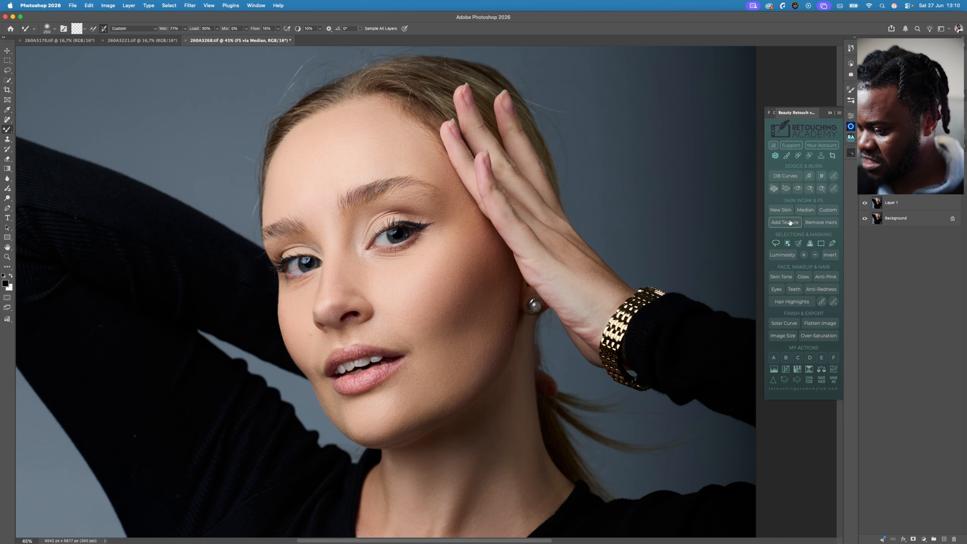
pyautogui.click(792, 176)
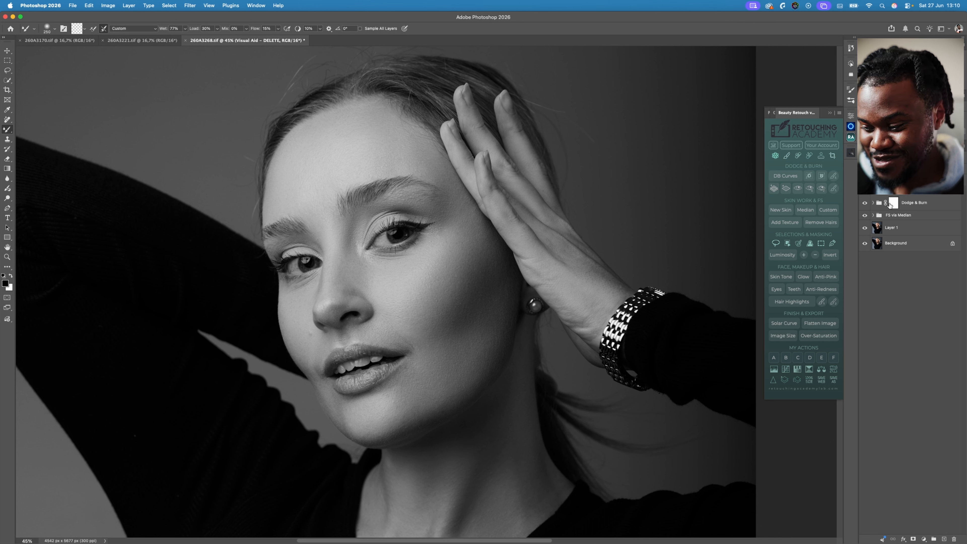
pyautogui.click(873, 203)
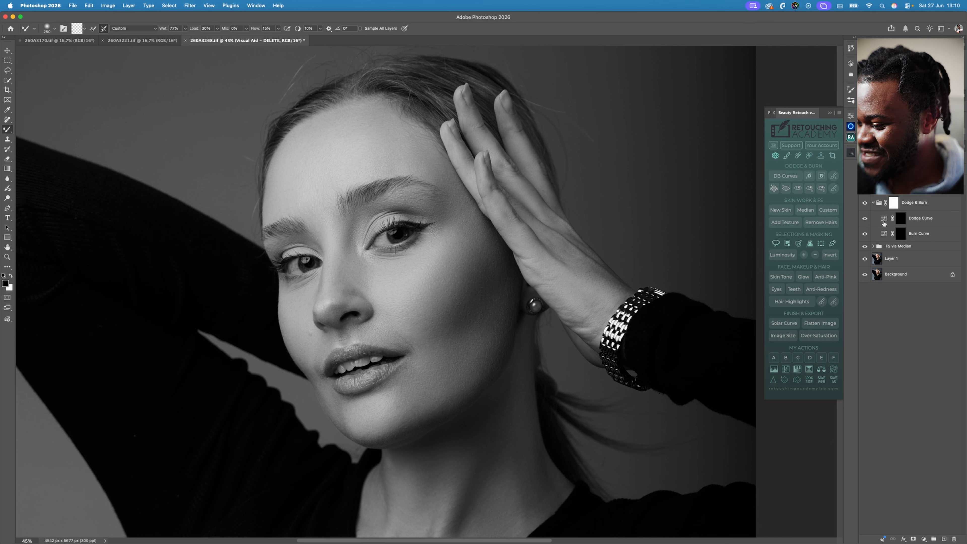
# - Brighten the centre of the forehead by painting white on the Dodge Curve mask with the Brush tool at size 400
pyautogui.click(901, 218)
pyautogui.press('x')
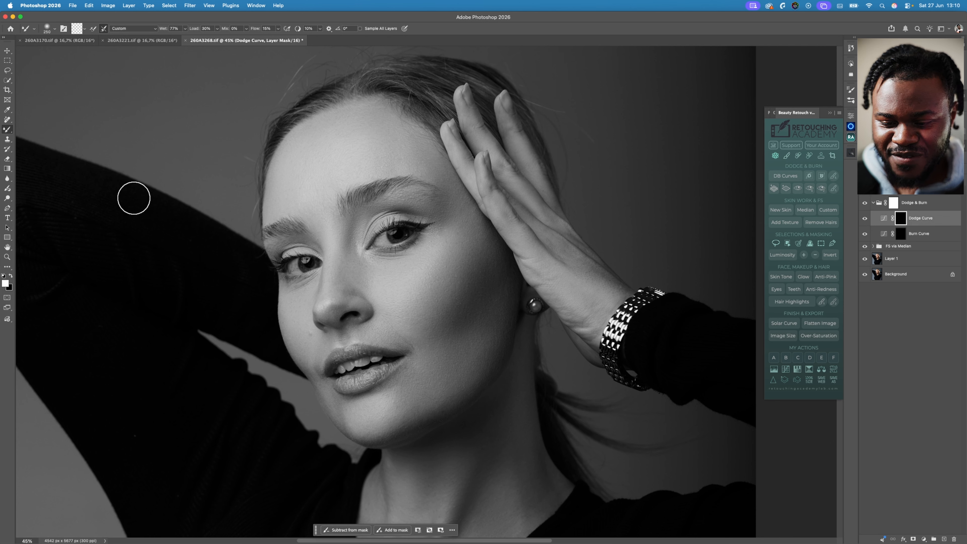
pyautogui.rightClick(7, 130)
pyautogui.click(53, 130)
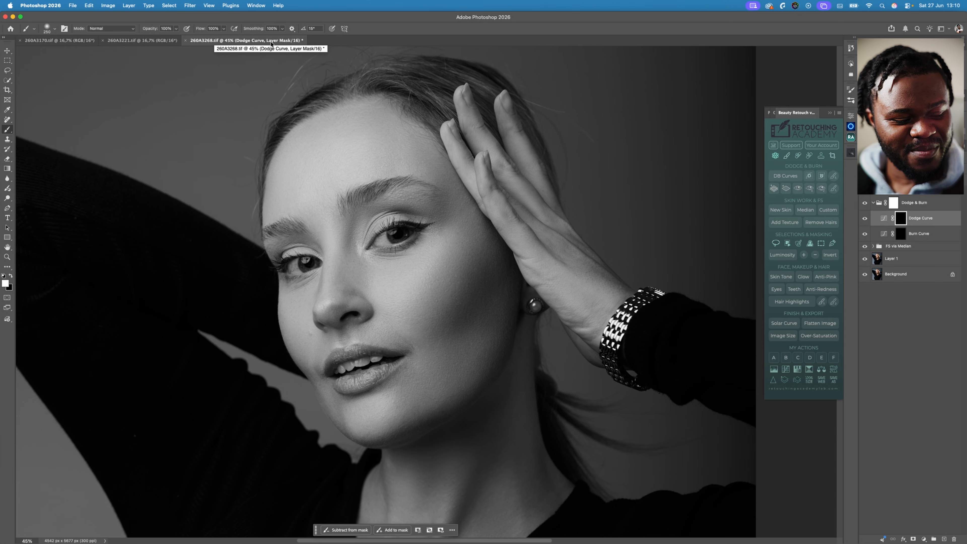
pyautogui.press(']')
pyautogui.press(']')
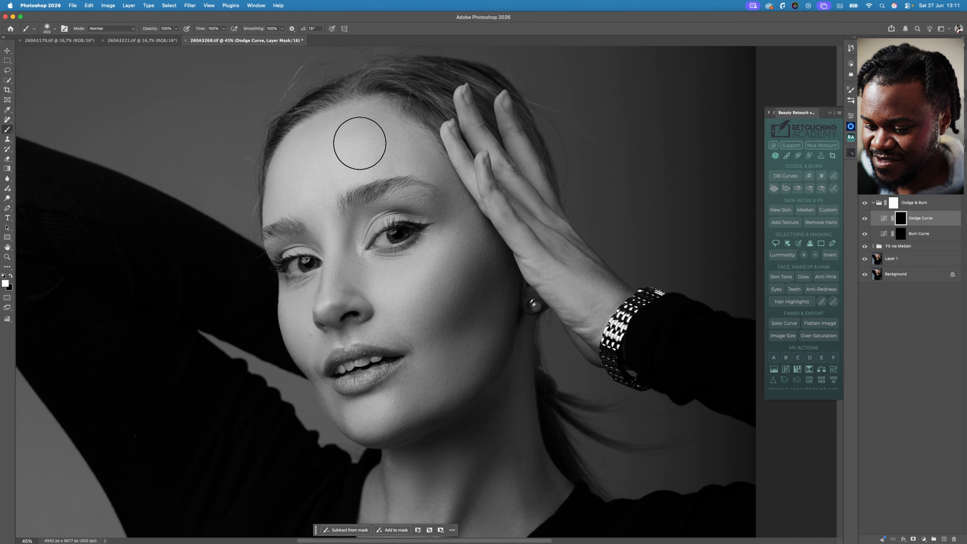
pyautogui.moveTo(365, 130); pyautogui.dragTo(363, 136)
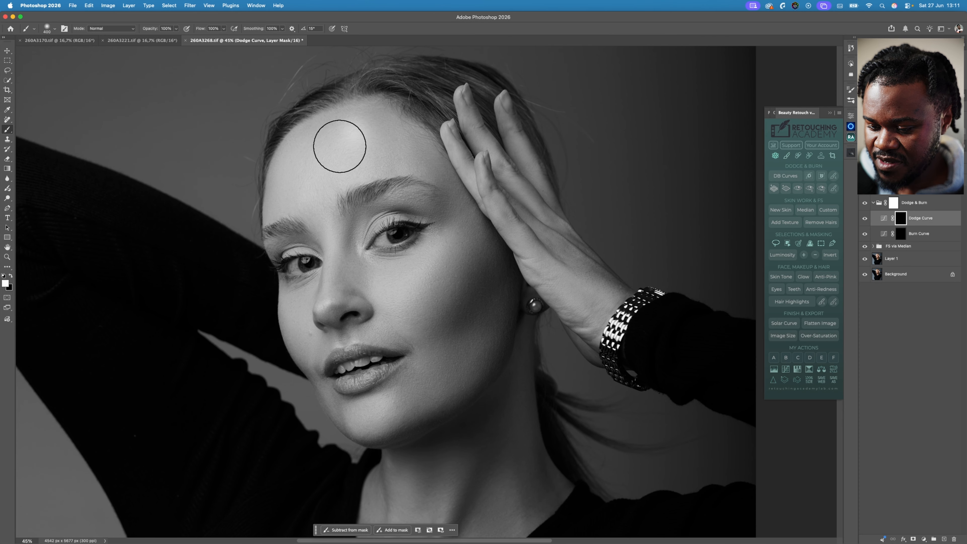
# - Dodge a thin highlight along the bridge of the nose up between the eyebrows, reducing the brush size to 70
pyautogui.press('[')
pyautogui.press('[')
pyautogui.press('[')
pyautogui.press('[')
pyautogui.press('[')
pyautogui.press('[')
pyautogui.press('[')
pyautogui.moveTo(328, 220)
pyautogui.mouseDown()
pyautogui.moveTo(326, 212)
pyautogui.moveTo(324, 310)
pyautogui.mouseUp()
pyautogui.press('super+z')
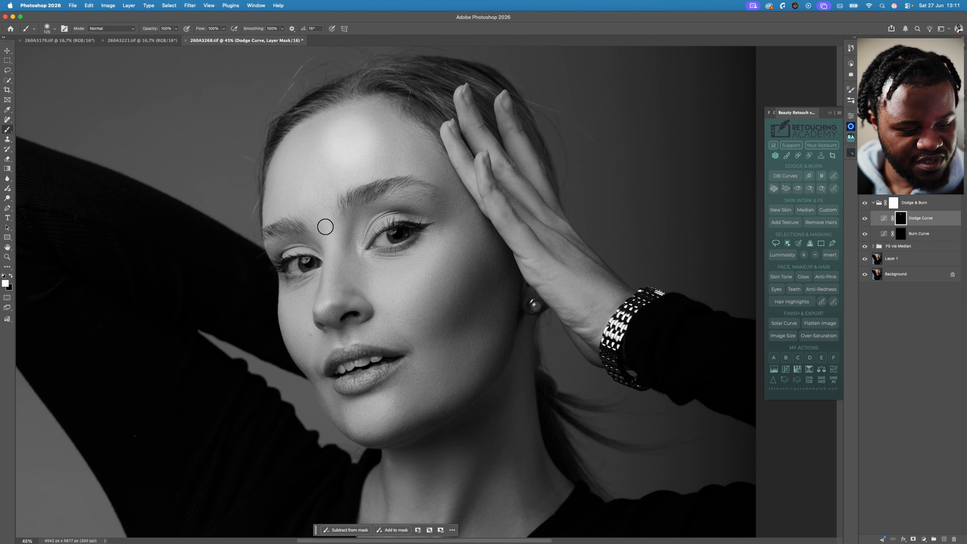
pyautogui.press('[')
pyautogui.press('[')
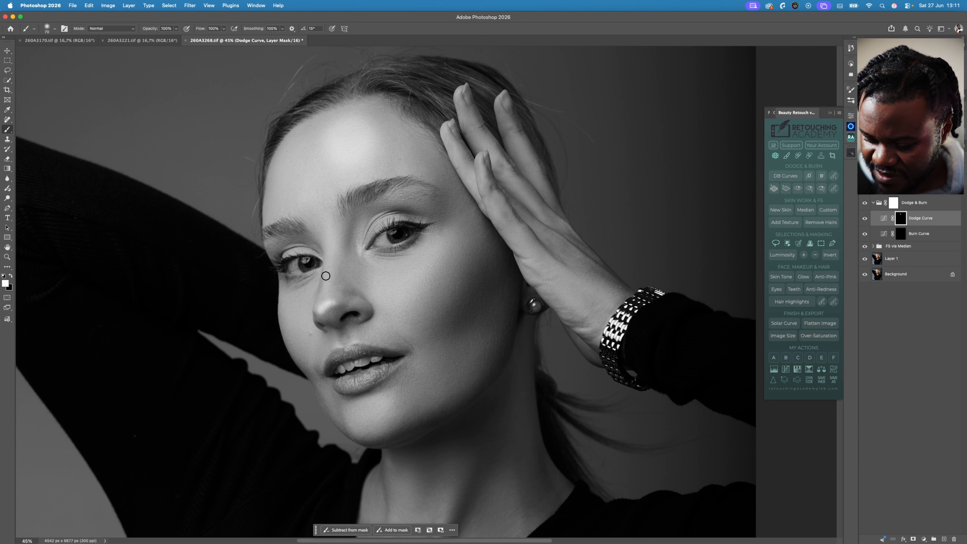
pyautogui.moveTo(323, 306); pyautogui.dragTo(329, 197)
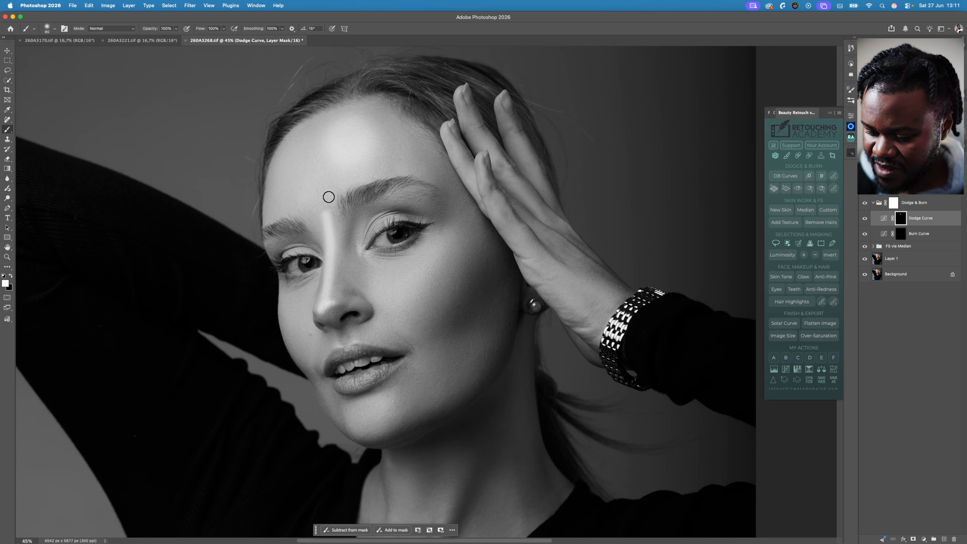
# - Dodge the highlights on both cheeks with brush sizes from 250, and the area around the upper lip with a much smaller brush
pyautogui.press(']')
pyautogui.press(']')
pyautogui.press(']')
pyautogui.press(']')
pyautogui.press(']')
pyautogui.press(']')
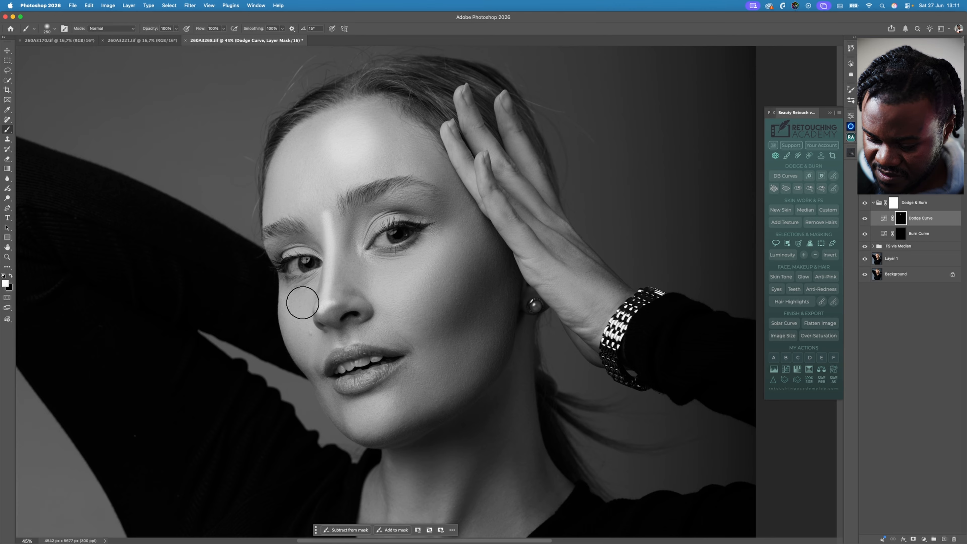
pyautogui.press(']')
pyautogui.moveTo(441, 242)
pyautogui.mouseDown()
pyautogui.moveTo(400, 294)
pyautogui.moveTo(412, 304)
pyautogui.moveTo(436, 270)
pyautogui.moveTo(443, 246)
pyautogui.moveTo(407, 297)
pyautogui.mouseUp()
pyautogui.press('[')
pyautogui.press('[')
pyautogui.press('[')
pyautogui.press('[')
pyautogui.press('[')
pyautogui.press('[')
pyautogui.press('[')
pyautogui.press('[')
pyautogui.press('[')
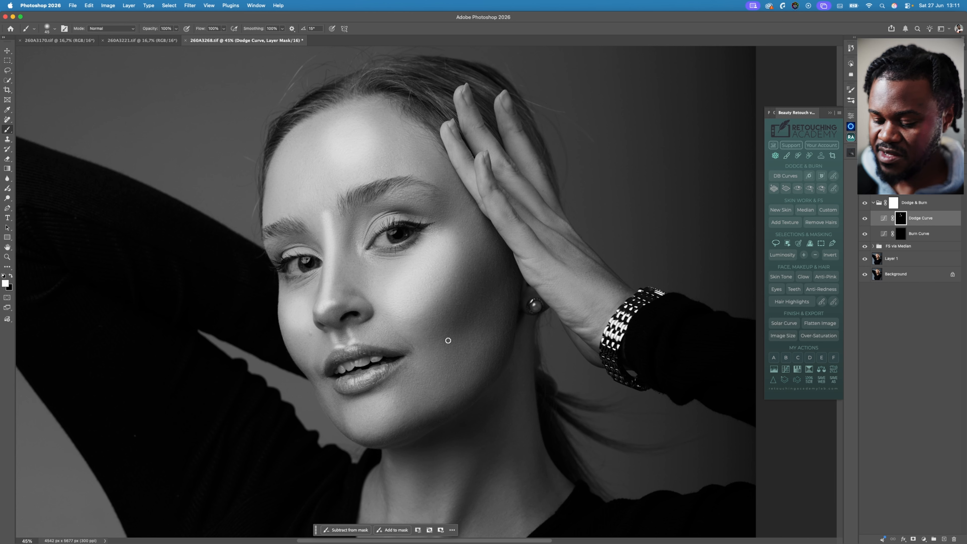
# - Dodge the chin starting at brush size 175, and lift the lower cheek and jaw with sizes 250 and 300
pyautogui.press(']')
pyautogui.press(']')
pyautogui.press(']')
pyautogui.press(']')
pyautogui.press(']')
pyautogui.press(']')
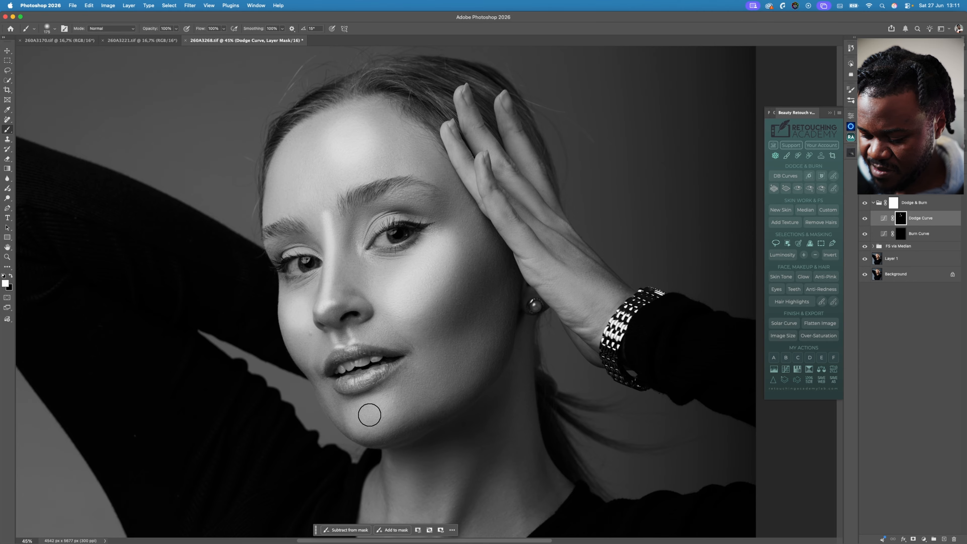
pyautogui.moveTo(382, 404)
pyautogui.mouseDown()
pyautogui.moveTo(367, 423)
pyautogui.moveTo(391, 406)
pyautogui.mouseUp()
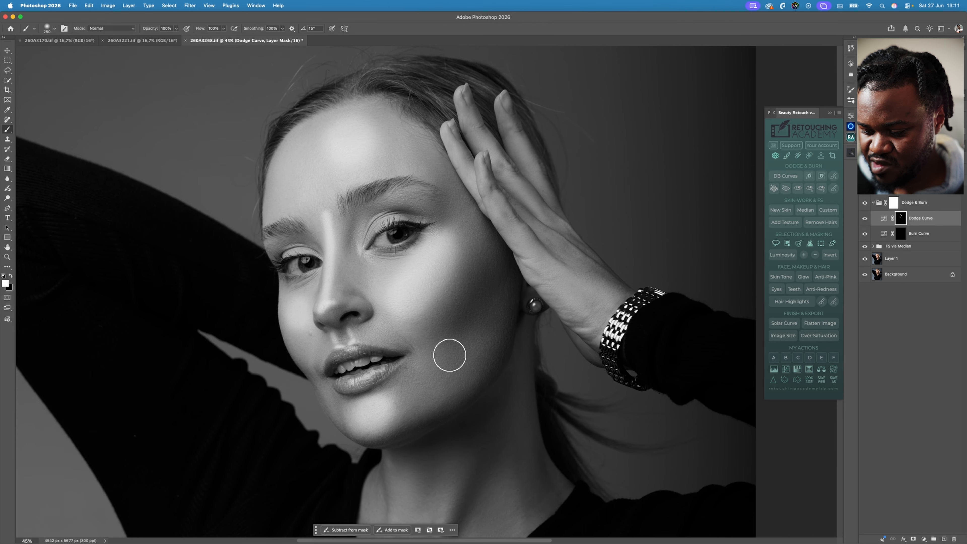
pyautogui.press(']')
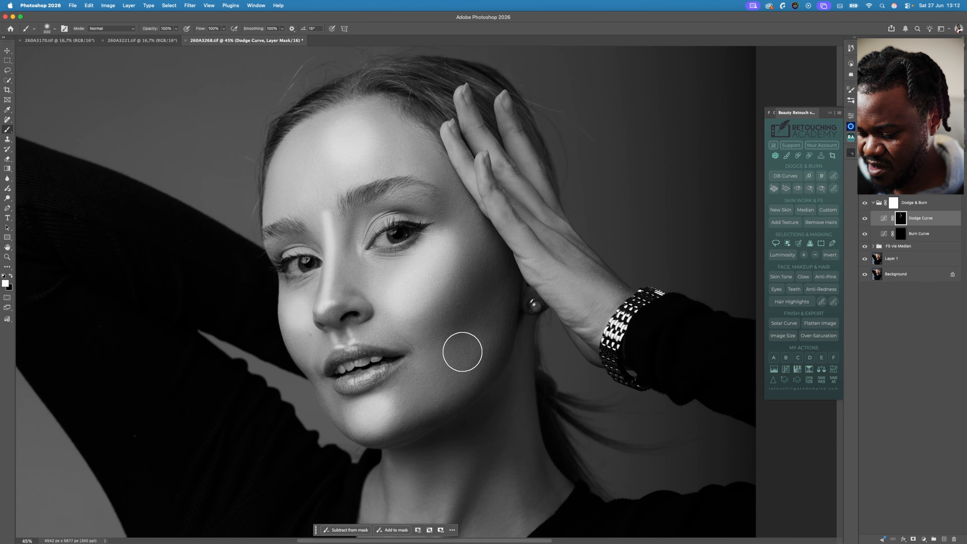
# - Dodge two vertical highlights on the neck, one below the chin at brush size 175 and one along the tendon at 125
pyautogui.moveTo(520, 379); pyautogui.dragTo(522, 219)
pyautogui.press('[')
pyautogui.press('[')
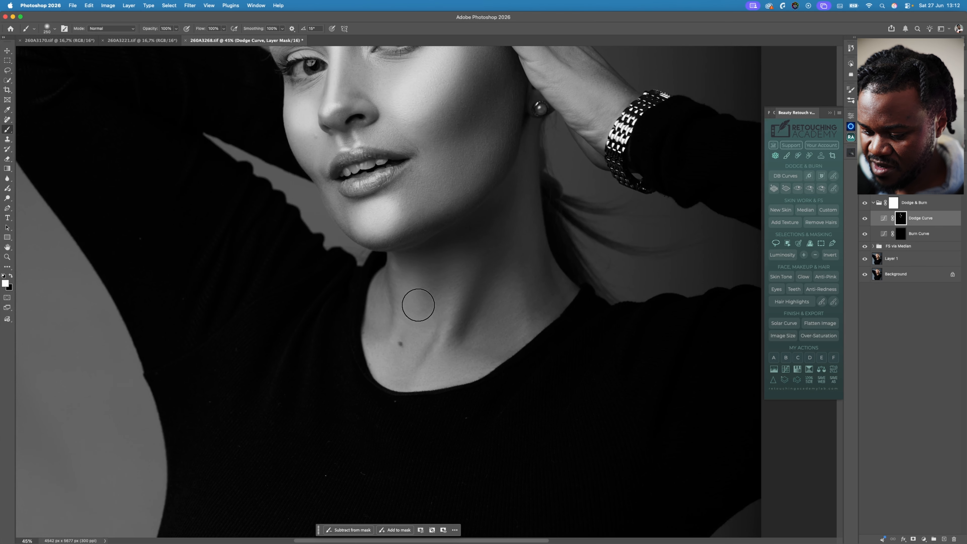
pyautogui.press('[')
pyautogui.moveTo(400, 264); pyautogui.dragTo(400, 331)
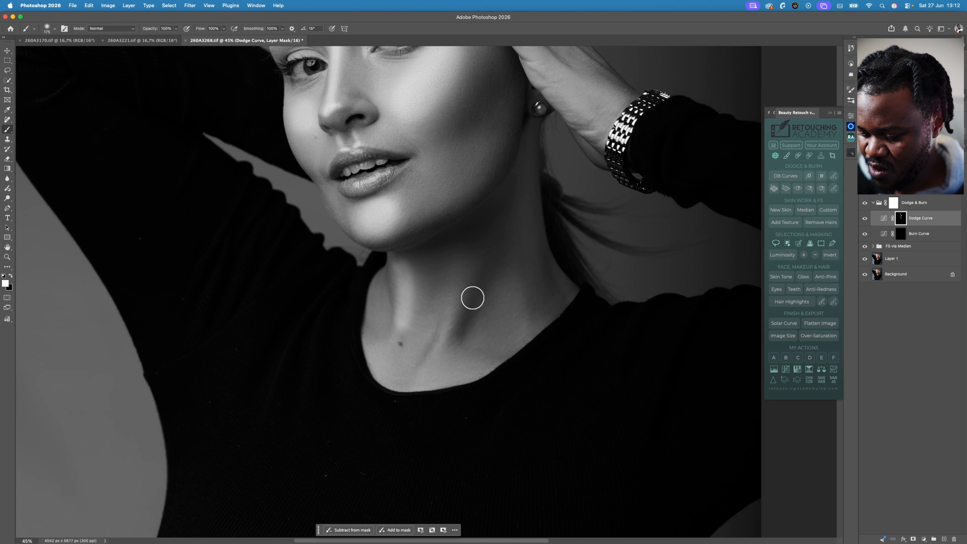
pyautogui.press('[')
pyautogui.press('[')
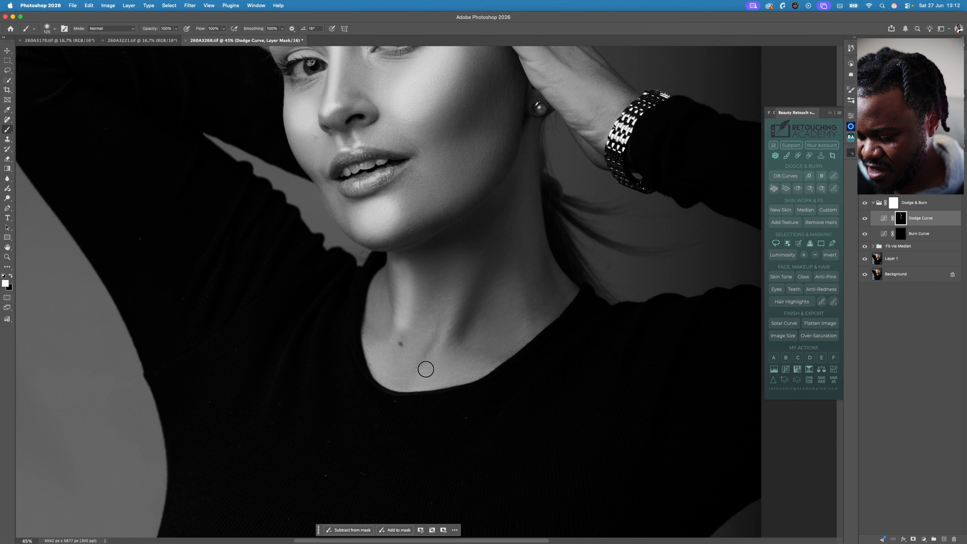
pyautogui.moveTo(427, 371); pyautogui.dragTo(477, 256)
# - Dodge the side of the neck near the collar with brush sizes 300 and 250
pyautogui.press(']')
pyautogui.press(']')
pyautogui.press(']')
pyautogui.press(']')
pyautogui.press(']')
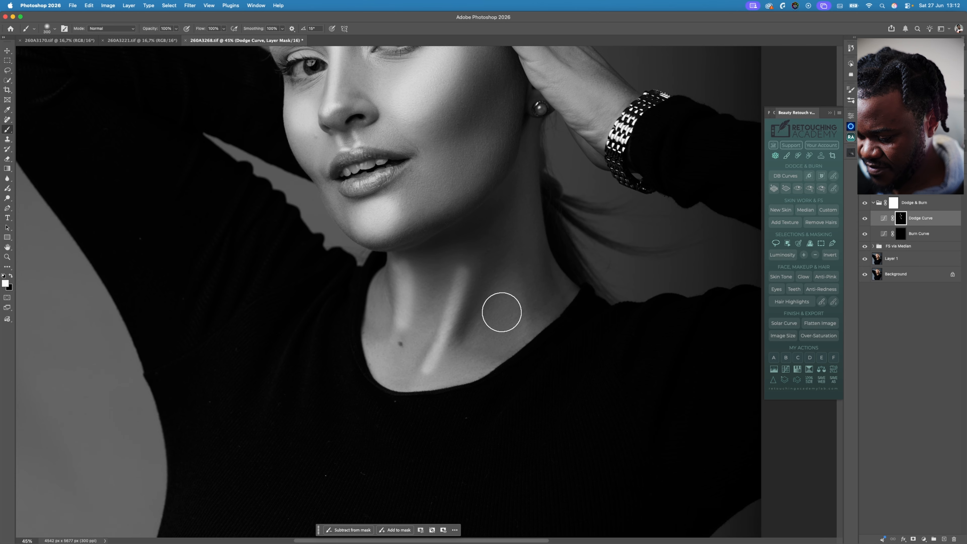
pyautogui.press('[')
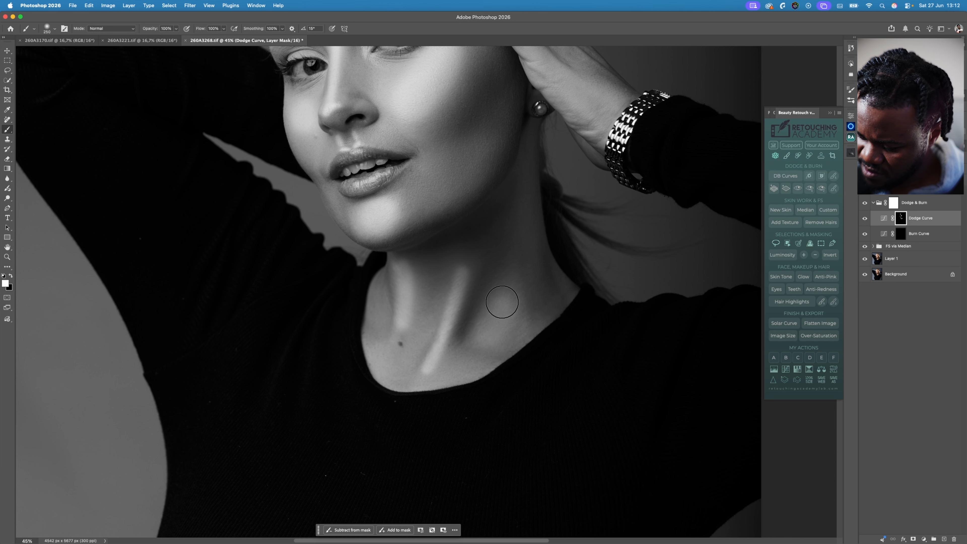
pyautogui.moveTo(567, 152); pyautogui.dragTo(561, 320)
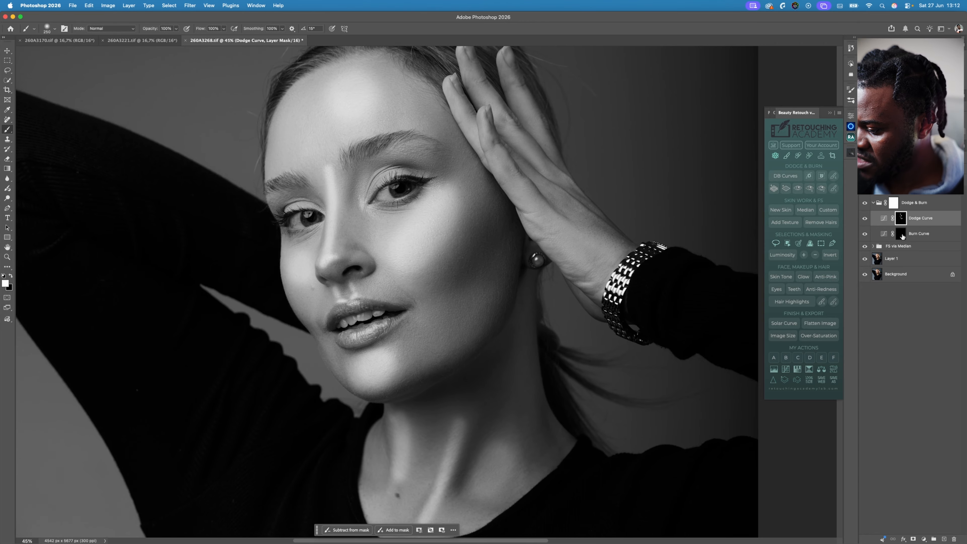
# - On the Burn Curve mask, burn along the hairline and forehead edges, reducing the brush to size 150, and undo the last stroke
pyautogui.click(902, 235)
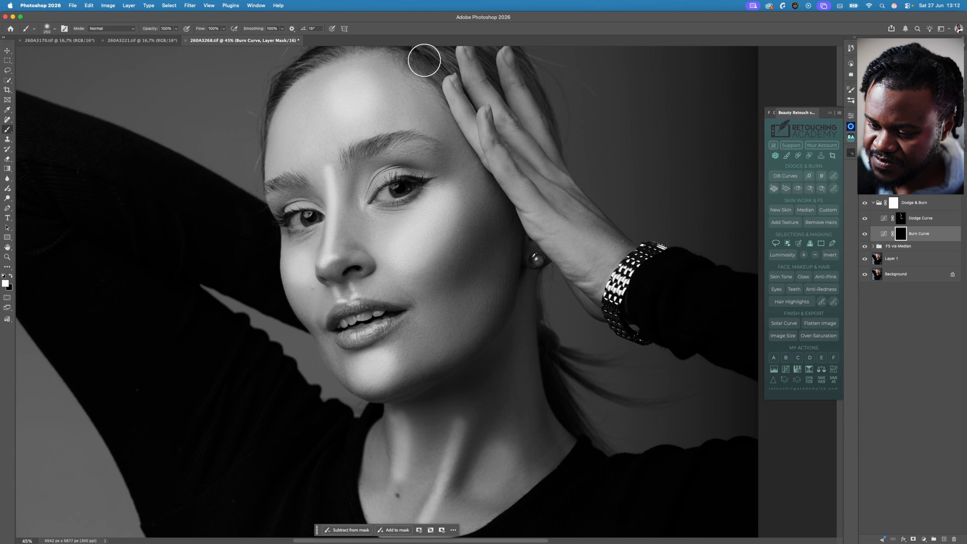
pyautogui.scroll(3, 424, 59)
pyautogui.moveTo(435, 122)
pyautogui.mouseDown()
pyautogui.moveTo(401, 96)
pyautogui.moveTo(381, 97)
pyautogui.moveTo(326, 118)
pyautogui.moveTo(291, 156)
pyautogui.mouseUp()
pyautogui.press('[')
pyautogui.press('[')
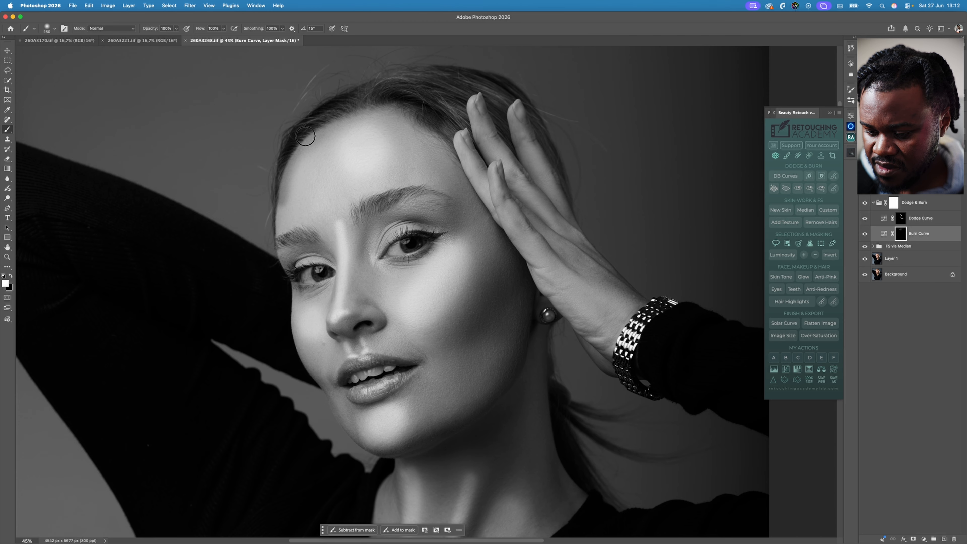
pyautogui.press('super+z')
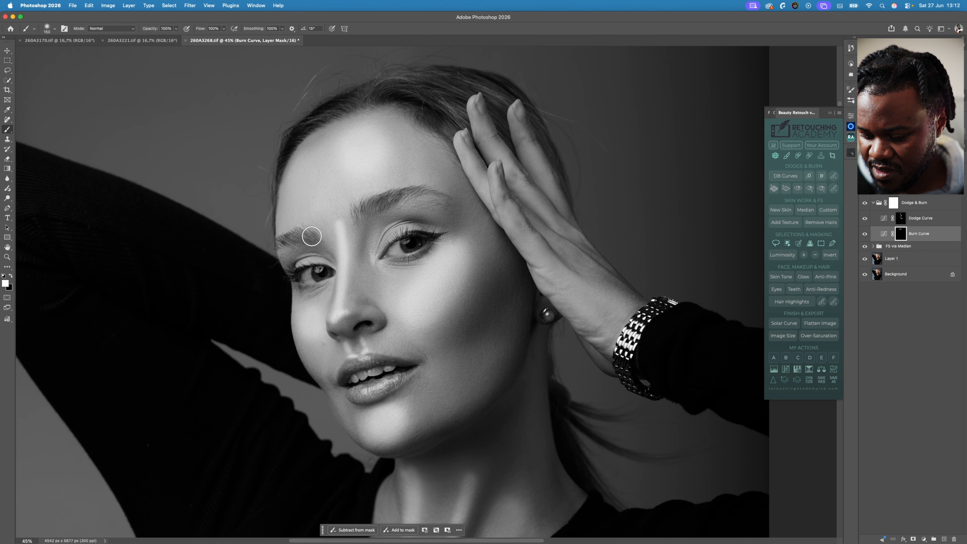
# - Burn both eyebrows at brush size 125, and shade the side of the nose at size 175 and the nose tip with a smaller brush
pyautogui.press('[')
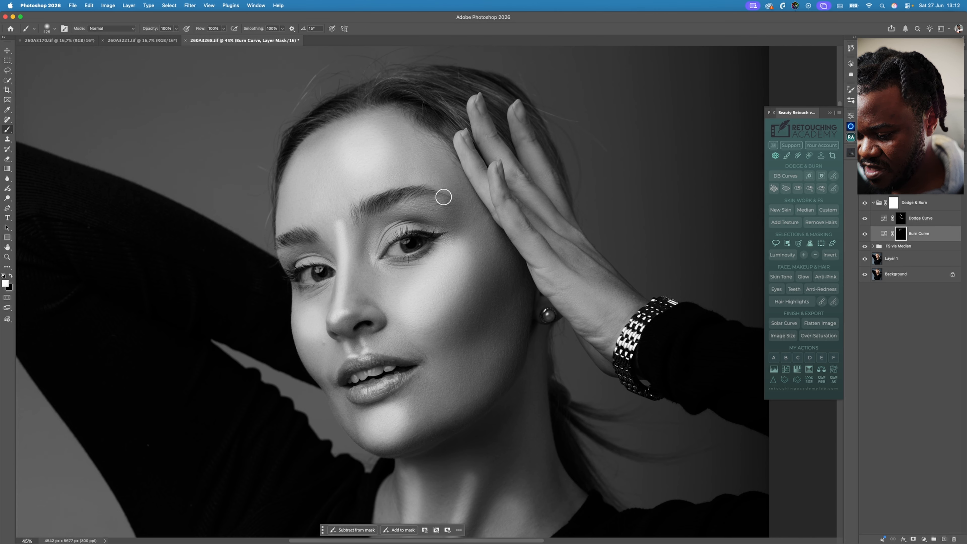
pyautogui.press(']')
pyautogui.press(']')
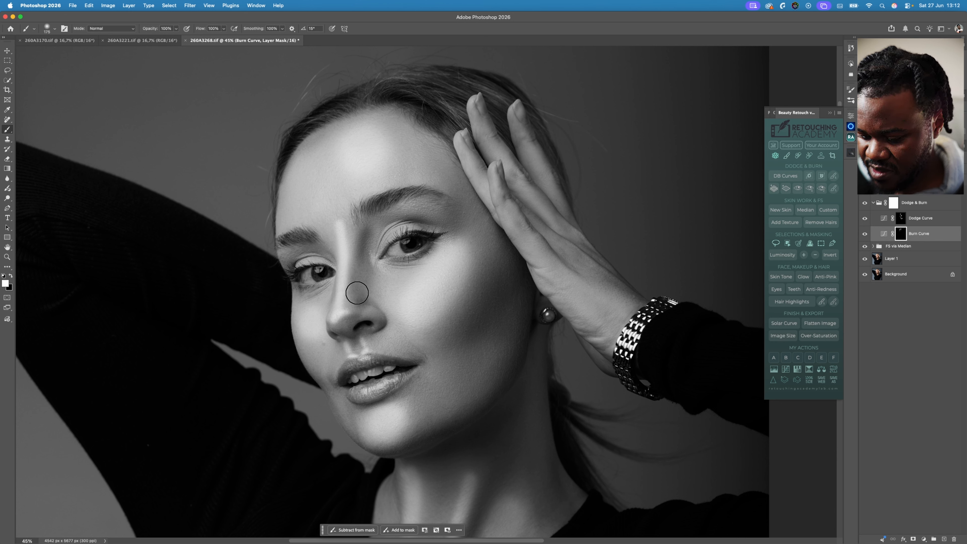
pyautogui.press('[')
pyautogui.press('[')
pyautogui.press('[')
pyautogui.press('[')
pyautogui.press('[')
pyautogui.press('[')
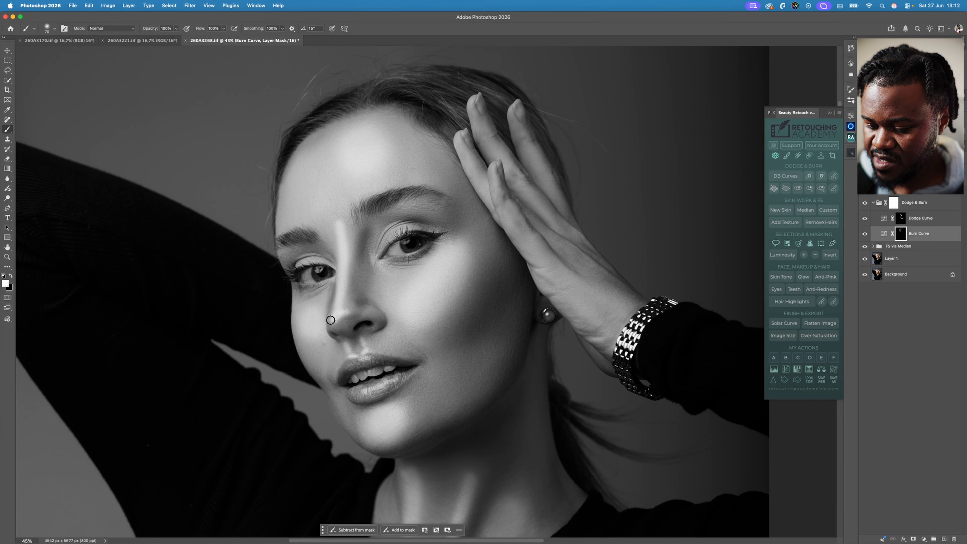
# - Burn the shadow under the cheekbone on the hand side of the face, enlarging the brush from 150 to 400
pyautogui.press(']')
pyautogui.press(']')
pyautogui.press(']')
pyautogui.press(']')
pyautogui.press(']')
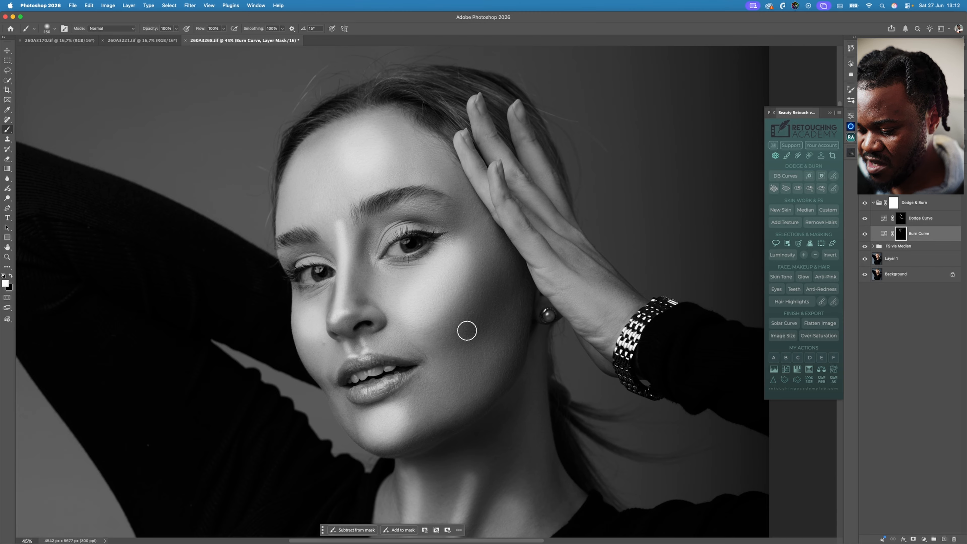
pyautogui.press(']')
pyautogui.press(']')
pyautogui.press(']')
pyautogui.press(']')
pyautogui.press(']')
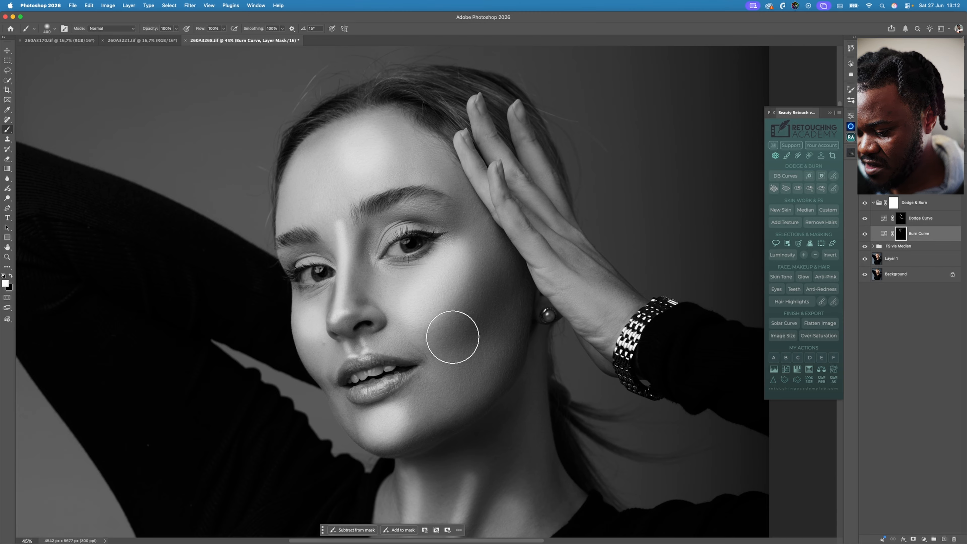
# - Burn the small shadows around the upper lip and deepen the lips with a much smaller brush
pyautogui.press('[')
pyautogui.press('[')
pyautogui.press('[')
pyautogui.press('[')
pyautogui.press('[')
pyautogui.press('[')
pyautogui.press('[')
pyautogui.press('[')
pyautogui.press('[')
pyautogui.press('[')
pyautogui.press('[')
pyautogui.press('[')
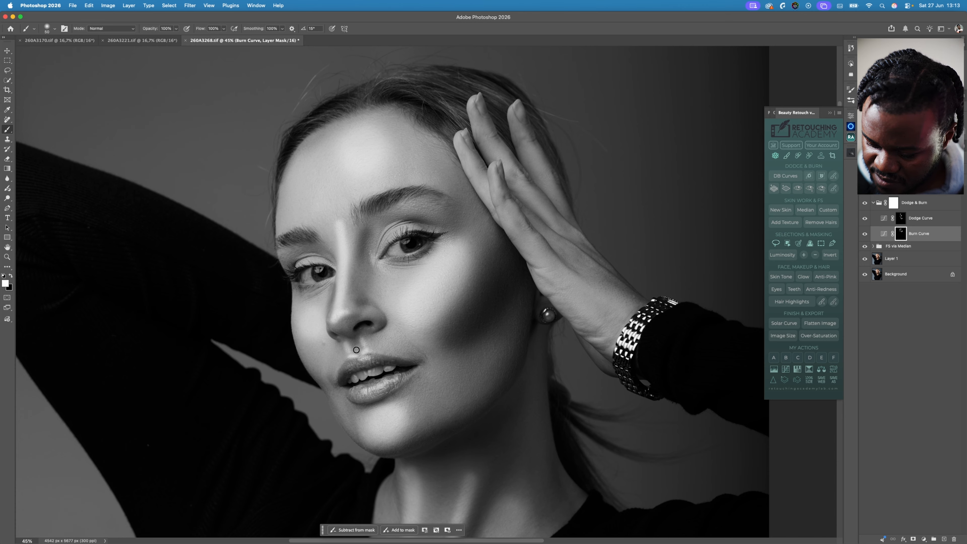
pyautogui.press(']')
pyautogui.press('[')
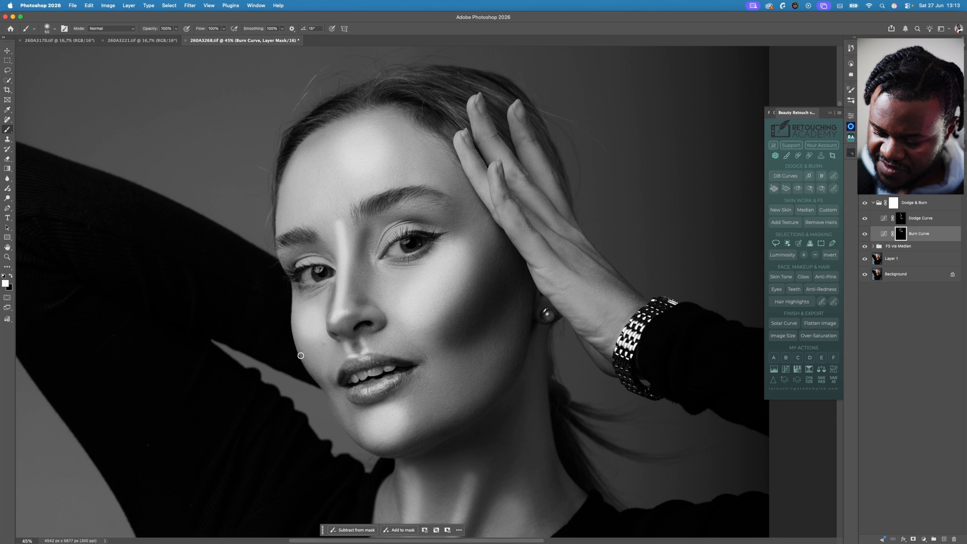
# - Burn along the jawline and under the chin with the brush enlarged to size 150
pyautogui.press(']')
pyautogui.press(']')
pyautogui.press(']')
pyautogui.press(']')
pyautogui.press(']')
pyautogui.press(']')
pyautogui.press(']')
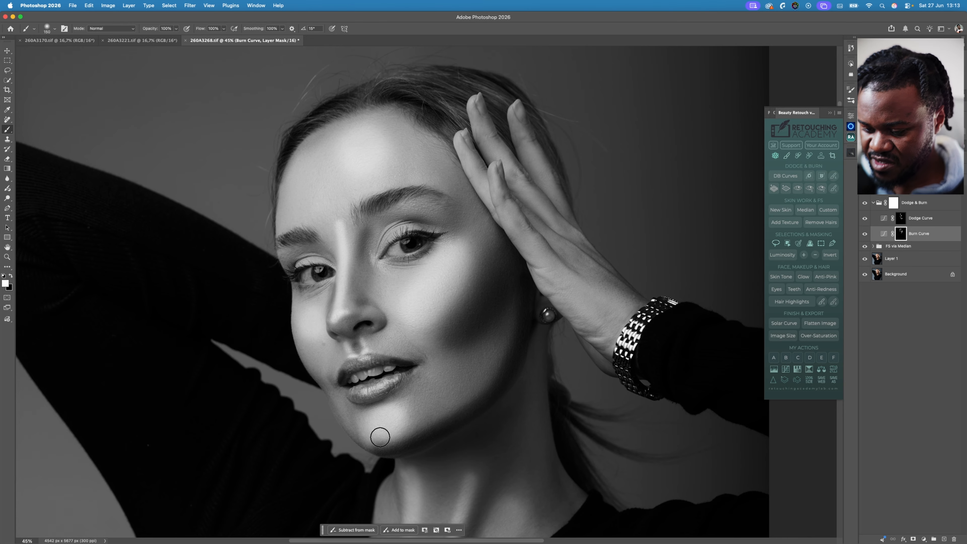
# - Burn vertical shadows on the neck alongside the dodged tendon highlights with brush sizes 175 and 150
pyautogui.scroll(-5, 563, 381)
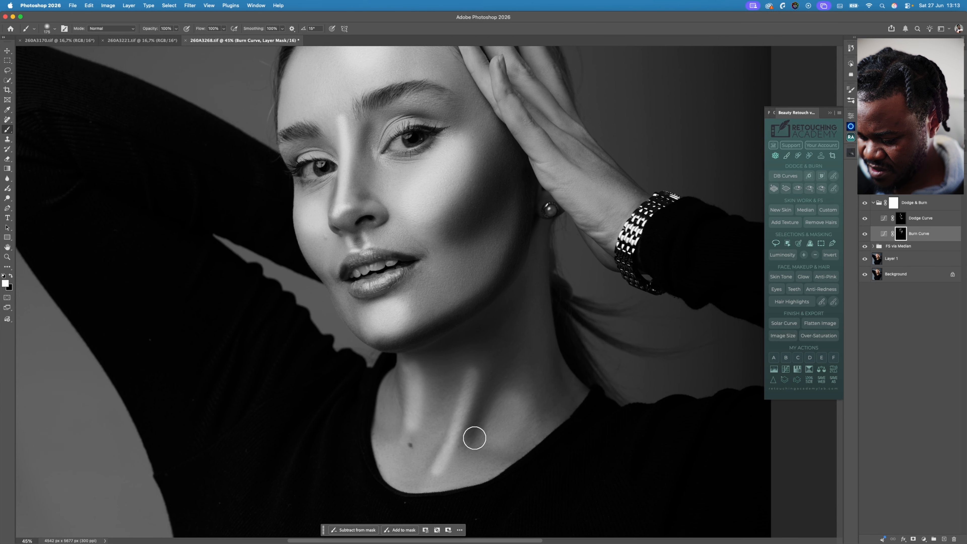
pyautogui.press(']')
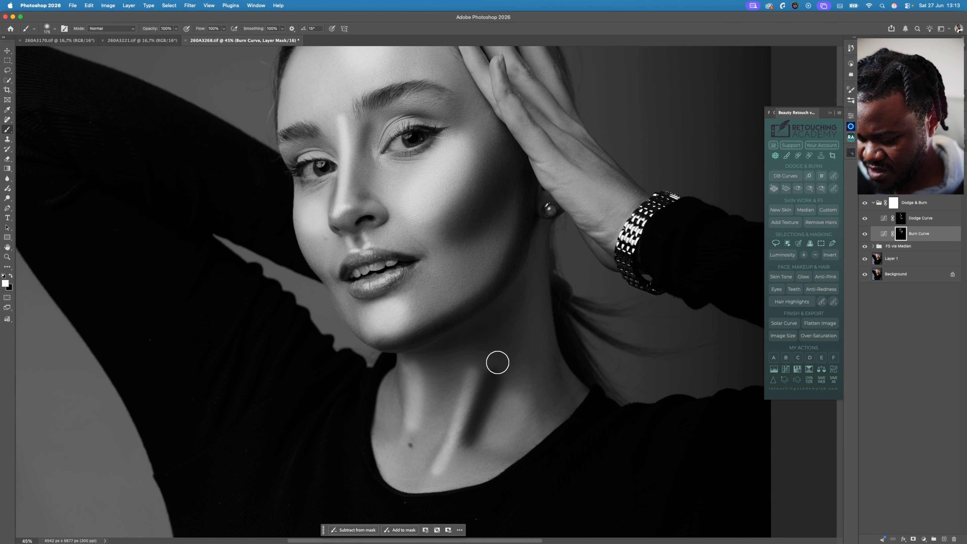
pyautogui.scroll(-2, 559, 375)
pyautogui.scroll(-2, 559, 376)
pyautogui.press('[')
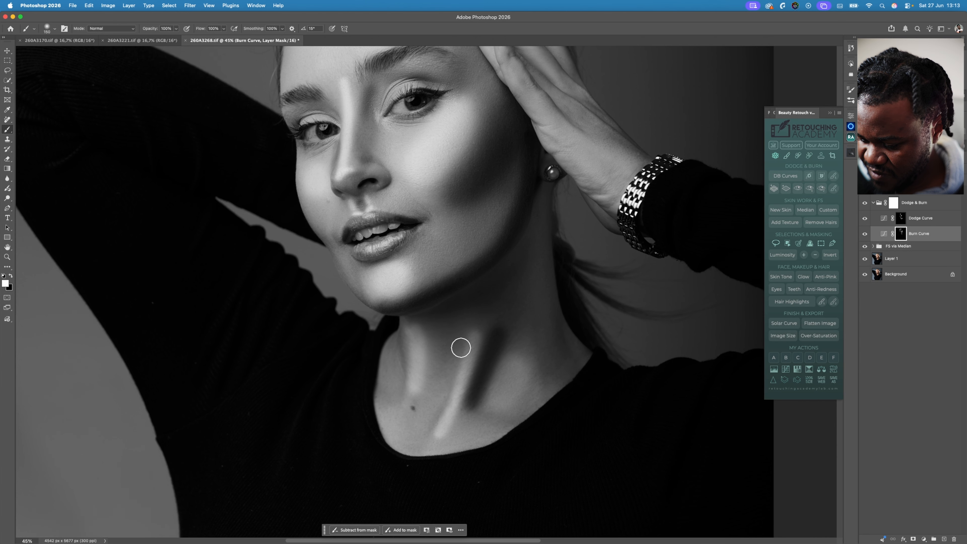
pyautogui.moveTo(455, 358); pyautogui.dragTo(427, 433)
pyautogui.moveTo(431, 329); pyautogui.dragTo(422, 398)
pyautogui.moveTo(396, 336); pyautogui.dragTo(395, 404)
# - Burn the shadowed side of the neck from the collar up toward the ear at brush size 250
pyautogui.press(']')
pyautogui.press(']')
pyautogui.press(']')
pyautogui.moveTo(552, 380); pyautogui.dragTo(529, 276)
pyautogui.moveTo(613, 176)
pyautogui.mouseDown()
pyautogui.moveTo(564, 307)
pyautogui.moveTo(567, 277)
pyautogui.moveTo(556, 284)
pyautogui.moveTo(541, 274)
pyautogui.mouseUp()
pyautogui.press('z')
pyautogui.scroll(-2, 553, 282)
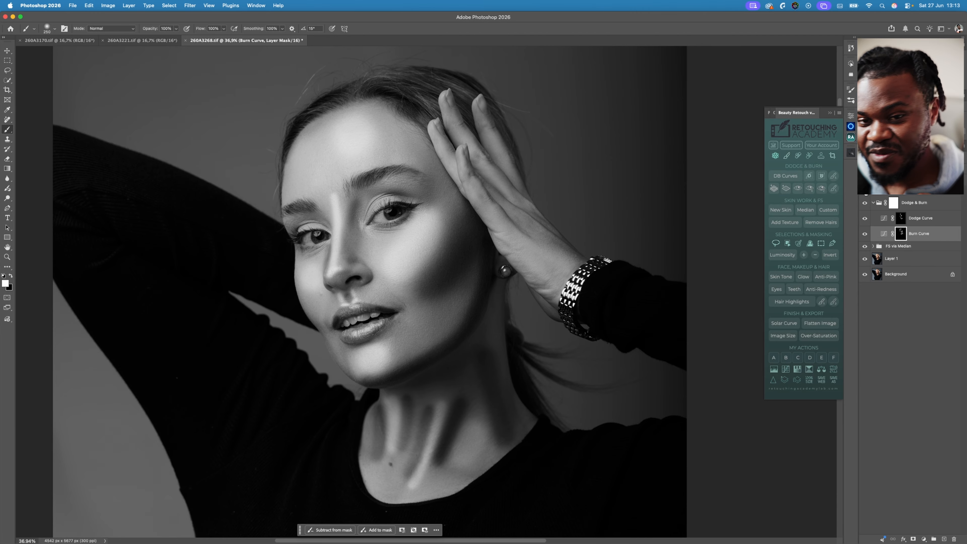
# - Hide and delete the Visual Aid - DELETE group, and collapse the Dodge & Burn group
pyautogui.click(865, 190)
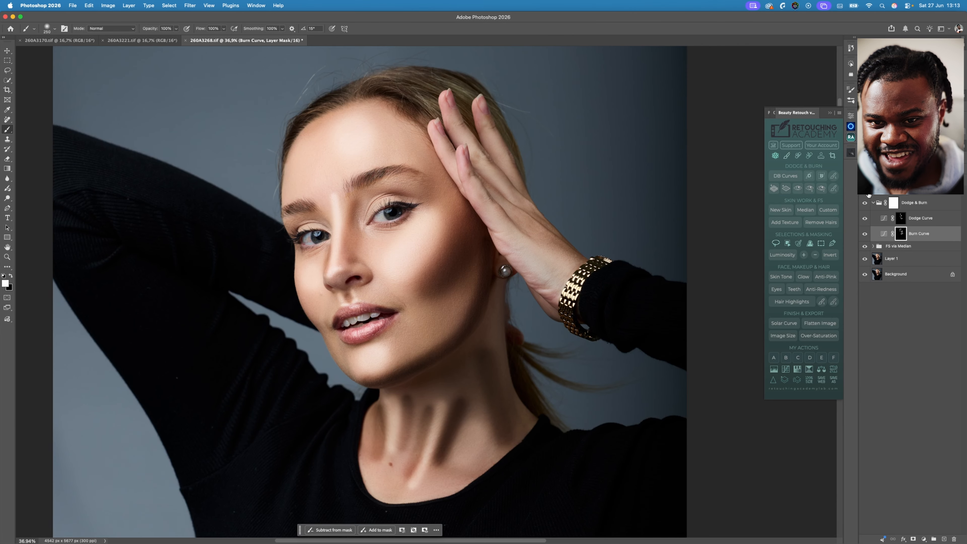
pyautogui.click(908, 195)
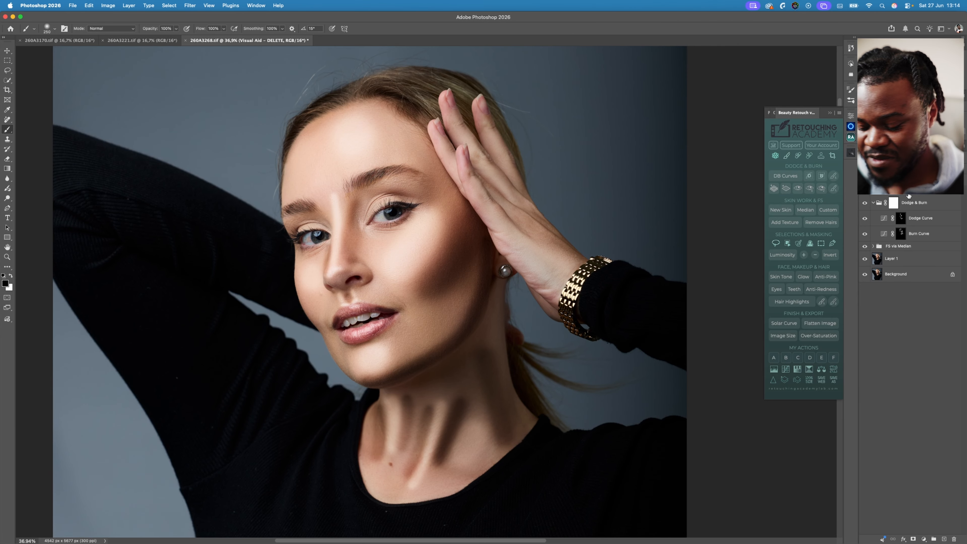
pyautogui.press('BackSpace')
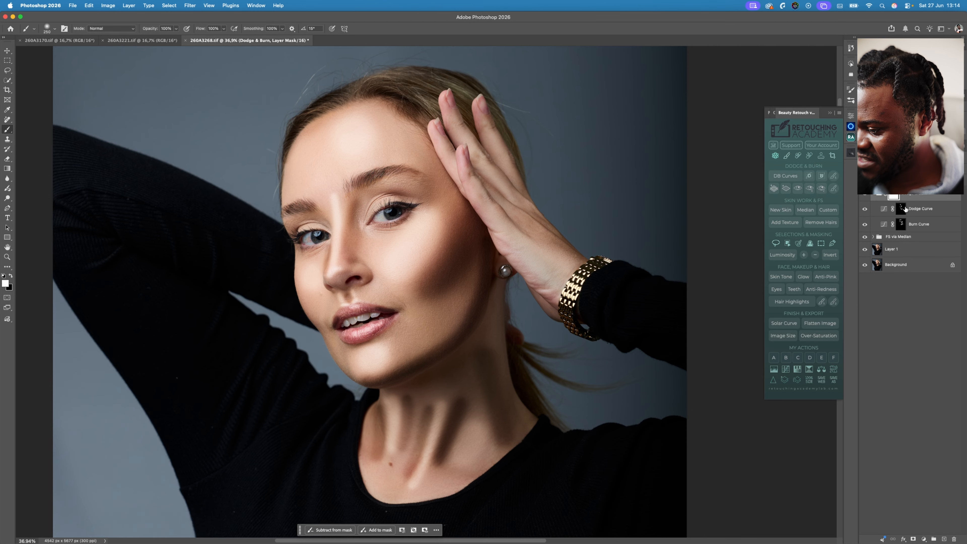
pyautogui.click(874, 196)
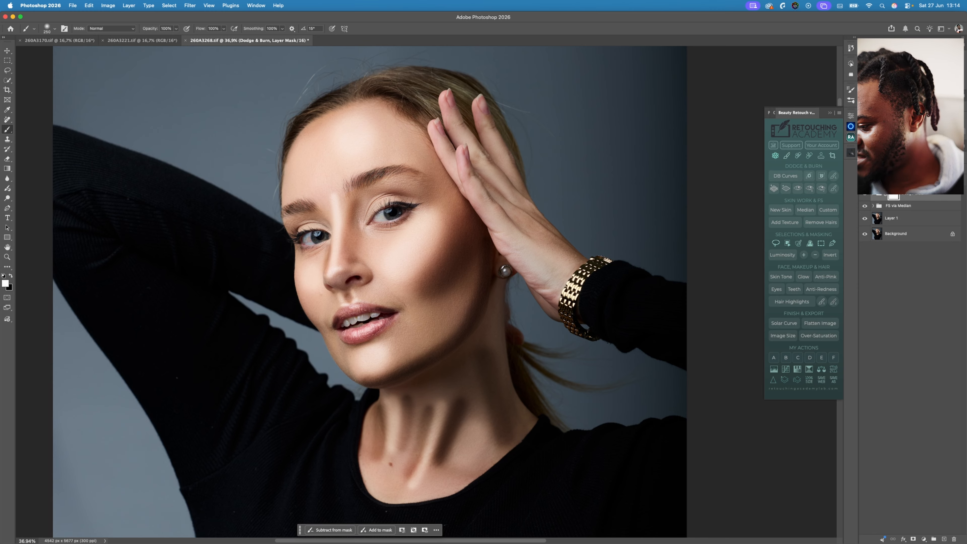
# - Toggle the Dodge & Burn group's visibility repeatedly to compare the portrait with and without the contouring
pyautogui.click(865, 195)
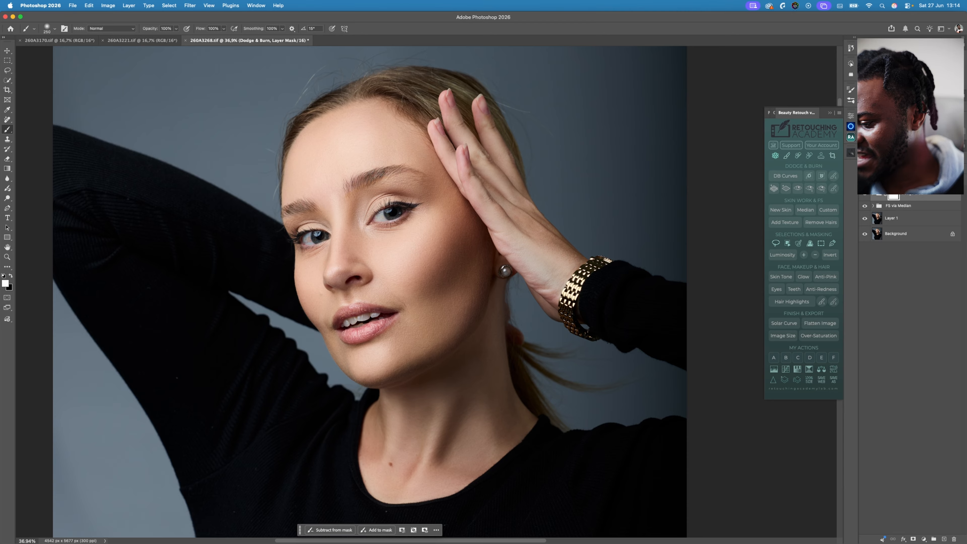
pyautogui.click(865, 196)
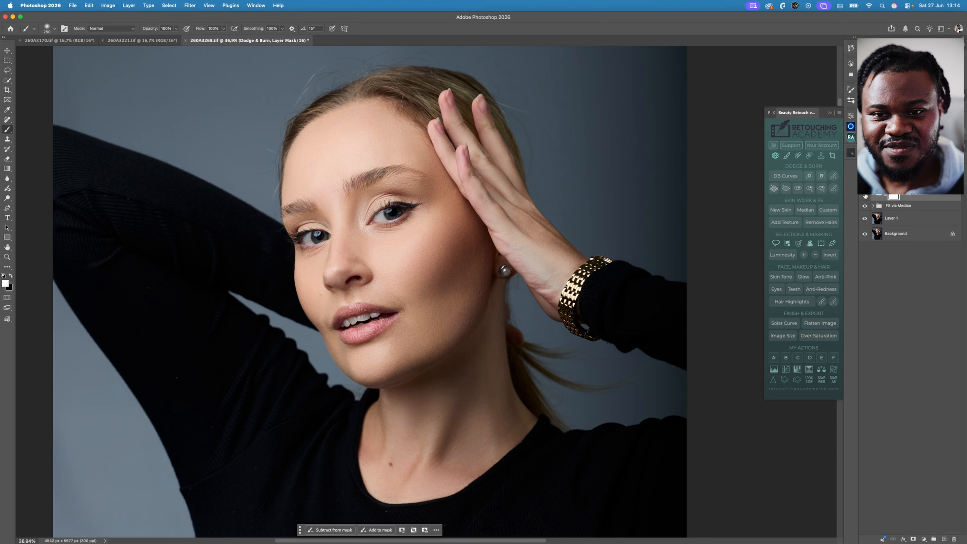
pyautogui.click(866, 196)
pyautogui.click(863, 196)
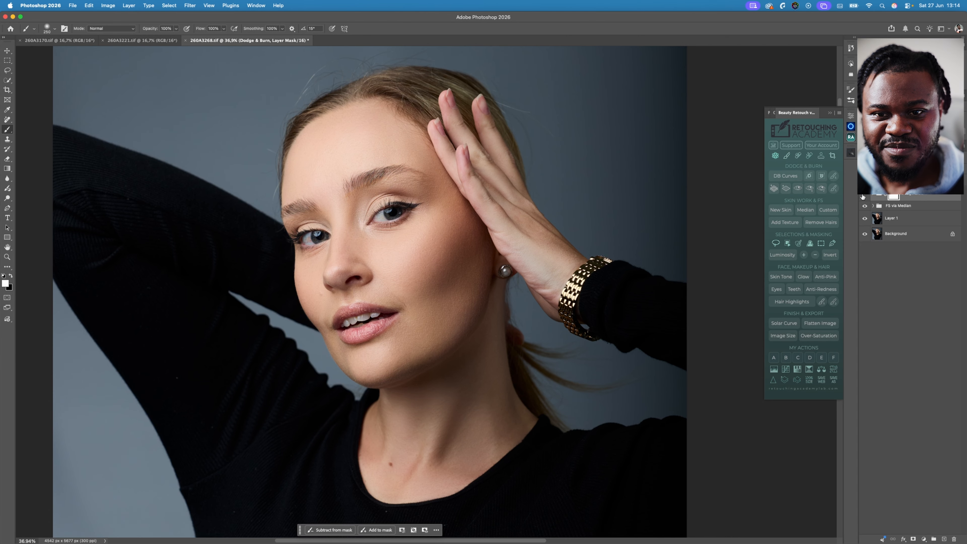
pyautogui.click(863, 197)
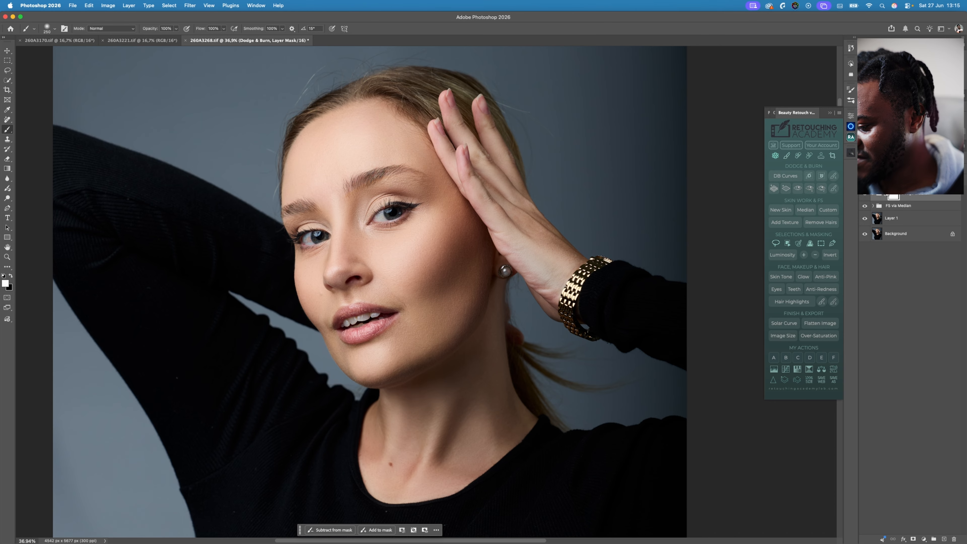
pyautogui.click(860, 197)
pyautogui.hscroll(-2, 860, 197)
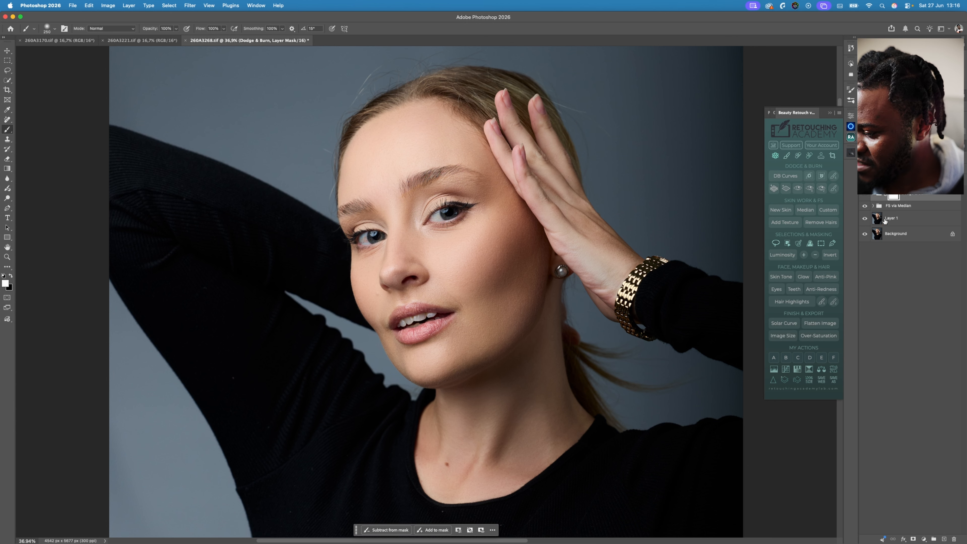
# - Stamp the visible image onto a new layer above the FS via Median group and open that layer in the Camera Raw filter
pyautogui.click(904, 206)
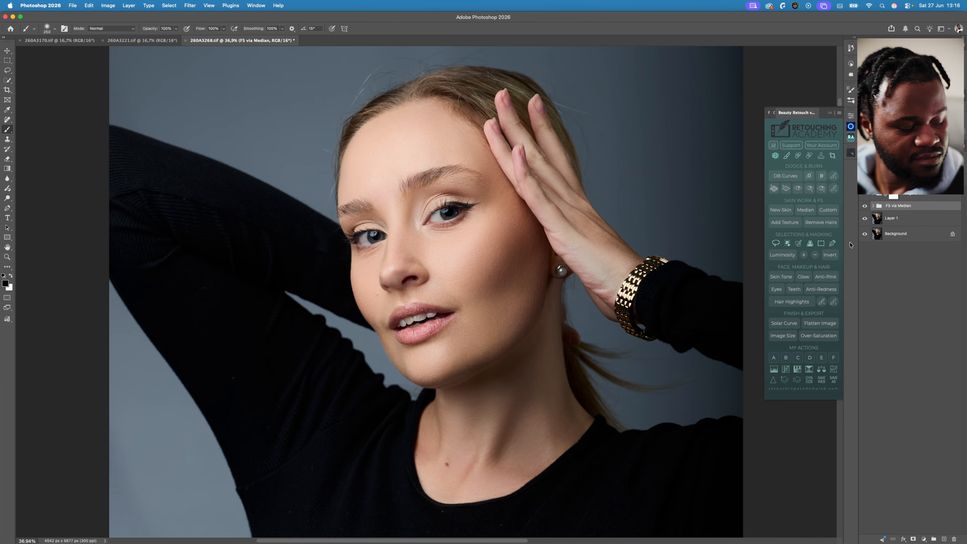
pyautogui.press('super+alt+shift+e')
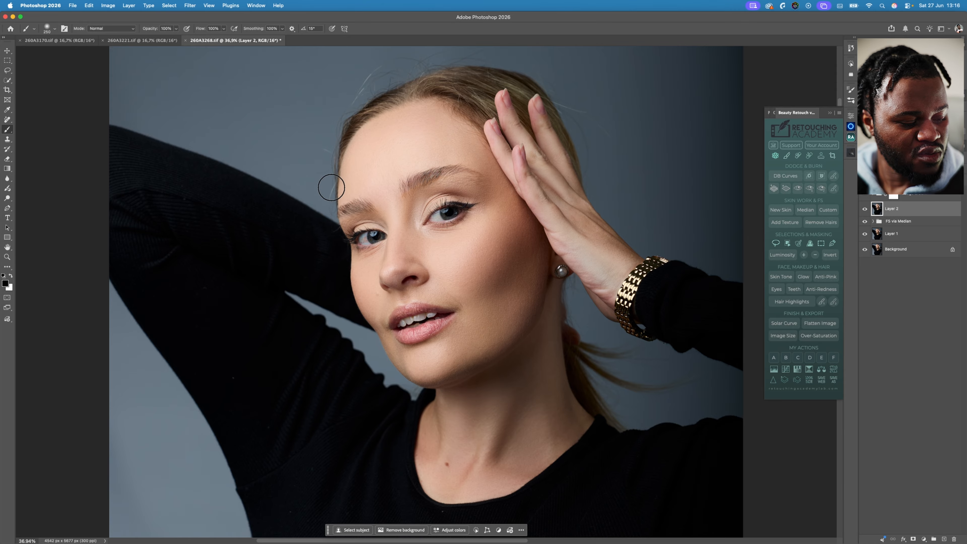
pyautogui.press('super+shift+x')
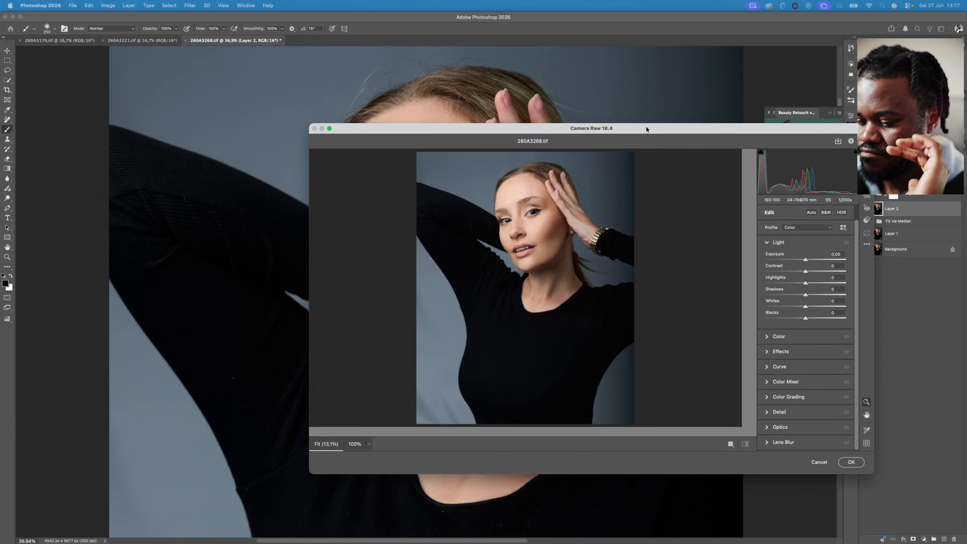
pyautogui.moveTo(647, 127); pyautogui.dragTo(420, 84)
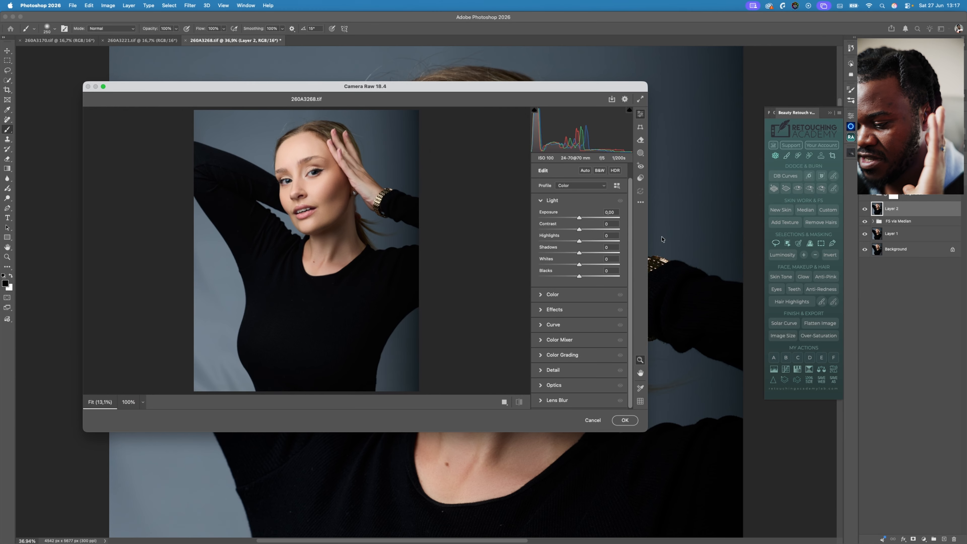
# - Show the Camera Raw presets and examine the face and the whole portrait in the preview
pyautogui.scroll(3, 312, 206)
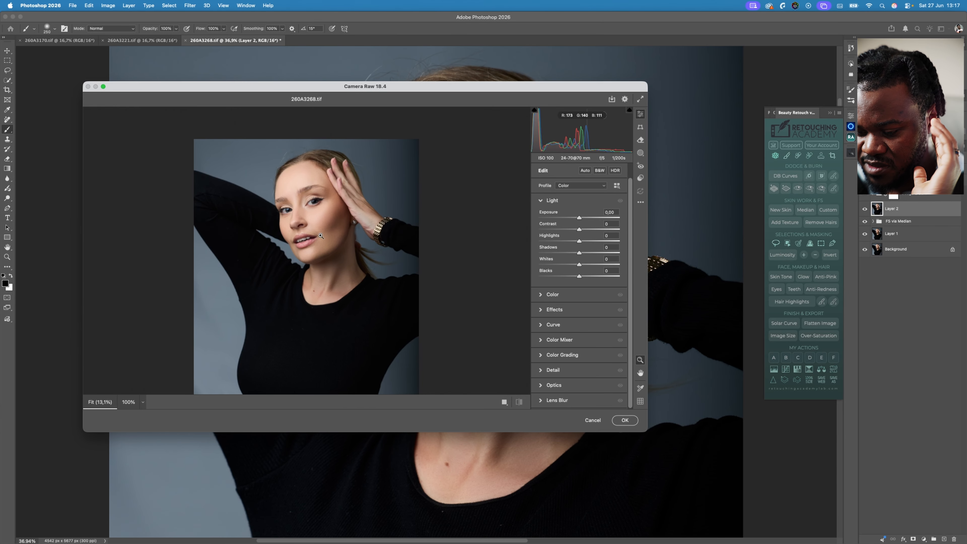
pyautogui.scroll(10, 312, 205)
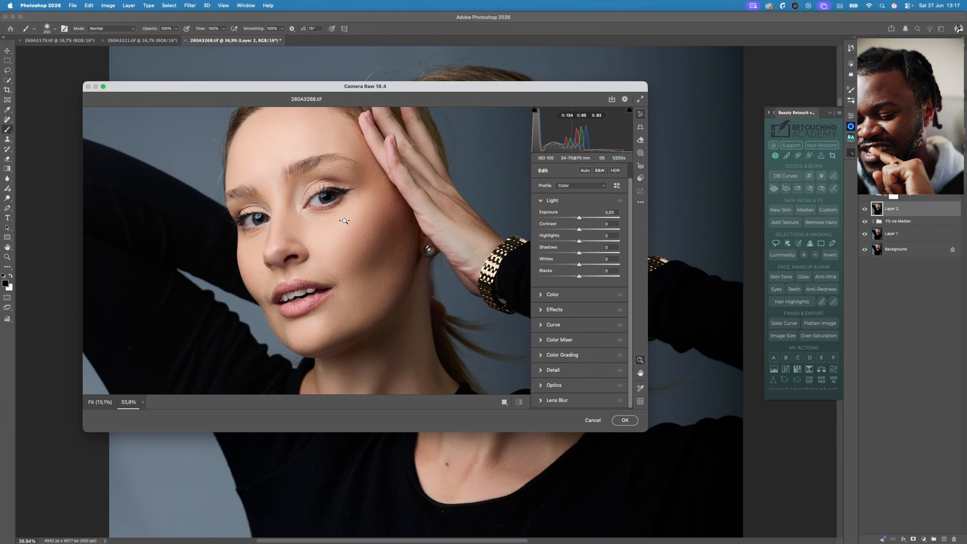
pyautogui.scroll(3, 346, 223)
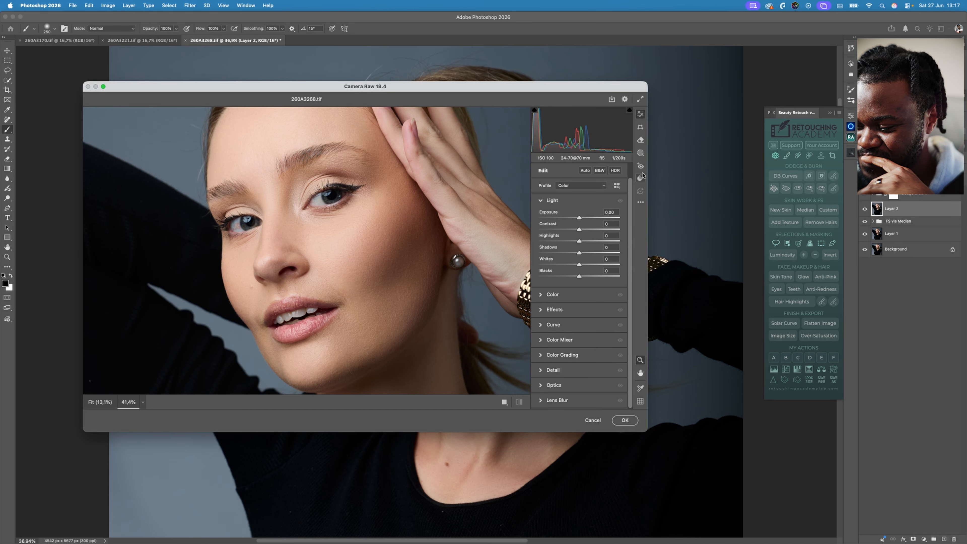
pyautogui.click(641, 178)
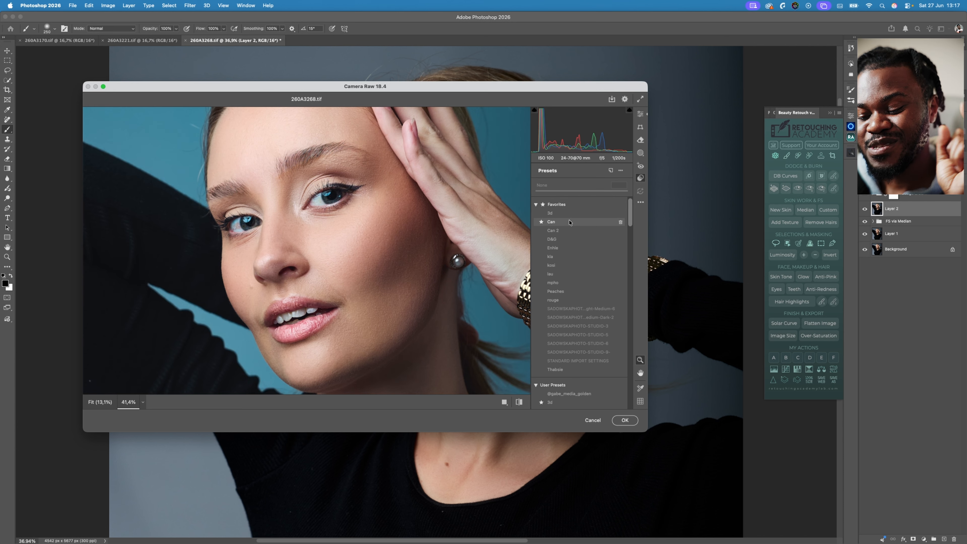
pyautogui.click(363, 234)
pyautogui.click(329, 167)
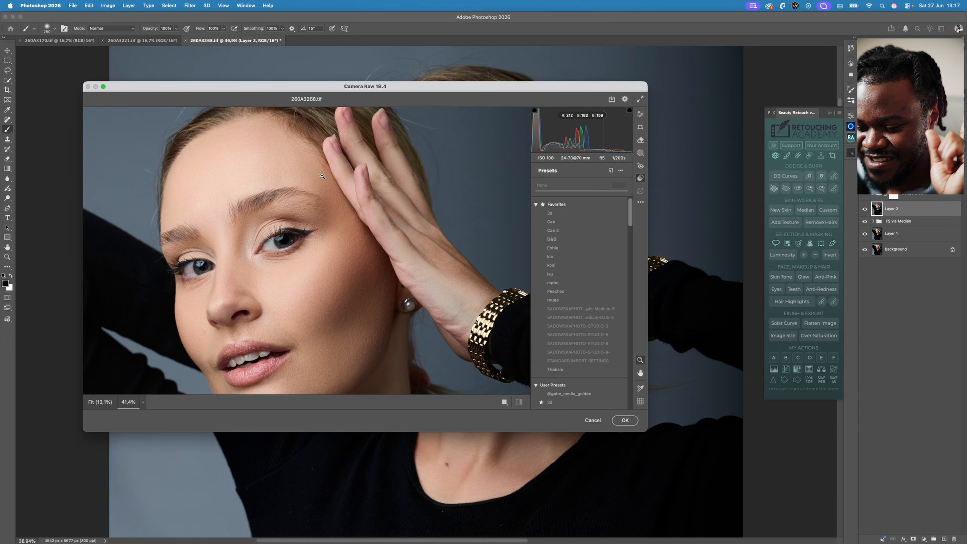
pyautogui.scroll(-1, 324, 216)
pyautogui.scroll(-1, 325, 216)
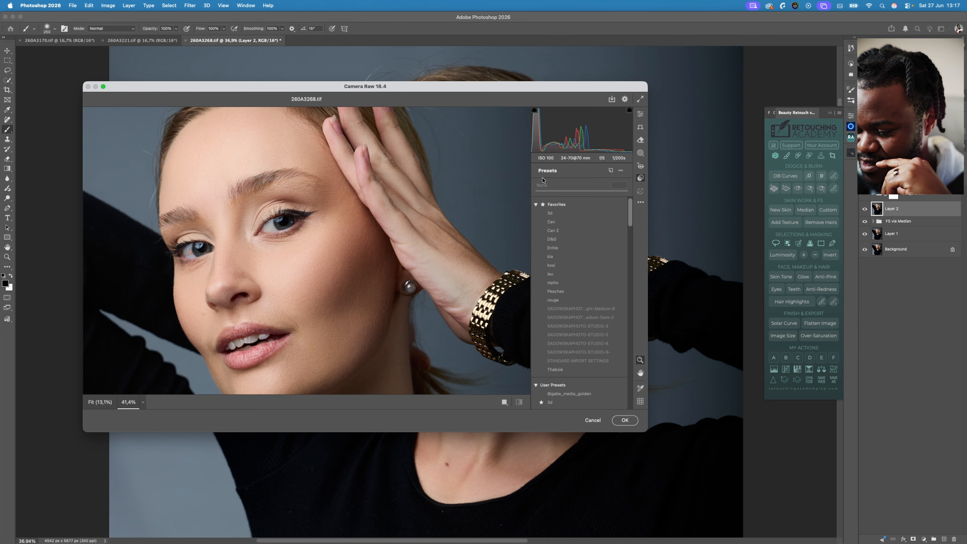
pyautogui.click(365, 240)
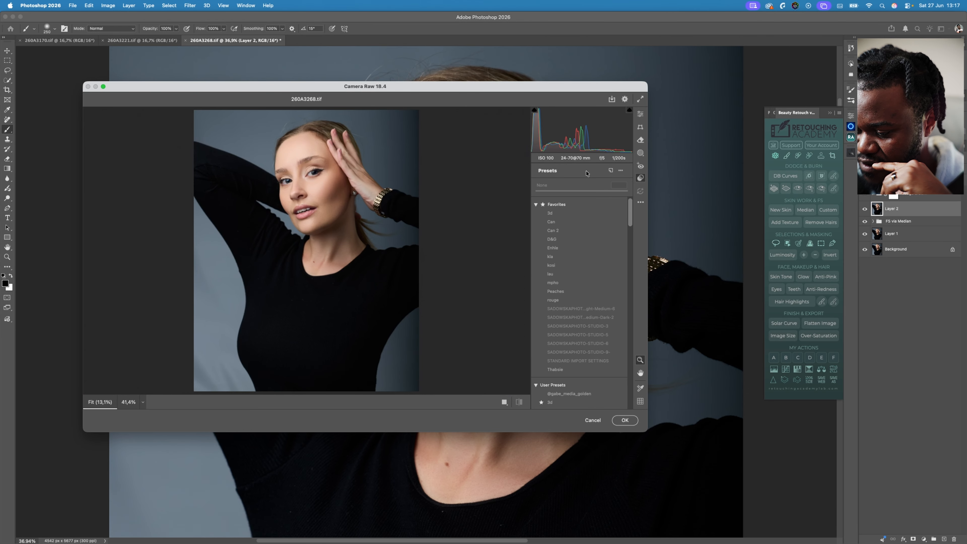
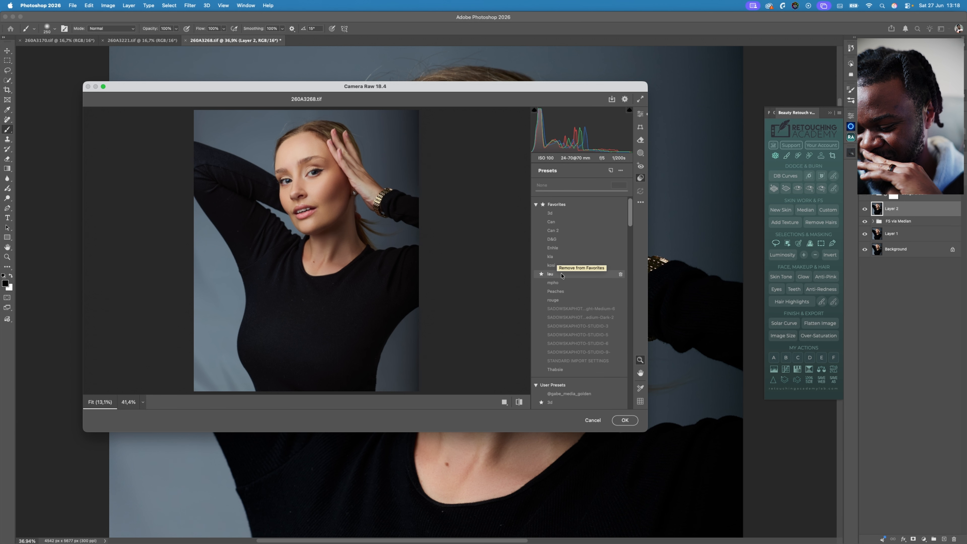
# - Apply the favourite preset leu in Camera Raw with Blacks set to +50, and commit the filter to Layer 2
pyautogui.click(561, 275)
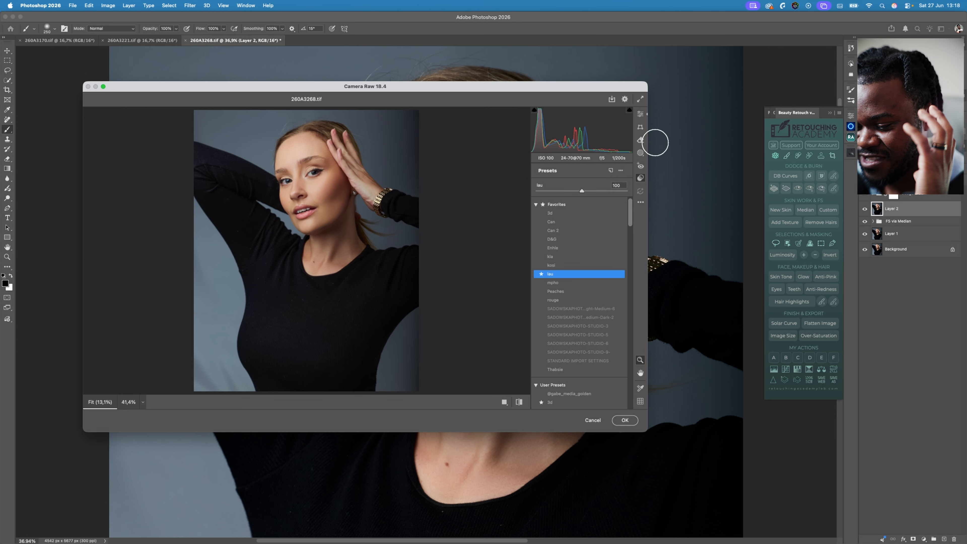
pyautogui.click(641, 114)
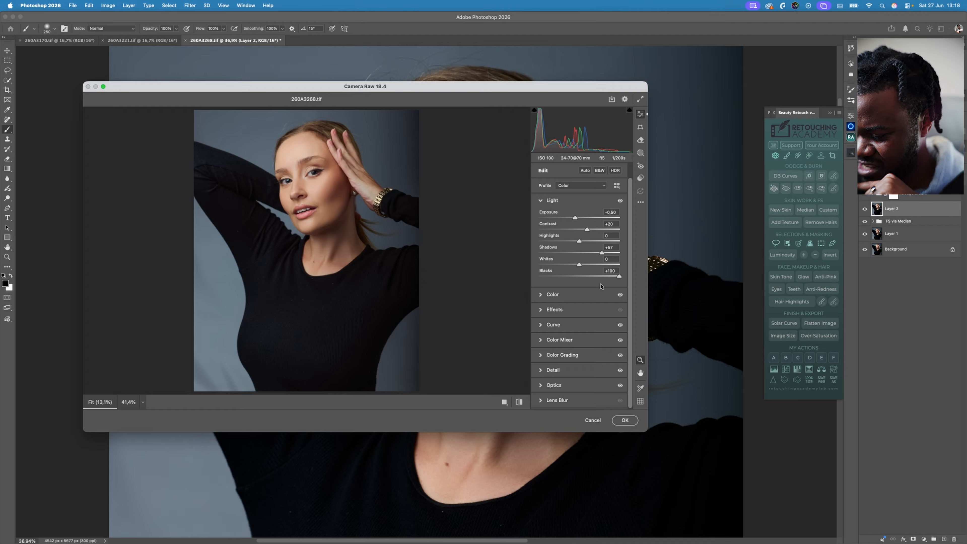
pyautogui.click(581, 276)
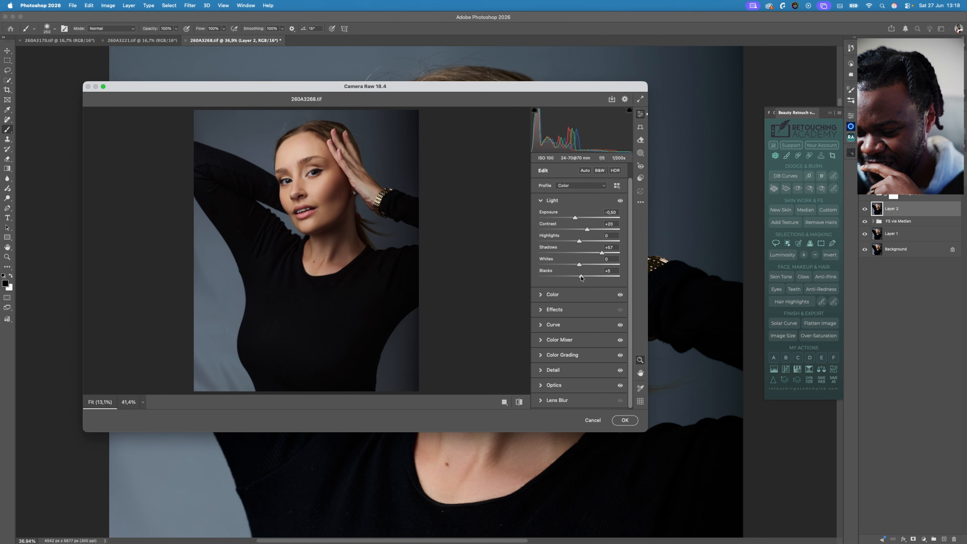
pyautogui.moveTo(582, 278); pyautogui.dragTo(600, 278)
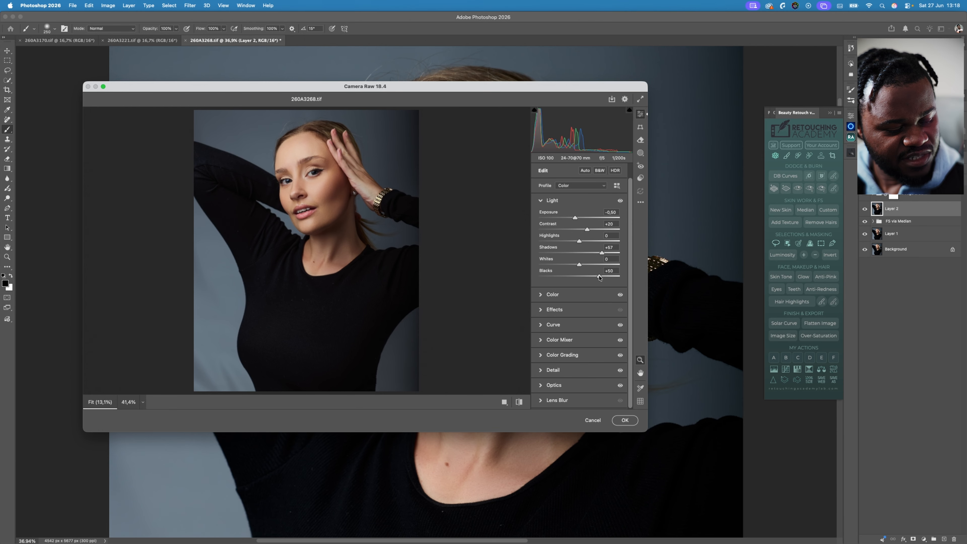
pyautogui.press('super+z')
pyautogui.press('super+shift+z')
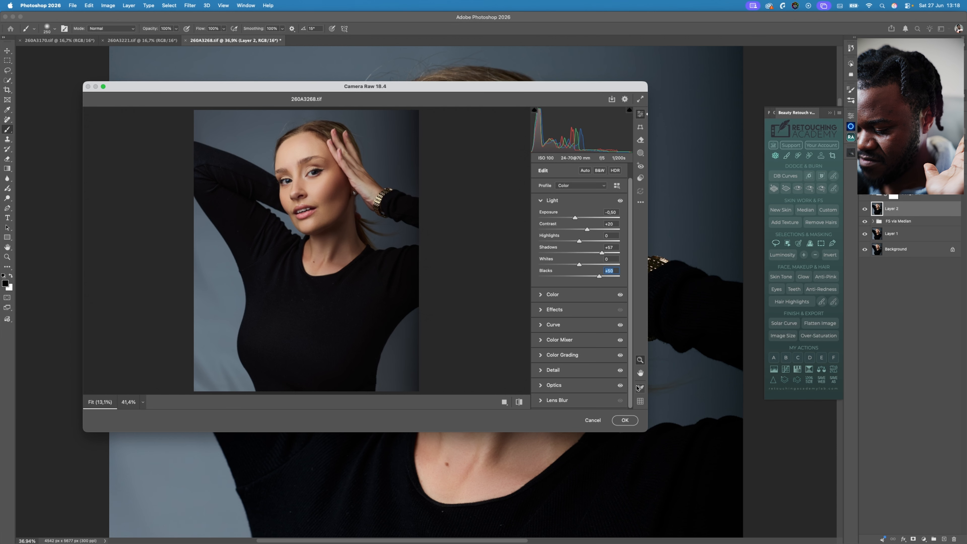
pyautogui.click(624, 420)
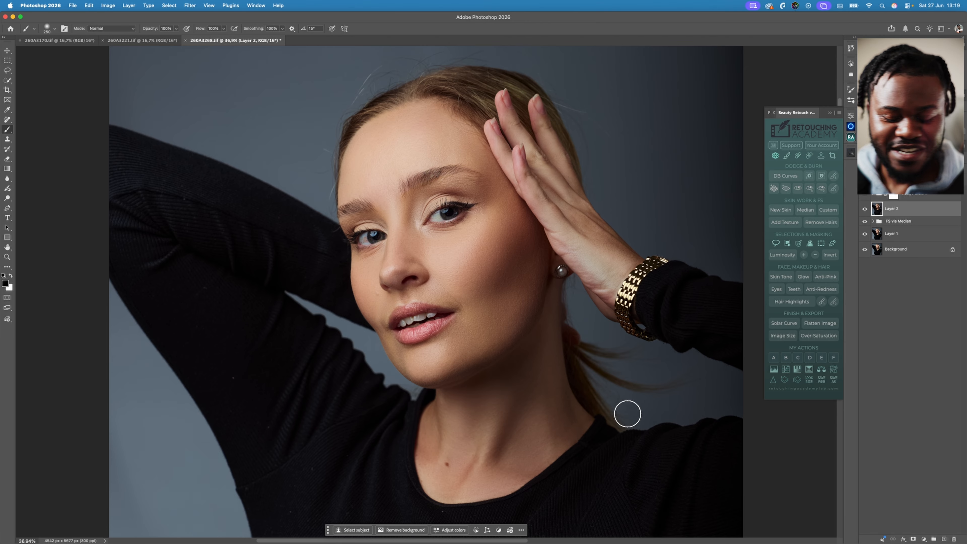
# - Duplicate Layer 2 and apply the Camera Raw filter with the kosi preset at 100 to the copy
pyautogui.press('super+j')
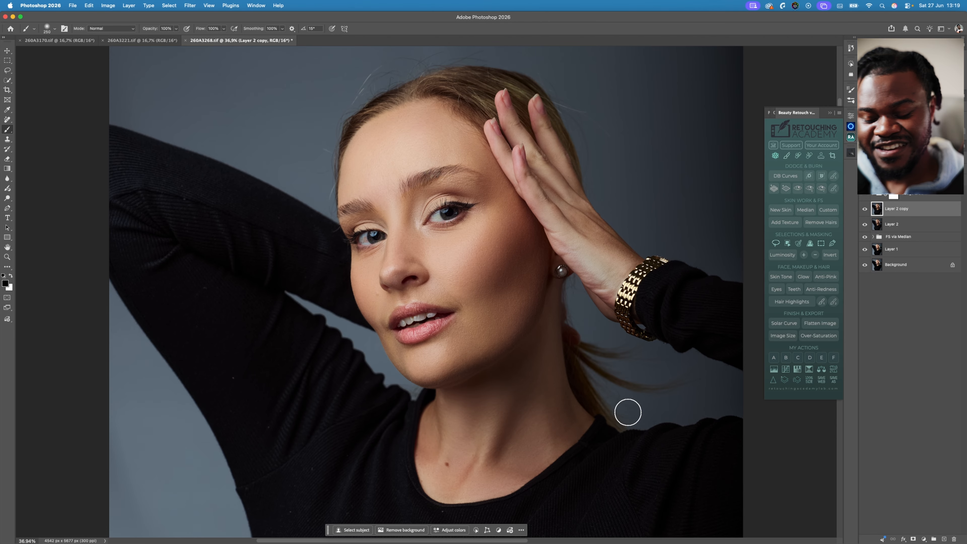
pyautogui.press('shift+super+a')
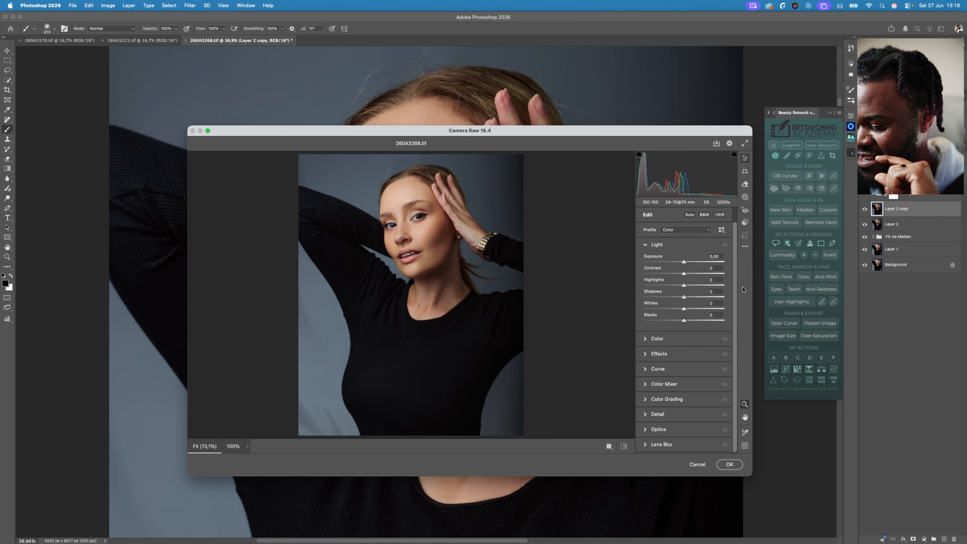
pyautogui.click(746, 223)
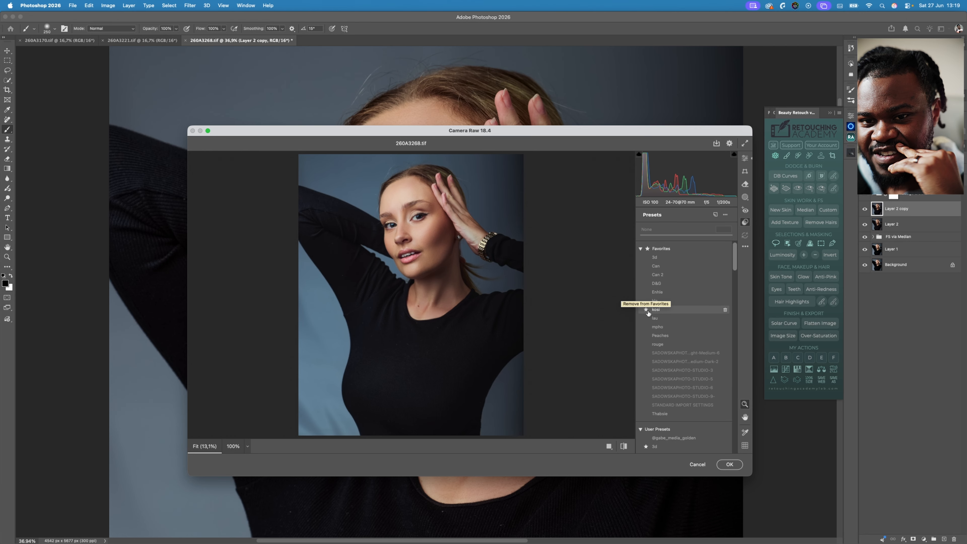
pyautogui.click(674, 310)
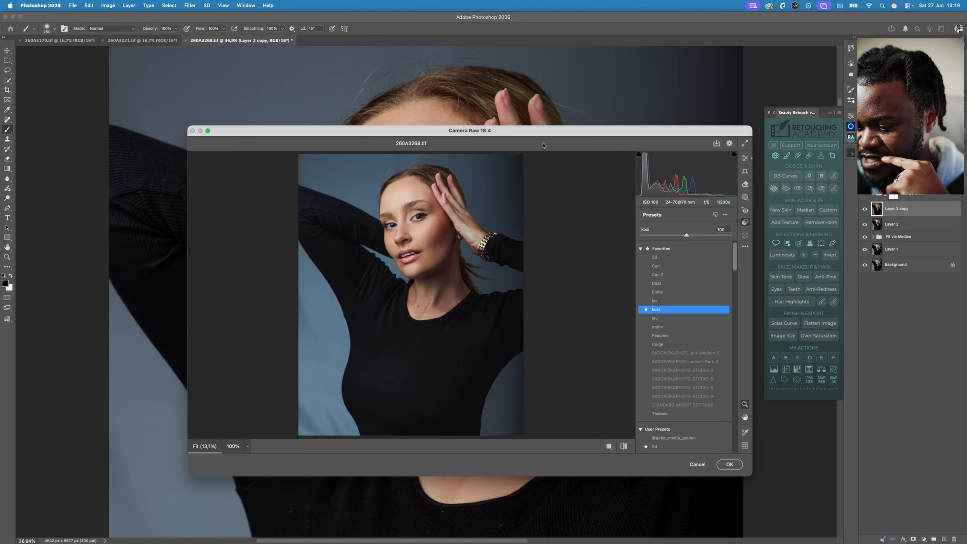
pyautogui.press('Return')
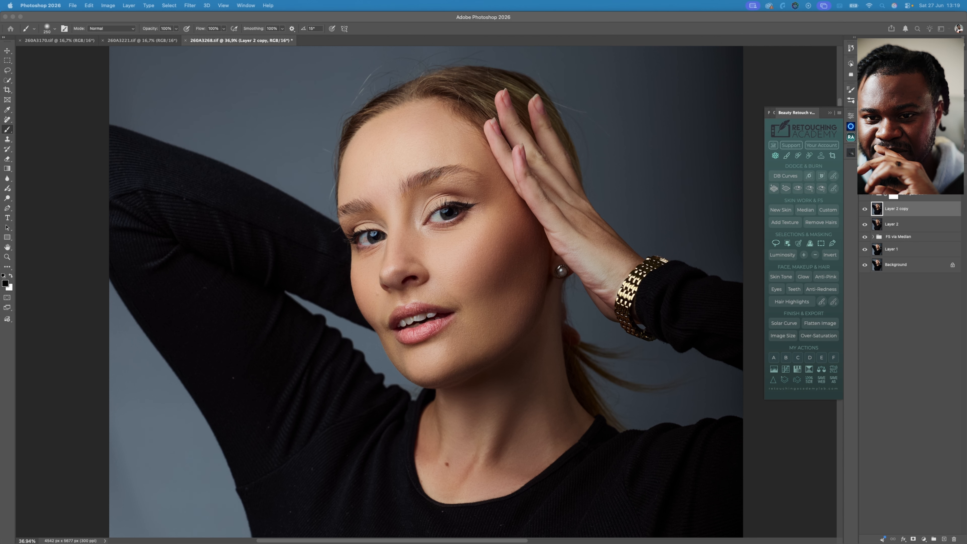
pyautogui.press('super+shift+a')
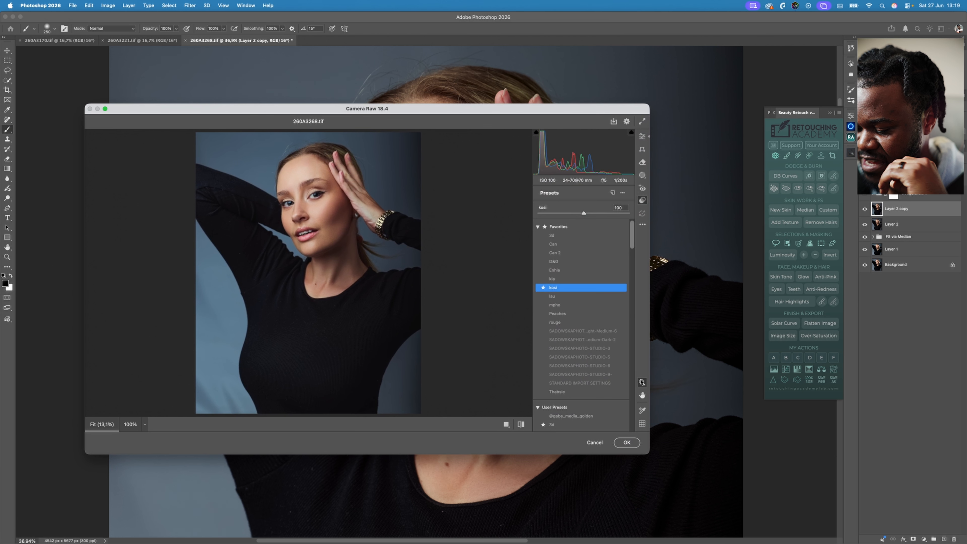
pyautogui.click(635, 444)
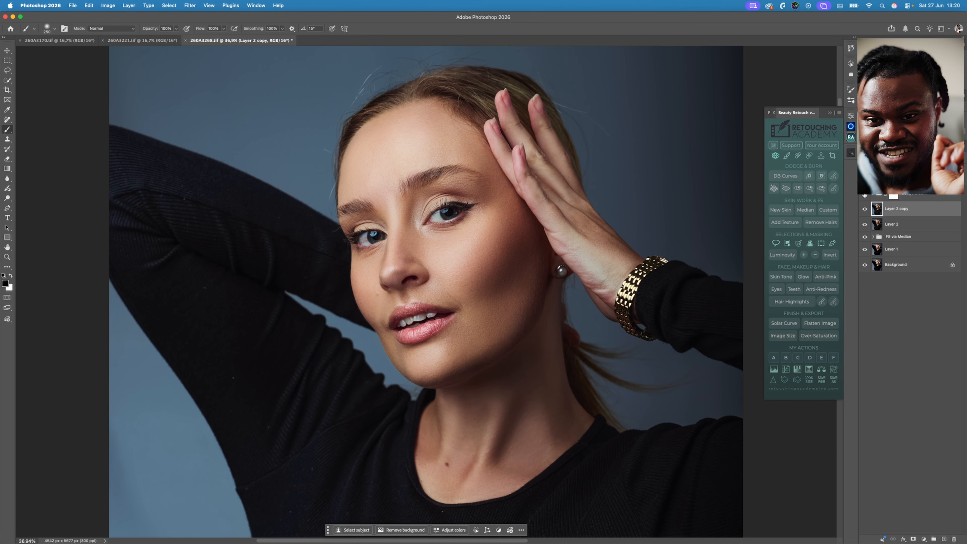
# - Stamp the visible image onto a new layer above the Dodge & Burn group and locate the NBP Sharpen Subject action
pyautogui.click(920, 196)
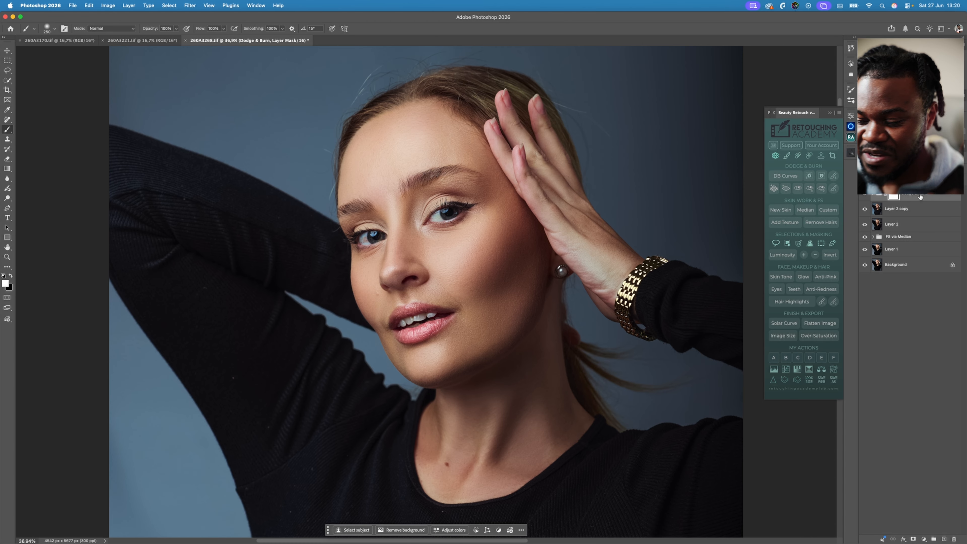
pyautogui.press('super+alt+shift+n')
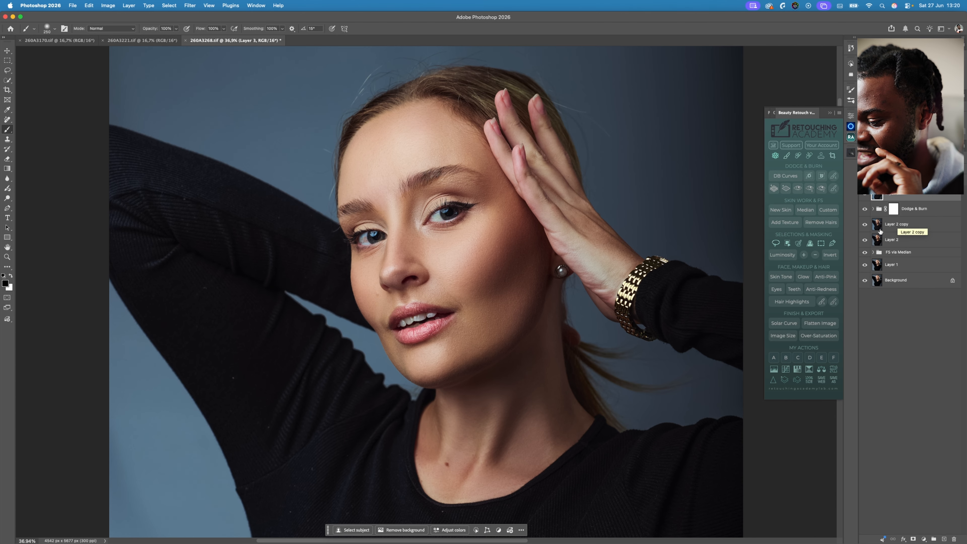
pyautogui.click(851, 64)
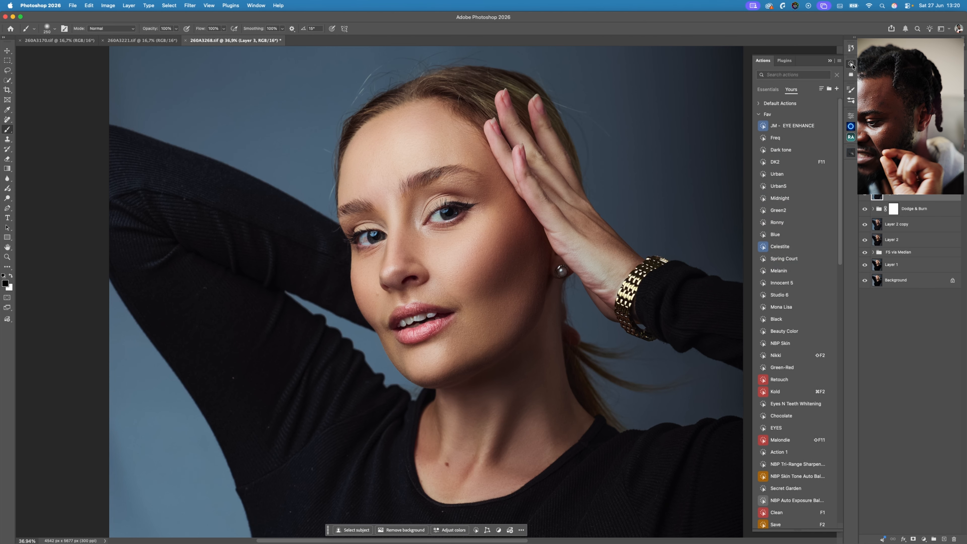
pyautogui.scroll(-10, 797, 298)
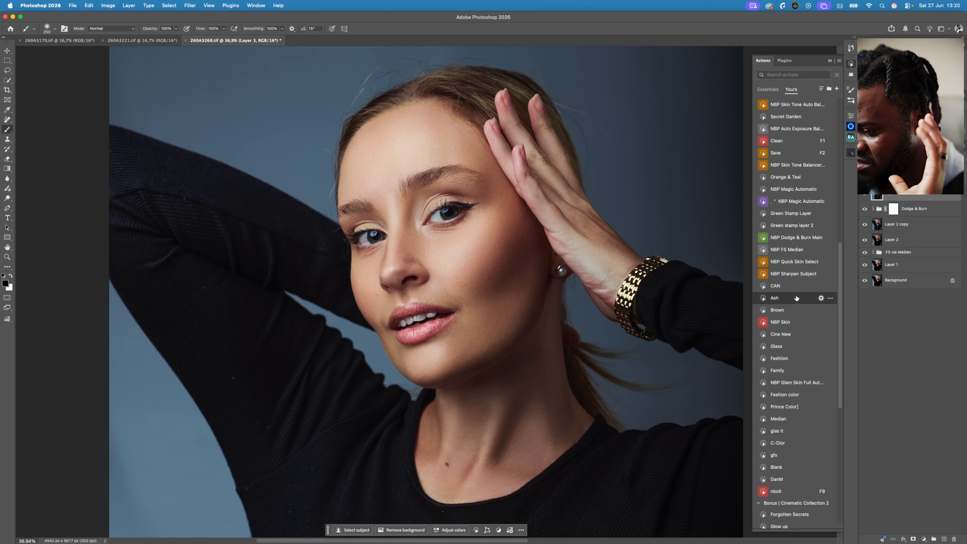
pyautogui.scroll(9, 797, 298)
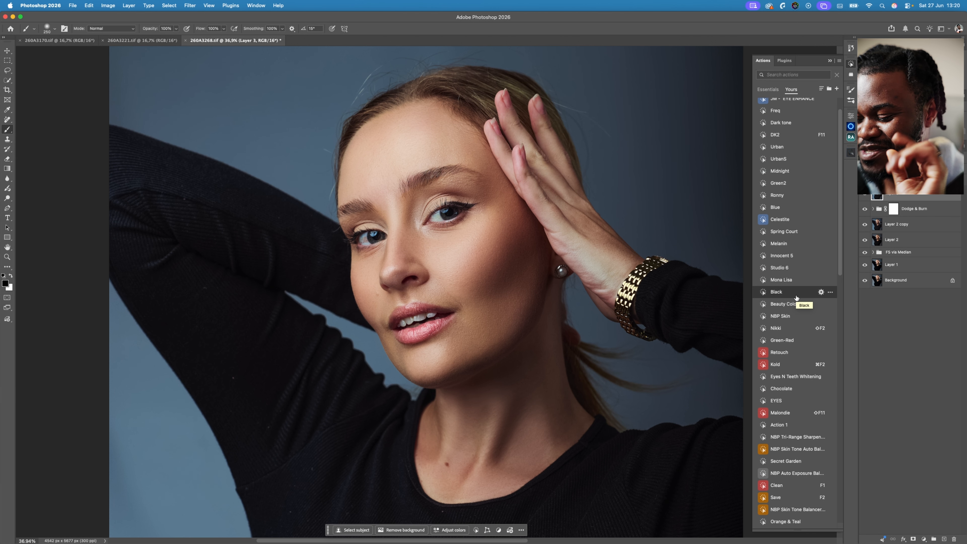
pyautogui.scroll(3, 797, 298)
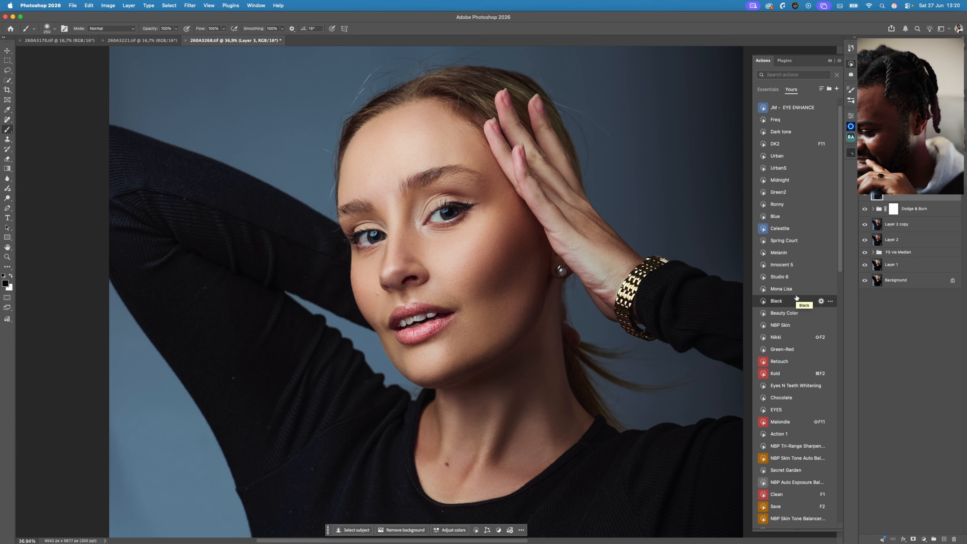
pyautogui.scroll(-3, 797, 298)
pyautogui.scroll(-3, 797, 298)
pyautogui.scroll(5, 799, 320)
pyautogui.scroll(-10, 799, 320)
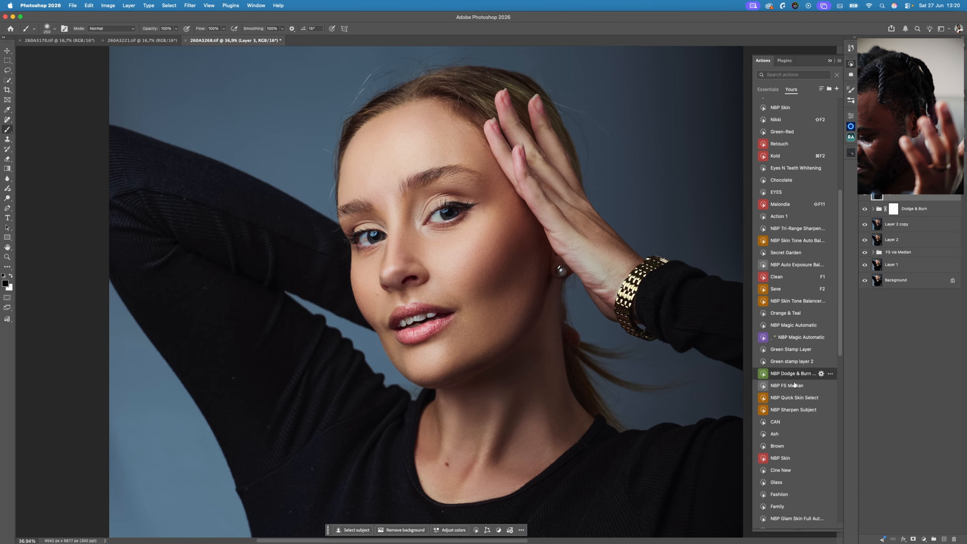
# - Try the NBP Sharpen Subject action on the stamped layer with a High Pass radius of 2.0 pixels
pyautogui.click(797, 410)
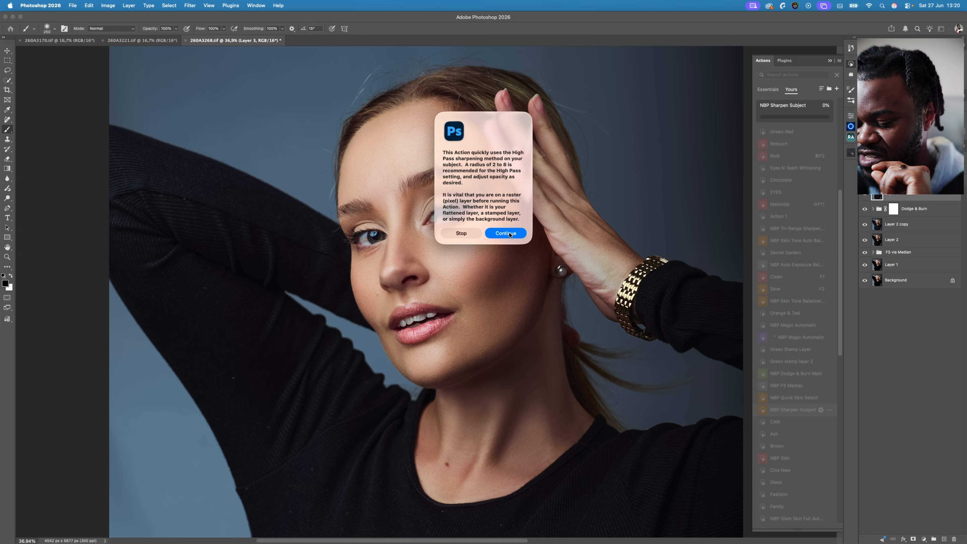
pyautogui.click(506, 233)
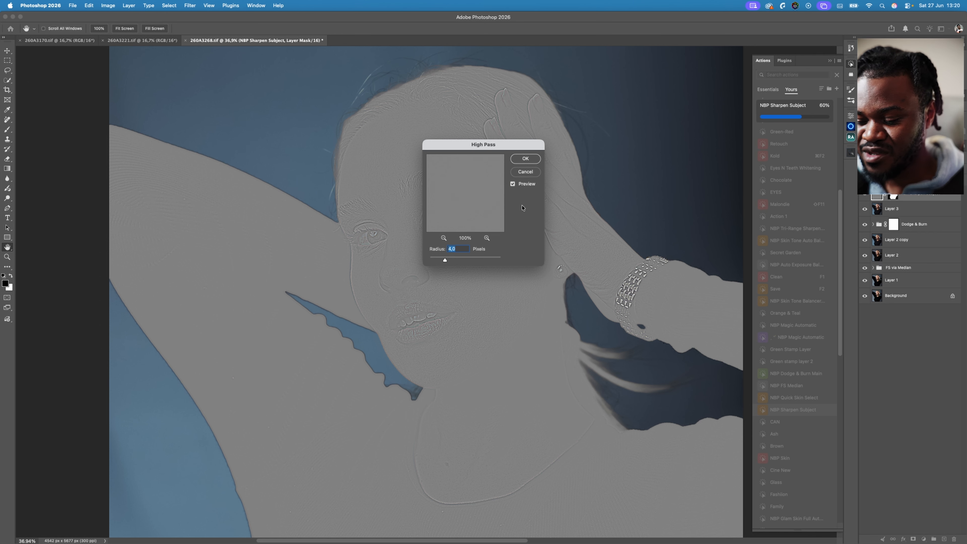
pyautogui.moveTo(443, 260); pyautogui.dragTo(437, 261)
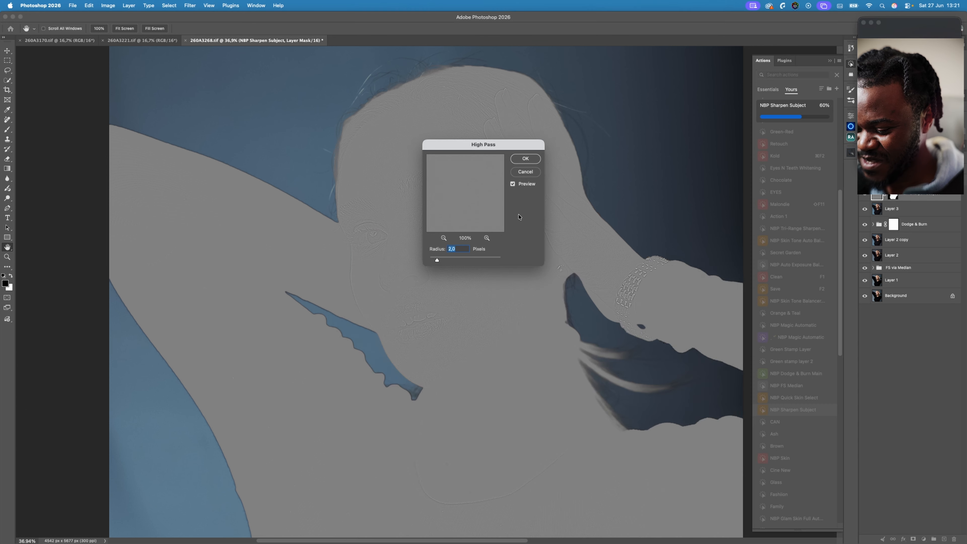
pyautogui.click(519, 218)
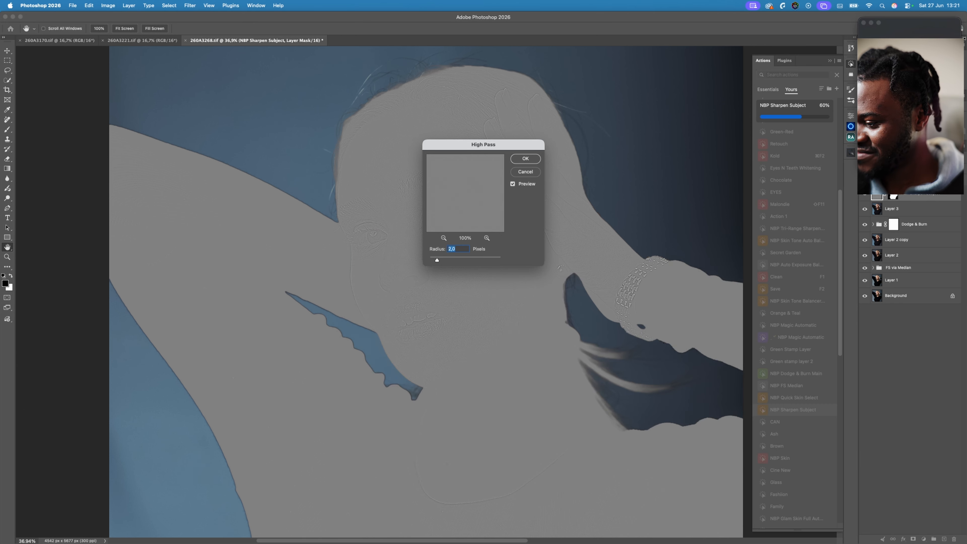
pyautogui.click(888, 164)
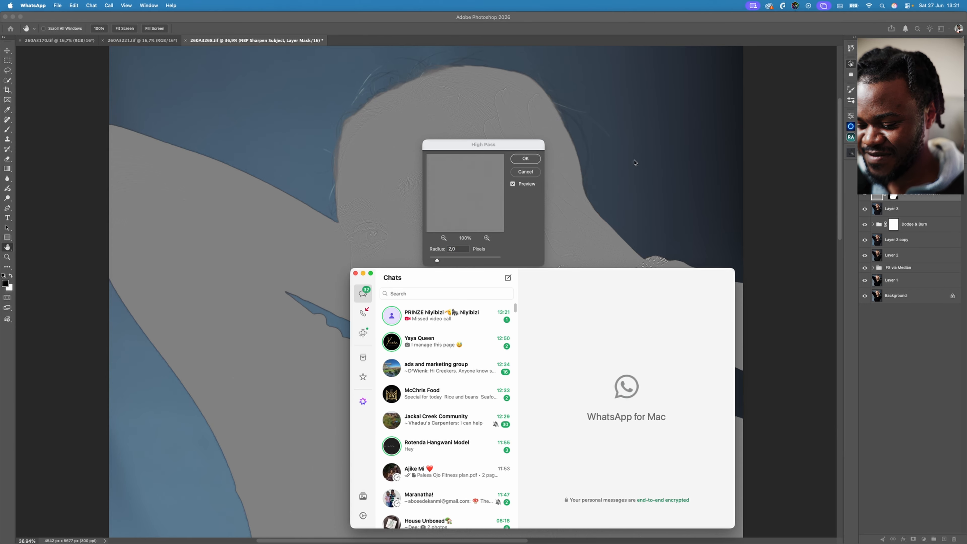
pyautogui.click(519, 217)
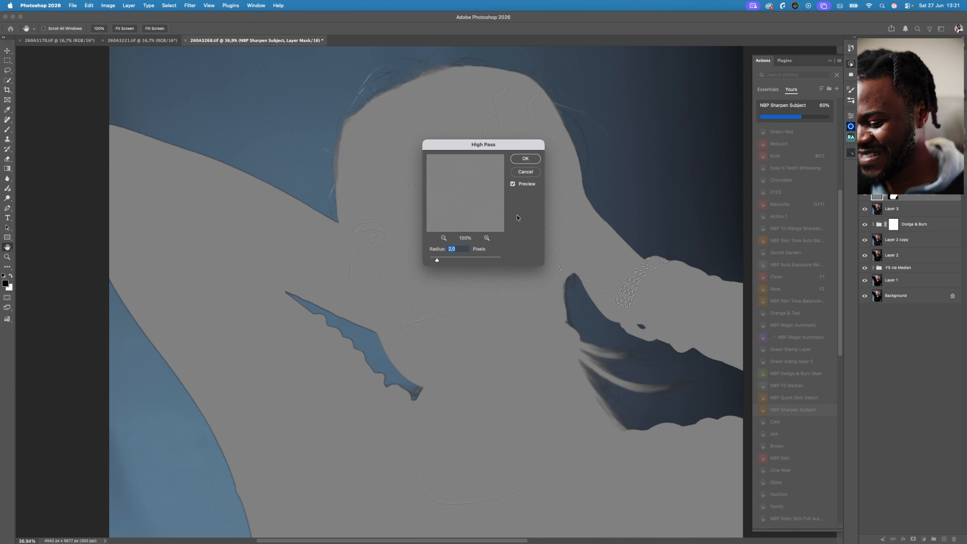
pyautogui.click(528, 159)
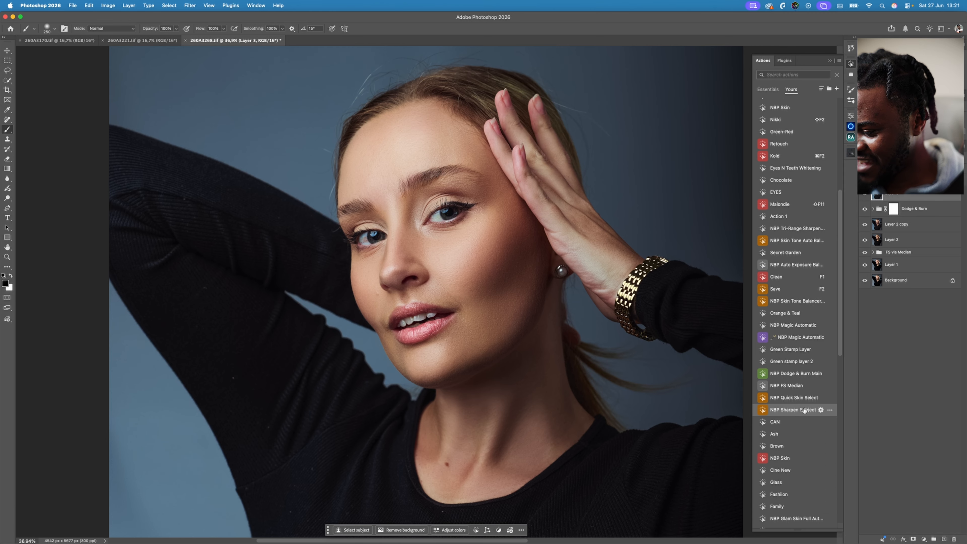
# - Run the NBP Sharpen Subject action on the stamped layer with a High Pass radius of 1.0 pixel
pyautogui.click(792, 409)
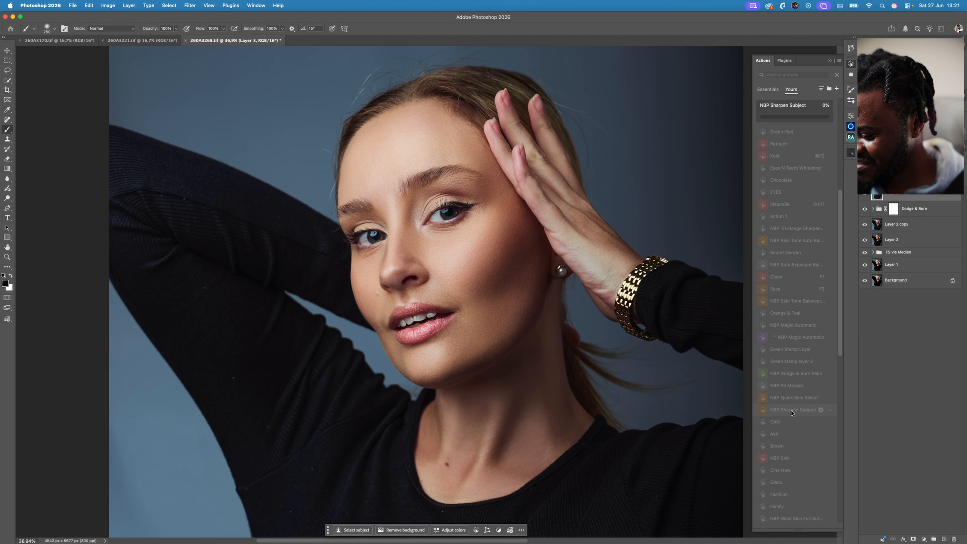
pyautogui.click(501, 234)
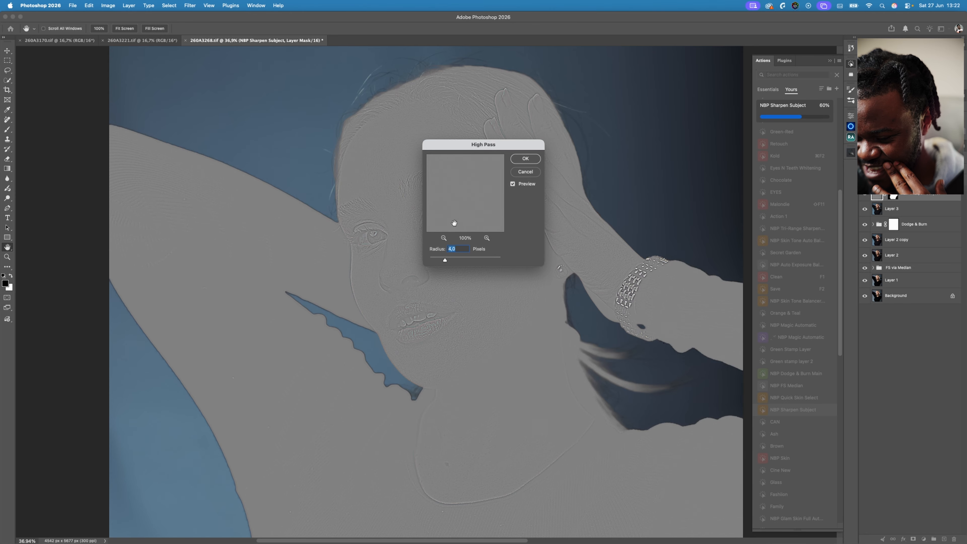
pyautogui.moveTo(443, 261); pyautogui.dragTo(433, 261)
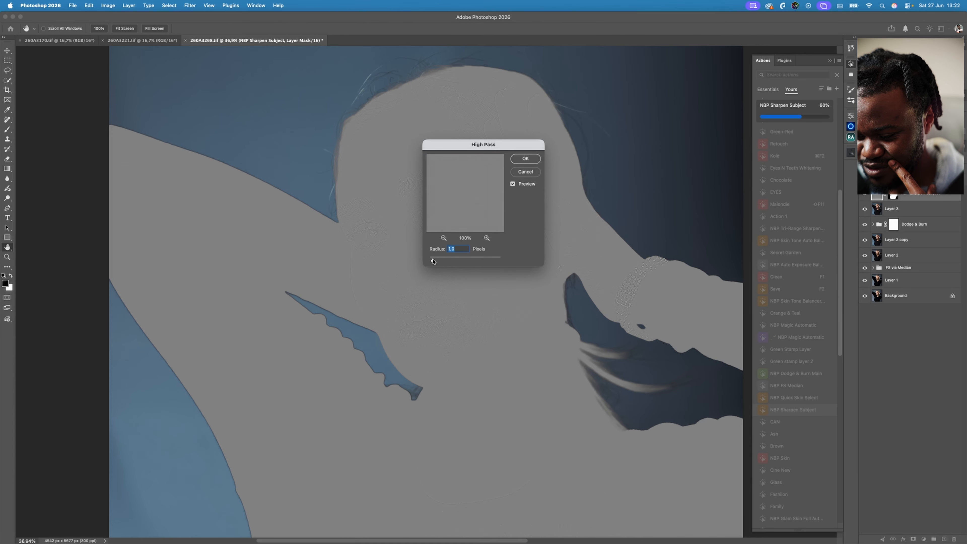
pyautogui.click(524, 159)
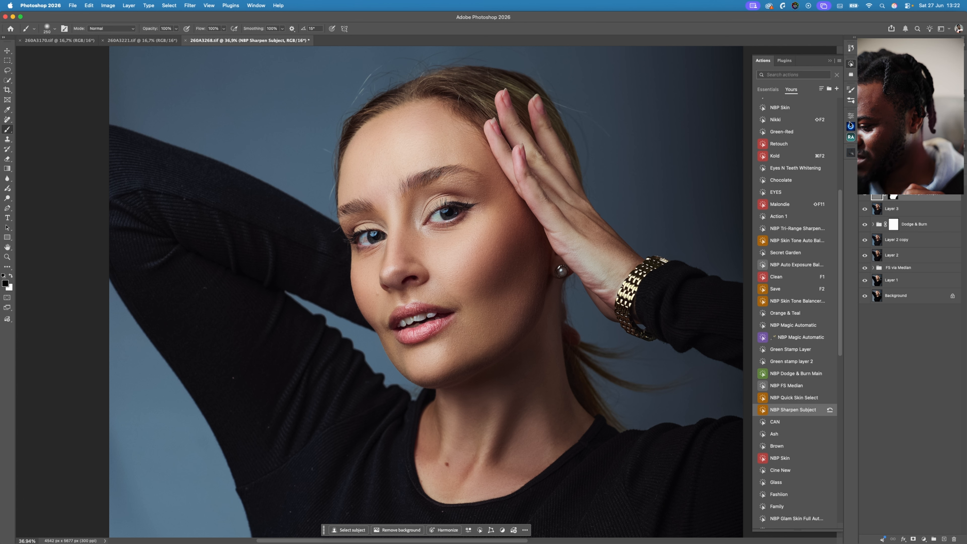
# - Show only Layer 3 and run the Beauty Retouch Eyes action to add eye enhancement layers above the sharpening layer
pyautogui.click(851, 138)
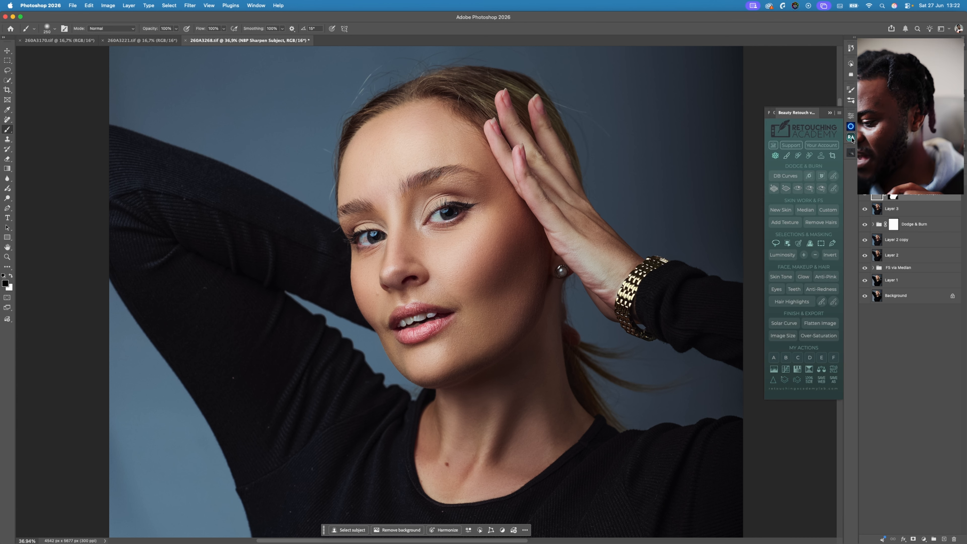
pyautogui.click(889, 209)
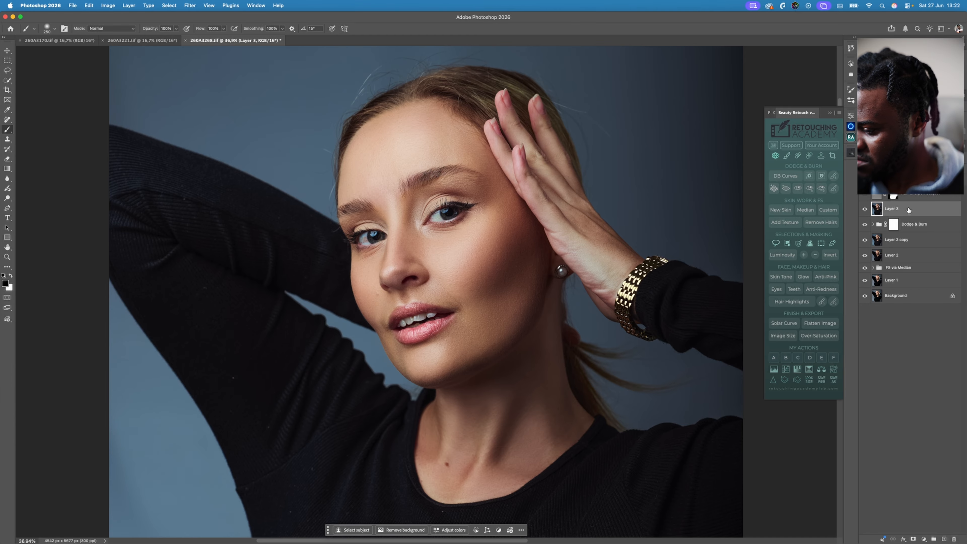
pyautogui.press('super+0')
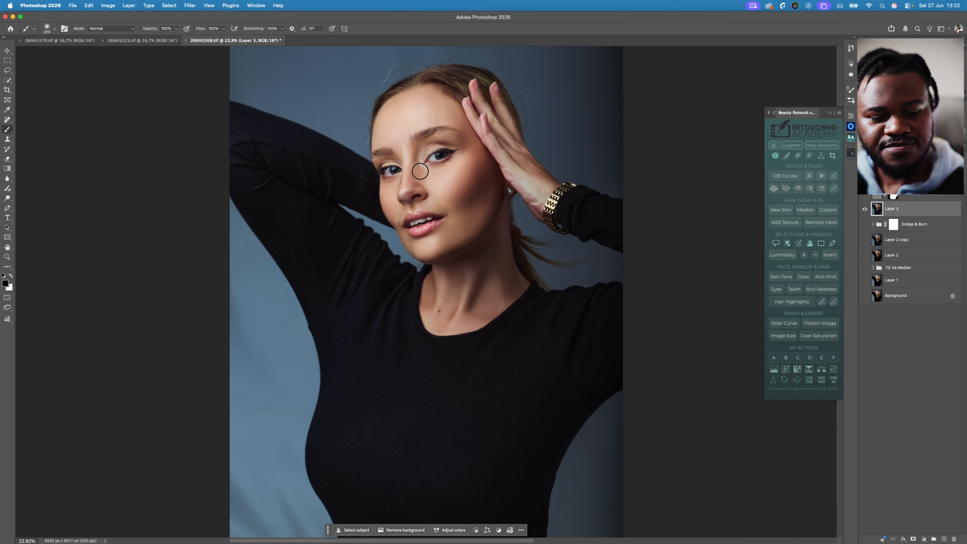
pyautogui.press('z')
pyautogui.moveTo(415, 155); pyautogui.dragTo(484, 216)
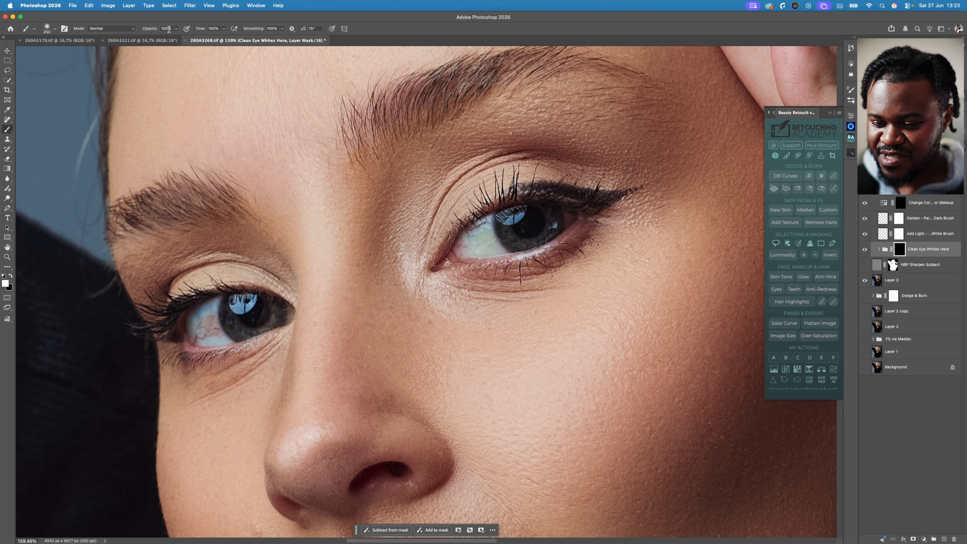
# - Paint white with a small brush on the Clean Eye Whites Here mask over the whites of both eyes
pyautogui.press('[')
pyautogui.press('[')
pyautogui.press('[')
pyautogui.press('[')
pyautogui.press('[')
pyautogui.press('[')
pyautogui.press('[')
pyautogui.press('[')
pyautogui.press('[')
pyautogui.press('[')
pyautogui.press('[')
pyautogui.press('[')
pyautogui.press('[')
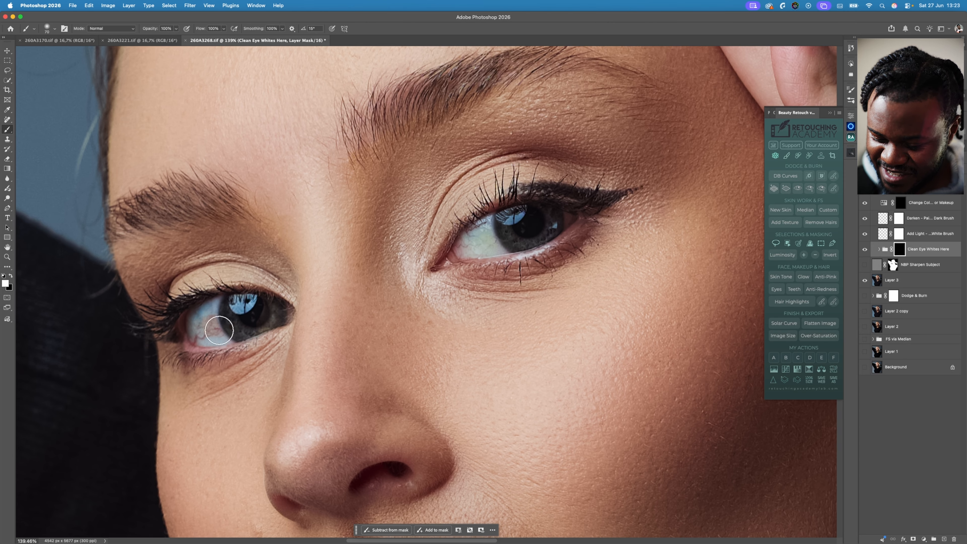
pyautogui.press('[')
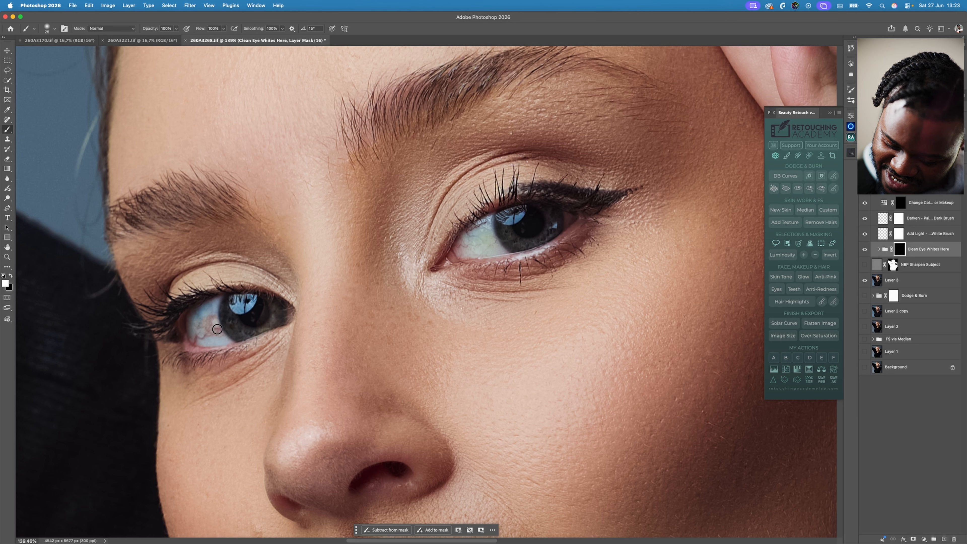
pyautogui.moveTo(204, 338)
pyautogui.mouseDown()
pyautogui.moveTo(211, 317)
pyautogui.moveTo(226, 341)
pyautogui.moveTo(217, 300)
pyautogui.moveTo(215, 319)
pyautogui.moveTo(212, 302)
pyautogui.moveTo(189, 320)
pyautogui.moveTo(197, 343)
pyautogui.moveTo(226, 340)
pyautogui.moveTo(194, 336)
pyautogui.moveTo(192, 317)
pyautogui.moveTo(190, 333)
pyautogui.moveTo(228, 339)
pyautogui.mouseUp()
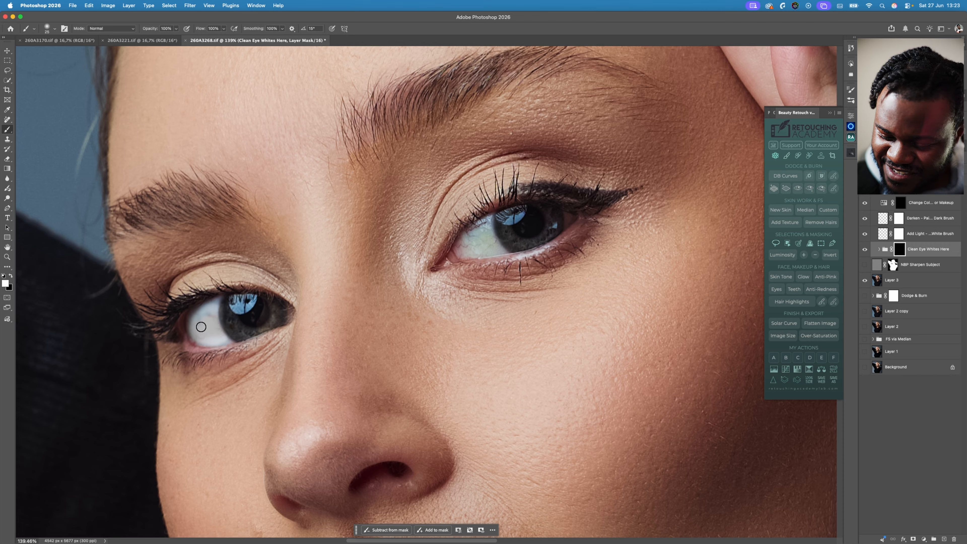
pyautogui.moveTo(196, 313)
pyautogui.mouseDown()
pyautogui.moveTo(199, 343)
pyautogui.moveTo(221, 297)
pyautogui.moveTo(216, 331)
pyautogui.moveTo(226, 339)
pyautogui.moveTo(198, 339)
pyautogui.moveTo(193, 326)
pyautogui.moveTo(209, 302)
pyautogui.moveTo(210, 320)
pyautogui.moveTo(229, 320)
pyautogui.mouseUp()
pyautogui.moveTo(490, 220)
pyautogui.mouseDown()
pyautogui.moveTo(503, 253)
pyautogui.moveTo(455, 255)
pyautogui.moveTo(475, 224)
pyautogui.moveTo(446, 262)
pyautogui.moveTo(488, 220)
pyautogui.moveTo(475, 245)
pyautogui.moveTo(482, 229)
pyautogui.moveTo(492, 243)
pyautogui.moveTo(464, 251)
pyautogui.moveTo(489, 218)
pyautogui.moveTo(458, 253)
pyautogui.moveTo(500, 251)
pyautogui.moveTo(491, 239)
pyautogui.moveTo(506, 252)
pyautogui.moveTo(483, 252)
pyautogui.moveTo(504, 253)
pyautogui.moveTo(481, 231)
pyautogui.moveTo(459, 250)
pyautogui.moveTo(468, 235)
pyautogui.moveTo(459, 250)
pyautogui.moveTo(481, 248)
pyautogui.moveTo(478, 236)
pyautogui.moveTo(510, 244)
pyautogui.mouseUp()
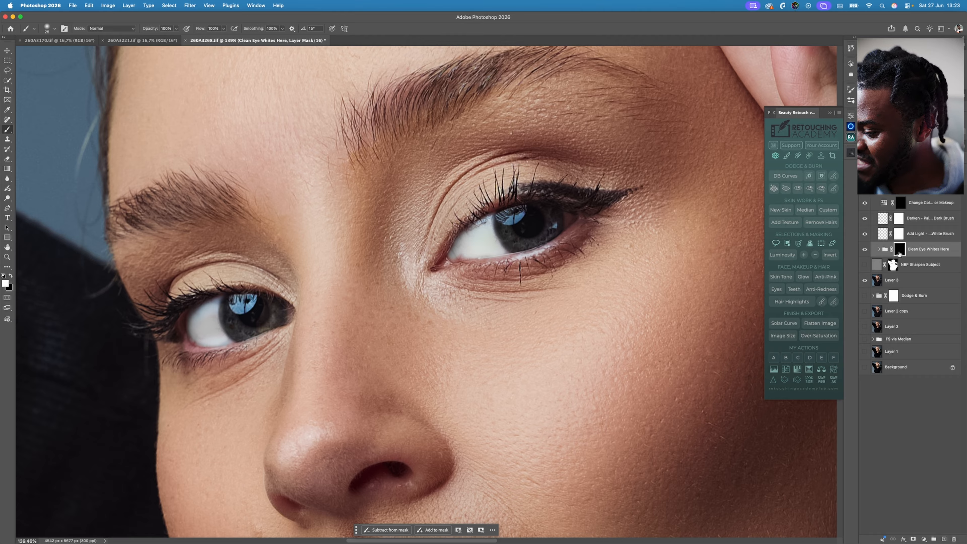
# - Brush white on the Add Light layer over the iris and catchlight of the eye nearer the raised hand
pyautogui.click(899, 234)
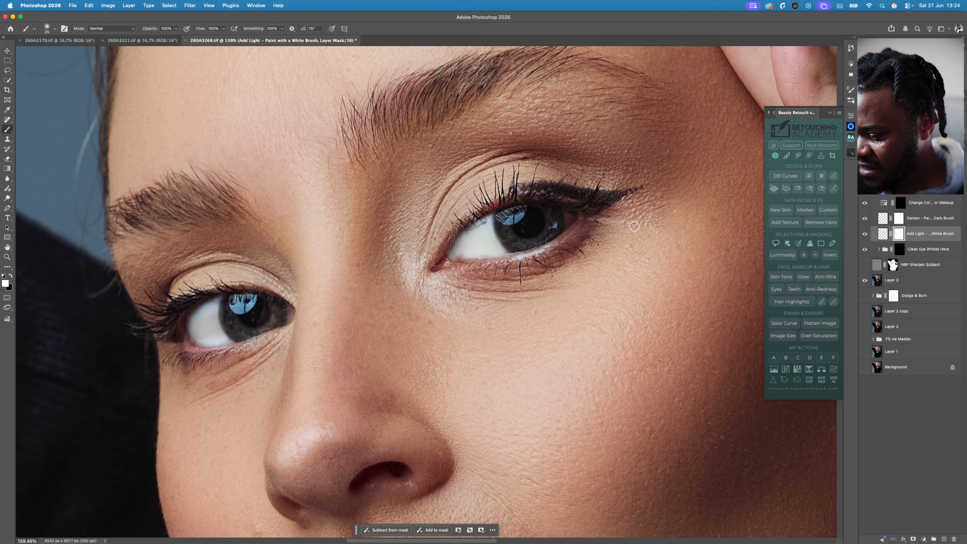
pyautogui.click(883, 235)
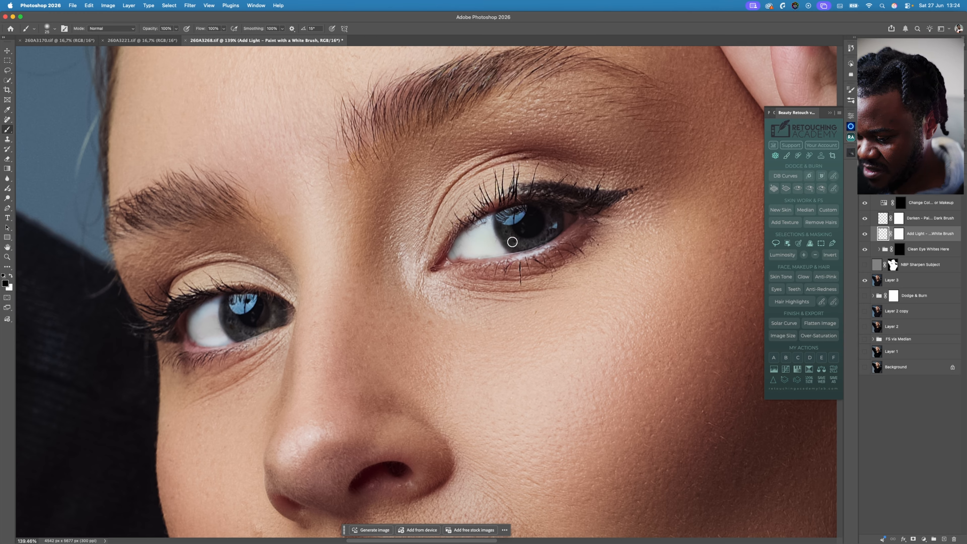
pyautogui.moveTo(505, 229)
pyautogui.mouseDown()
pyautogui.moveTo(524, 245)
pyautogui.moveTo(545, 239)
pyautogui.mouseUp()
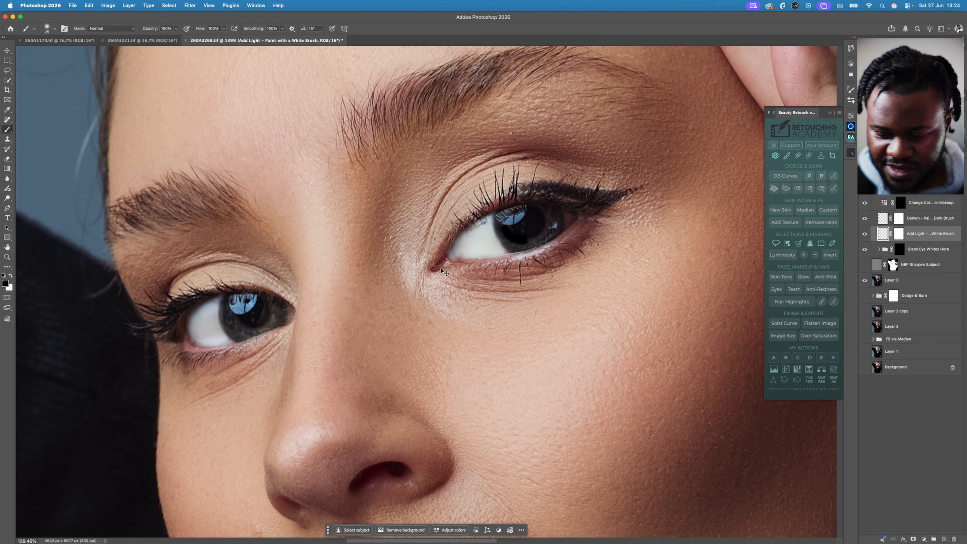
pyautogui.press('super+z')
pyautogui.click(10, 275)
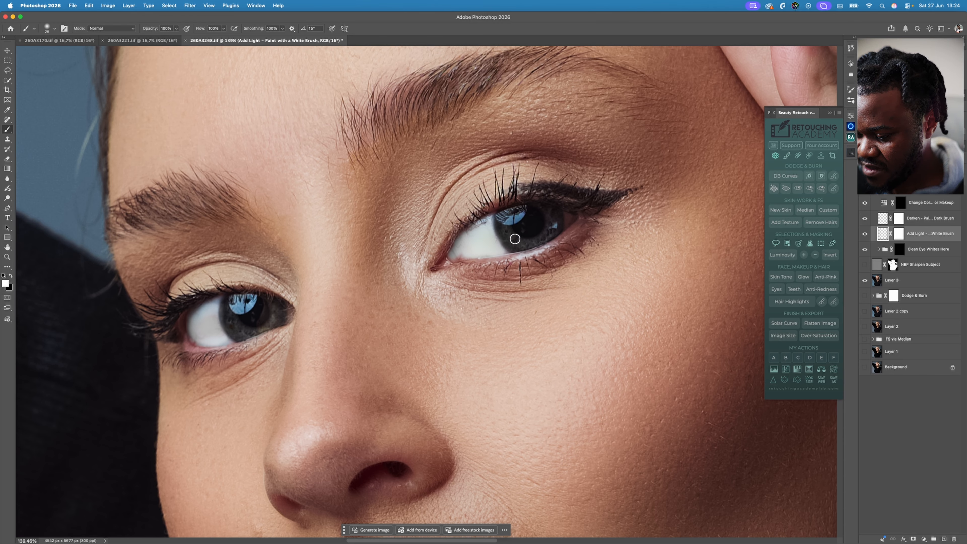
pyautogui.moveTo(506, 231)
pyautogui.mouseDown()
pyautogui.moveTo(539, 244)
pyautogui.moveTo(552, 232)
pyautogui.moveTo(549, 202)
pyautogui.mouseUp()
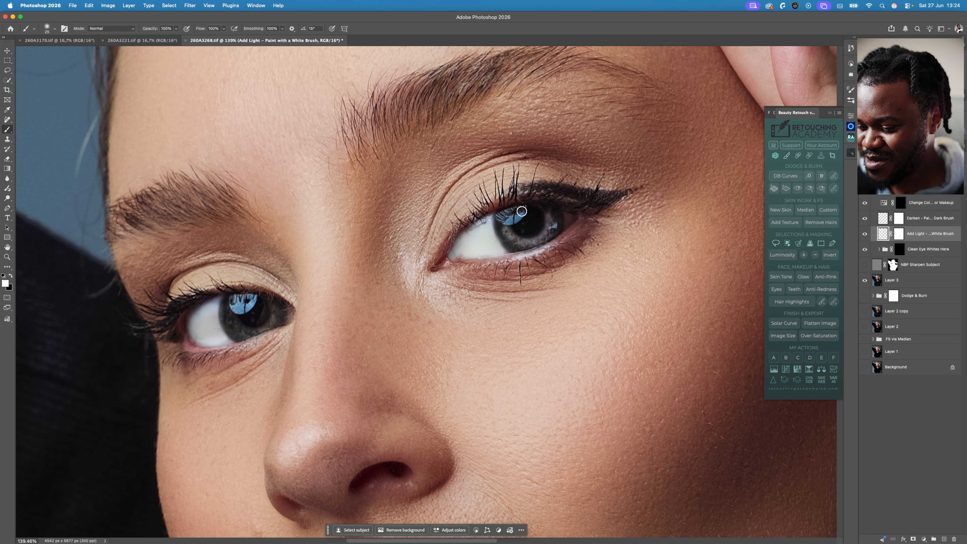
pyautogui.moveTo(505, 220); pyautogui.dragTo(515, 221)
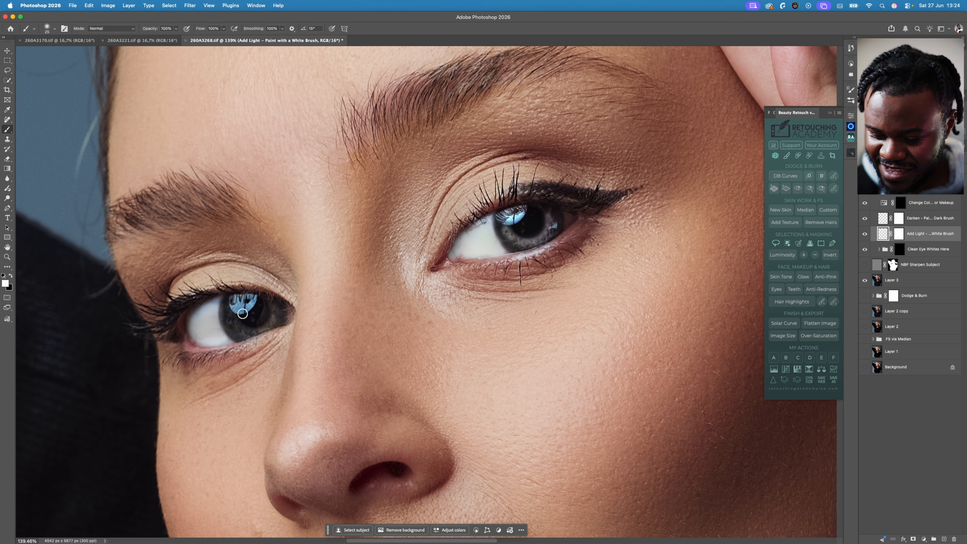
# - Brighten the other eye's iris and catchlight on the Add Light layer, redoing the stroke with a smaller white brush
pyautogui.moveTo(229, 323)
pyautogui.mouseDown()
pyautogui.moveTo(263, 329)
pyautogui.moveTo(276, 304)
pyautogui.mouseUp()
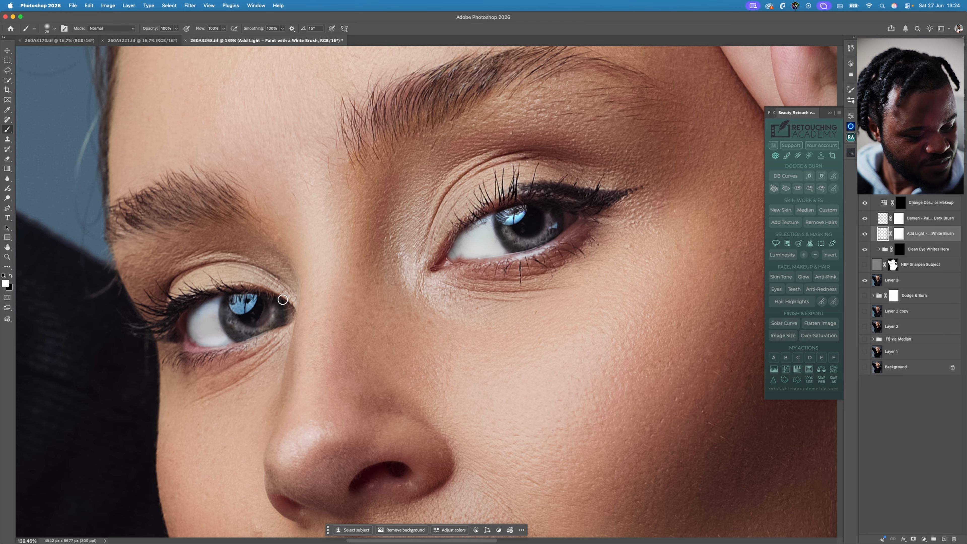
pyautogui.press('super+z')
pyautogui.press('[')
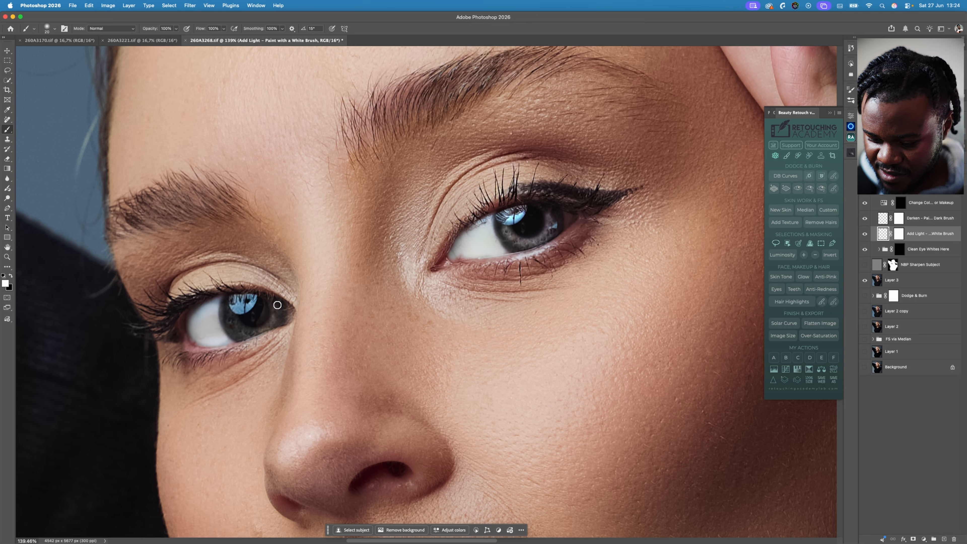
pyautogui.moveTo(273, 301)
pyautogui.mouseDown()
pyautogui.moveTo(268, 328)
pyautogui.moveTo(249, 337)
pyautogui.moveTo(228, 307)
pyautogui.moveTo(234, 328)
pyautogui.moveTo(250, 303)
pyautogui.moveTo(237, 301)
pyautogui.mouseUp()
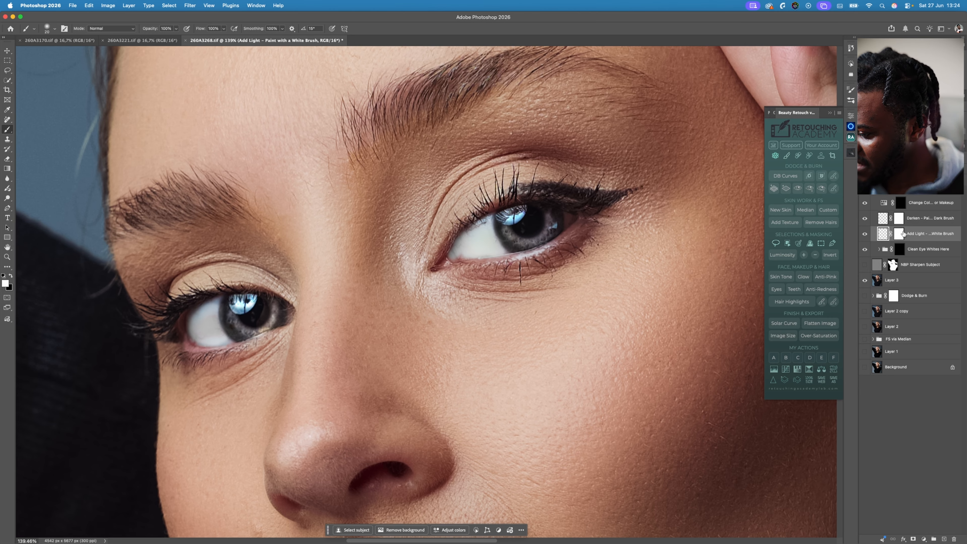
# - Paint black on the Darken layer around the outer iris edges of both eyes
pyautogui.click(884, 219)
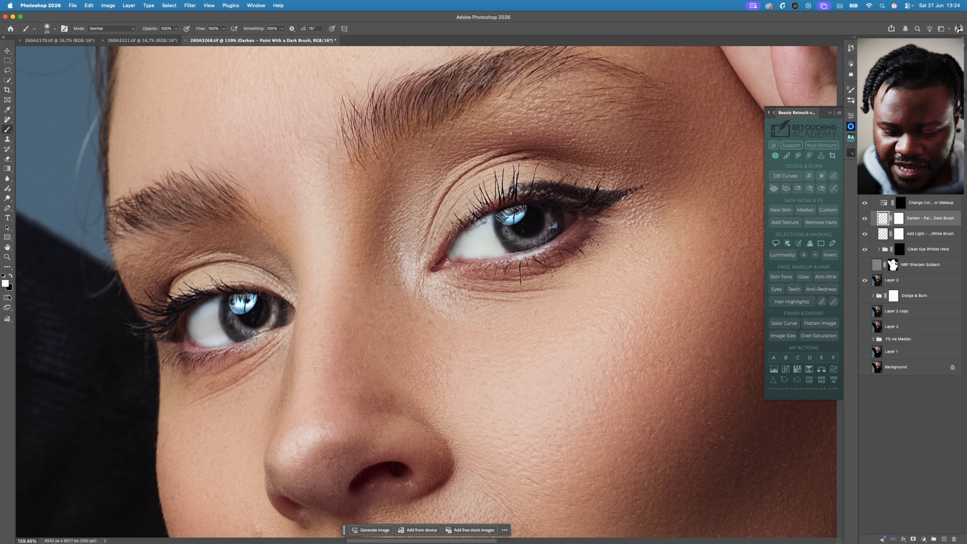
pyautogui.click(11, 277)
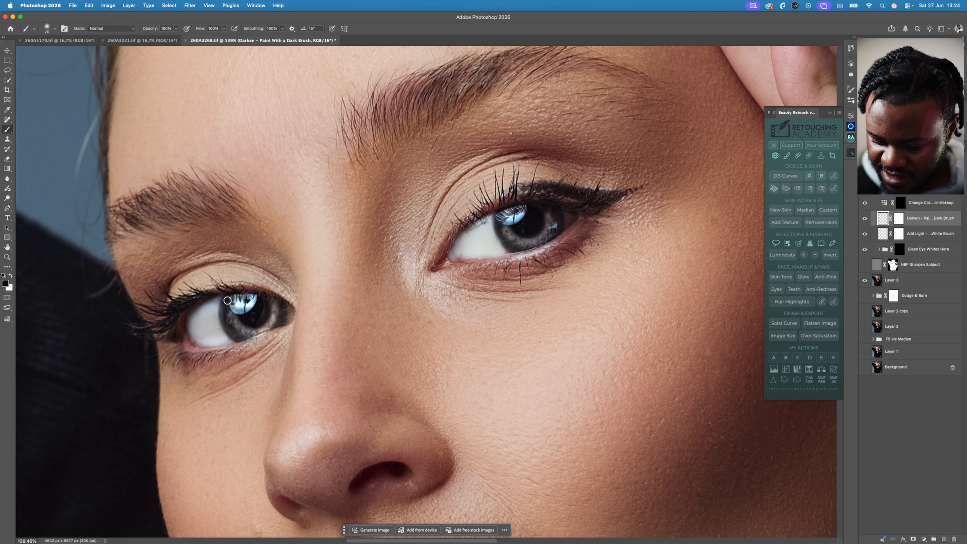
pyautogui.moveTo(228, 298)
pyautogui.mouseDown()
pyautogui.moveTo(228, 334)
pyautogui.moveTo(246, 342)
pyautogui.moveTo(278, 326)
pyautogui.moveTo(285, 294)
pyautogui.mouseUp()
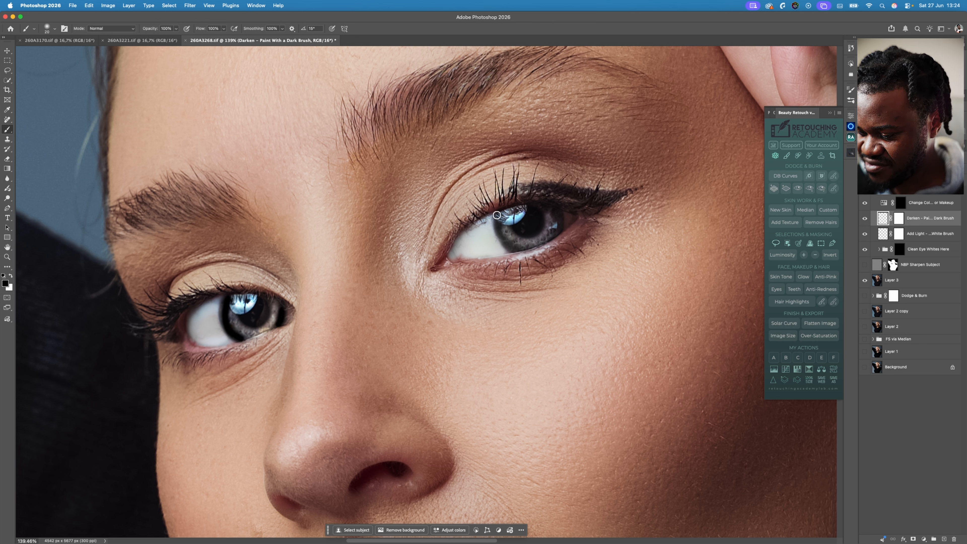
pyautogui.moveTo(499, 232)
pyautogui.mouseDown()
pyautogui.moveTo(524, 254)
pyautogui.moveTo(563, 237)
pyautogui.moveTo(554, 236)
pyautogui.moveTo(560, 202)
pyautogui.moveTo(579, 199)
pyautogui.mouseUp()
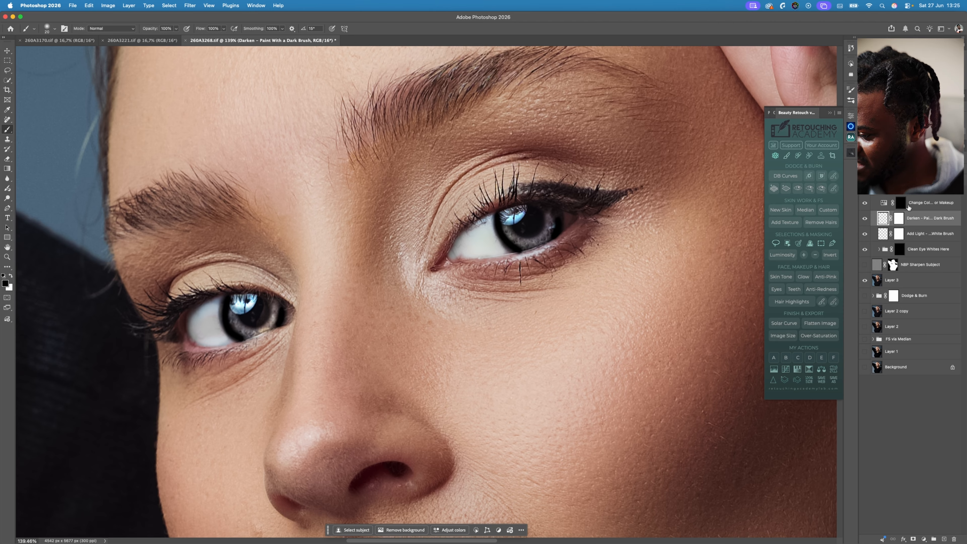
# - Collapse the Magic Eyes group and toggle its visibility to compare the eyes before and after
pyautogui.click(874, 187)
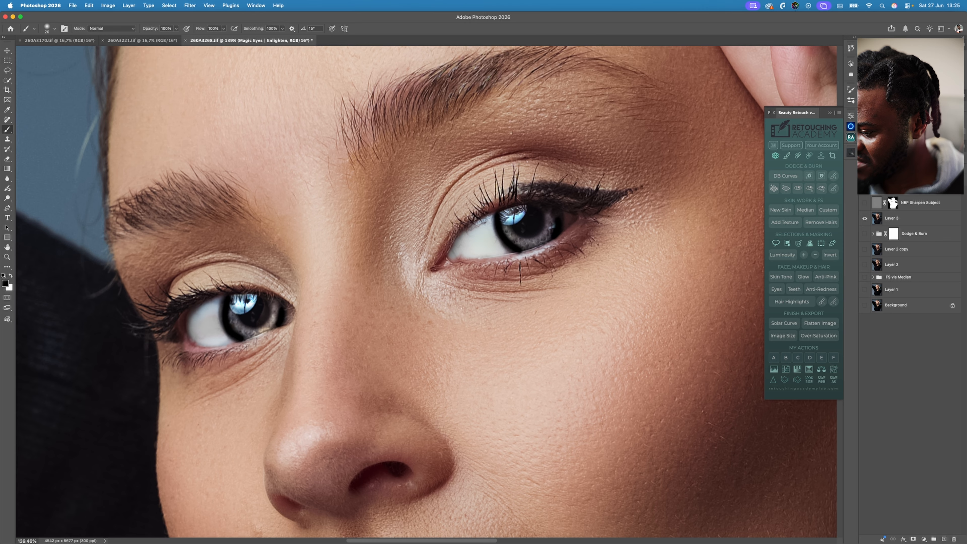
pyautogui.click(864, 187)
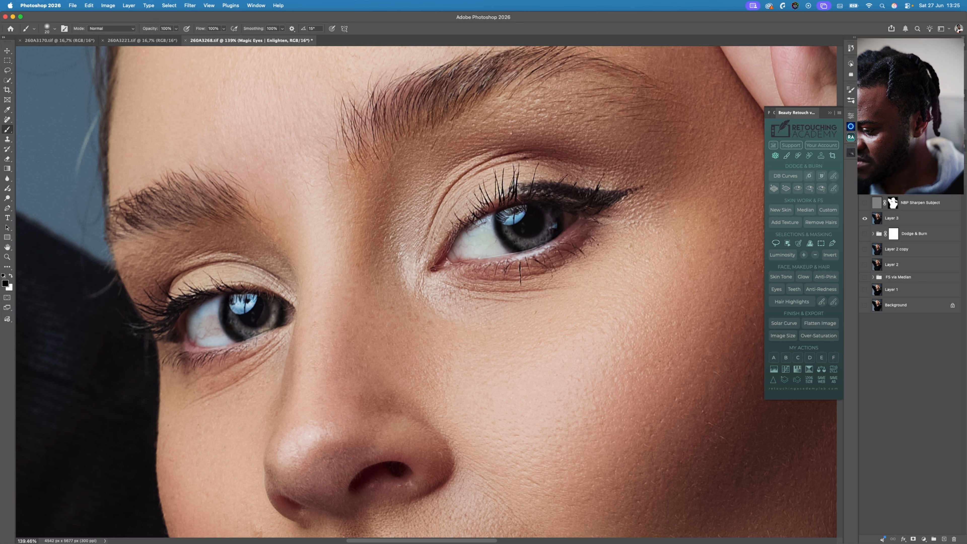
pyautogui.click(865, 190)
pyautogui.click(865, 189)
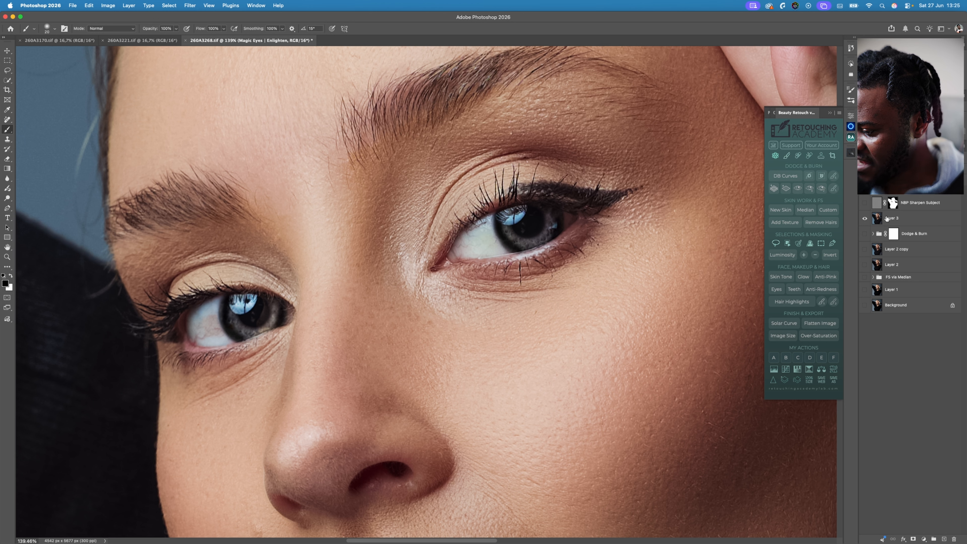
# - Hide the Darken - Paint With a Dark Brush layer inside the Magic Eyes group
pyautogui.scroll(4, 891, 213)
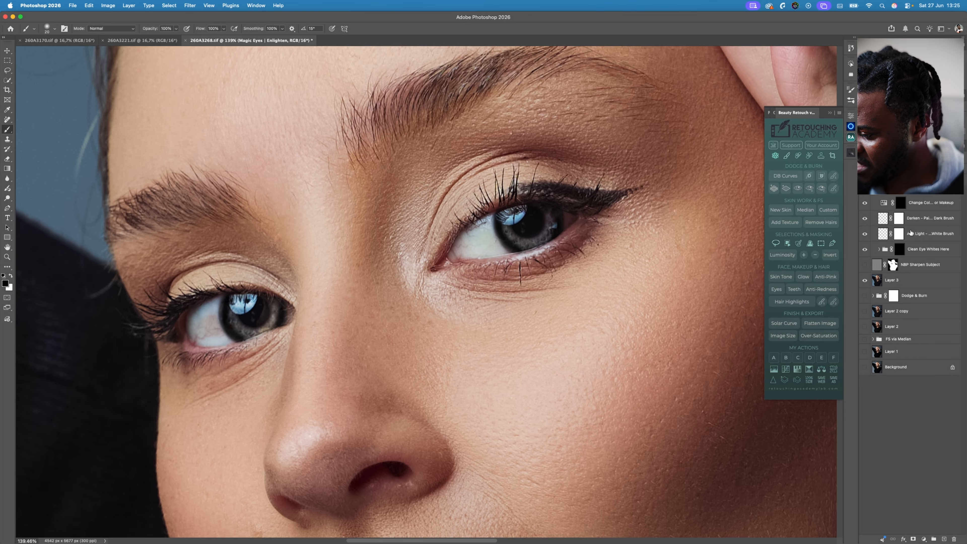
pyautogui.click(899, 221)
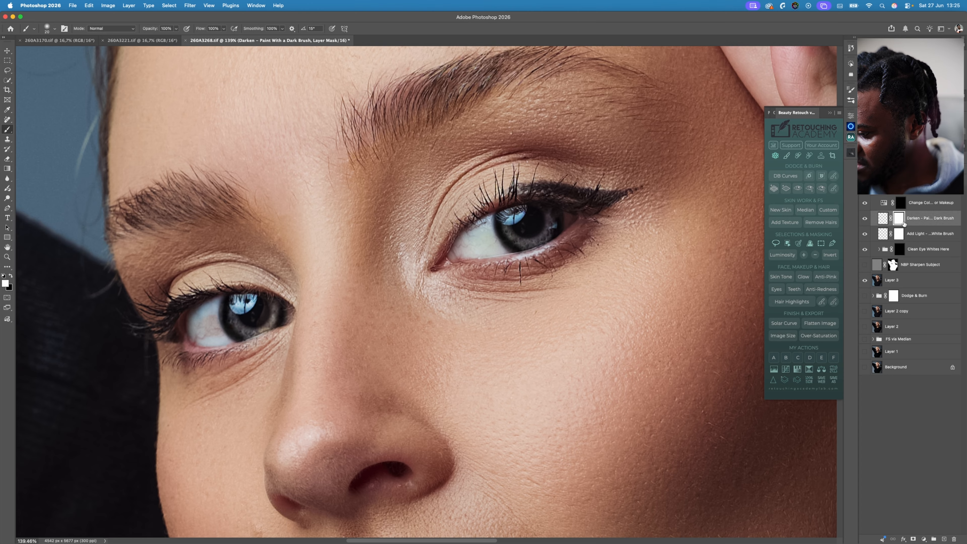
pyautogui.click(865, 218)
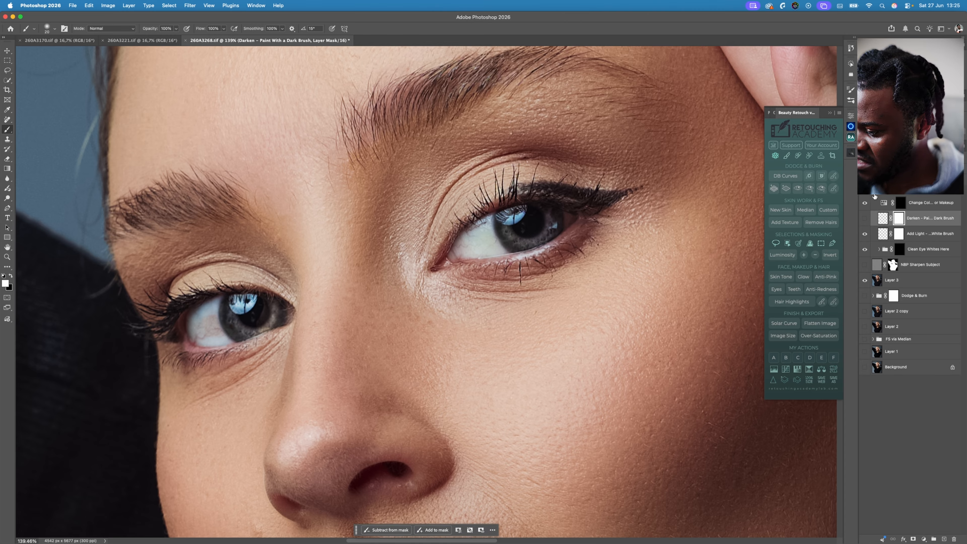
# - Compare the eyes with and without the collapsed Magic Eyes group, and make the NBP Sharpen Subject layer visible again
pyautogui.click(865, 190)
pyautogui.click(864, 193)
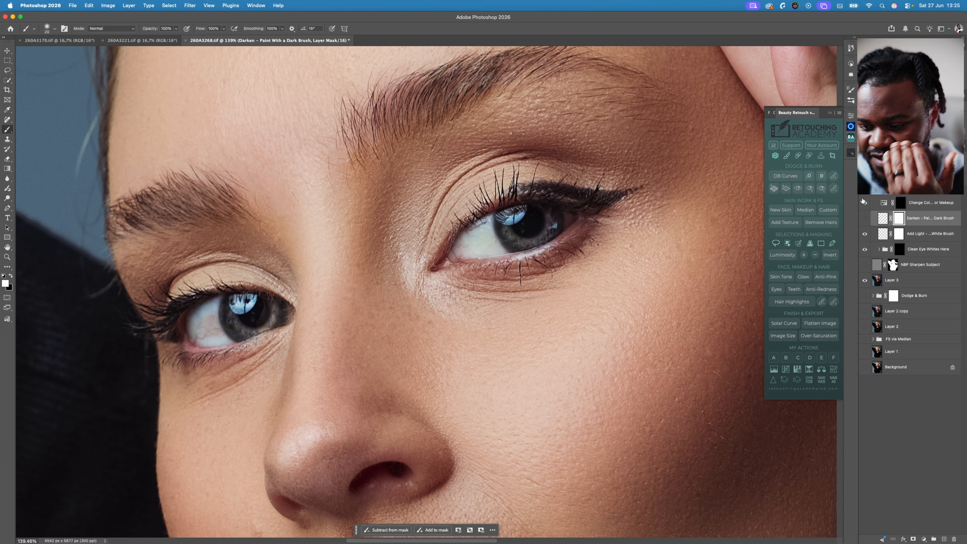
pyautogui.click(872, 193)
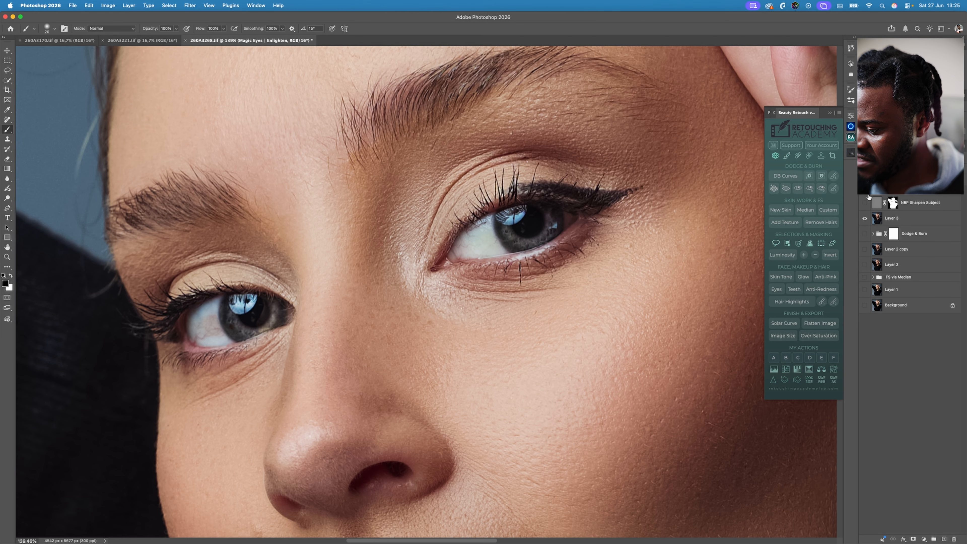
pyautogui.click(864, 193)
pyautogui.click(864, 195)
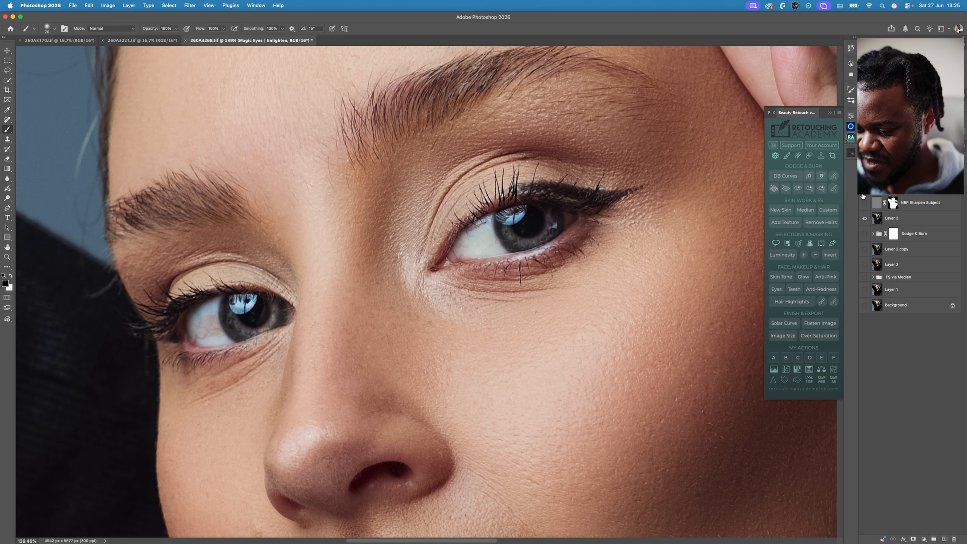
pyautogui.click(863, 196)
pyautogui.click(863, 196)
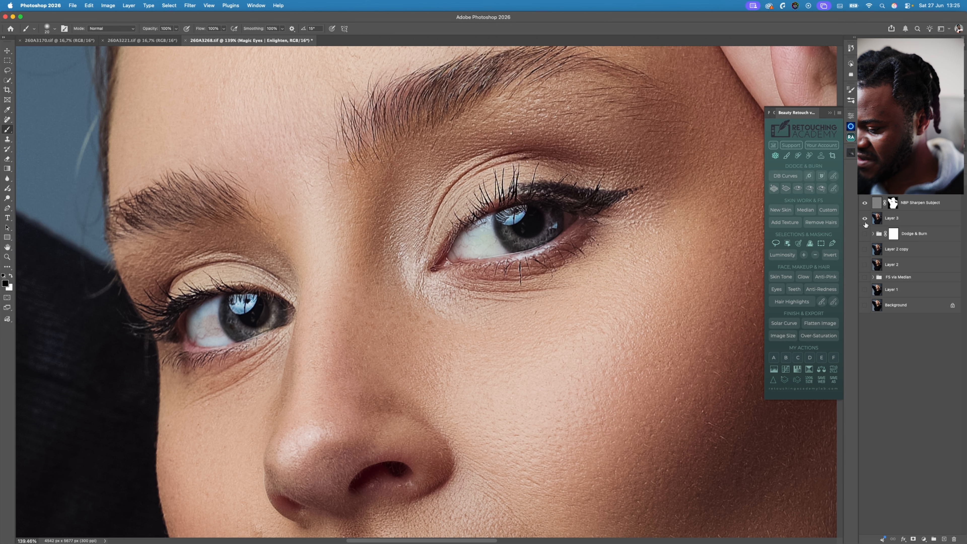
# - Check the whole portrait and the face, comparing them with and without the Magic Eyes group
pyautogui.press('z')
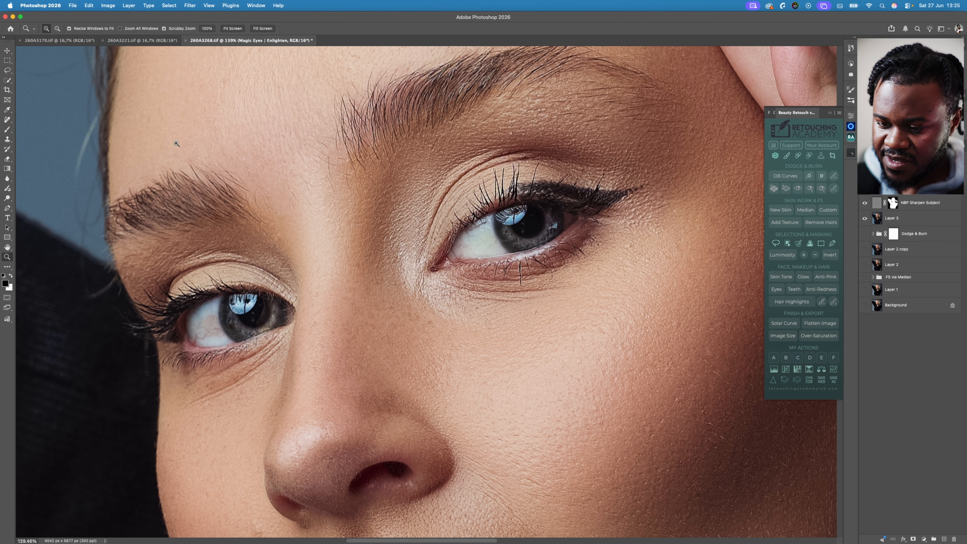
pyautogui.click(233, 28)
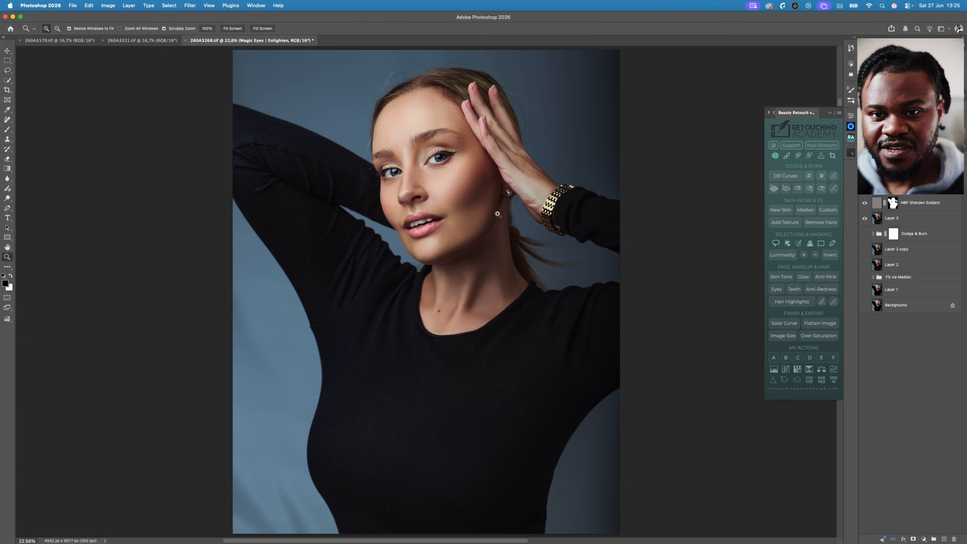
pyautogui.moveTo(436, 152); pyautogui.dragTo(459, 158)
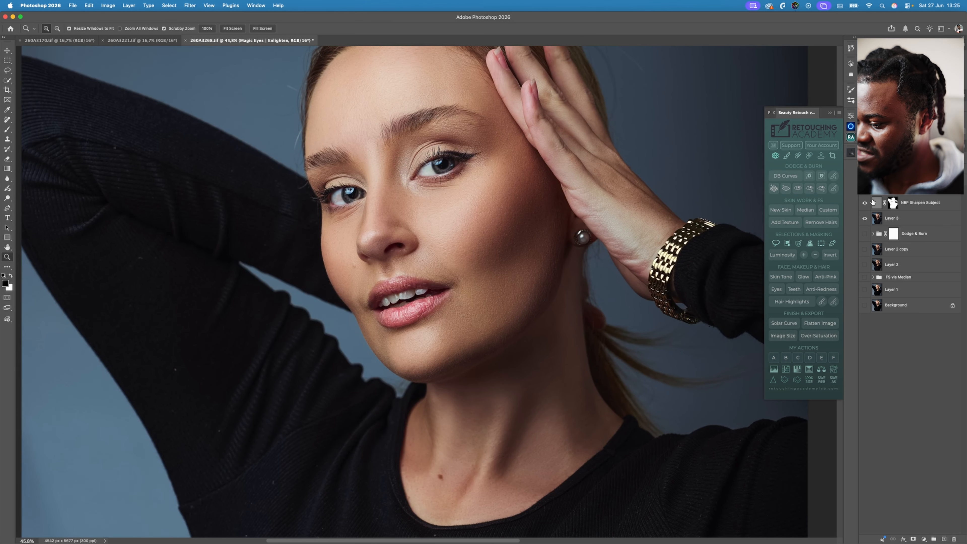
pyautogui.click(865, 189)
pyautogui.click(865, 190)
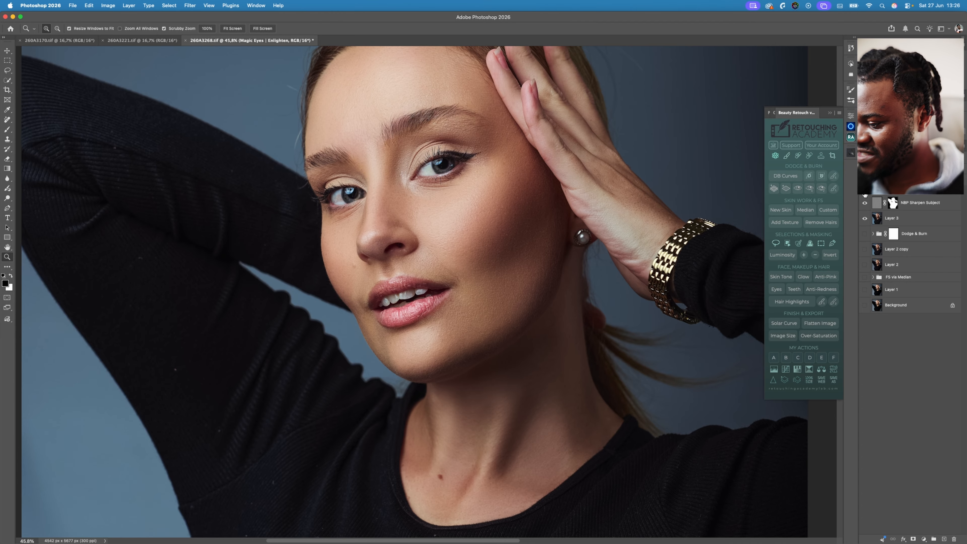
# - Compare the face with and without the Magic Eyes group, and compare the whole retouched portrait with the original Background layer alone
pyautogui.click(864, 192)
pyautogui.click(865, 192)
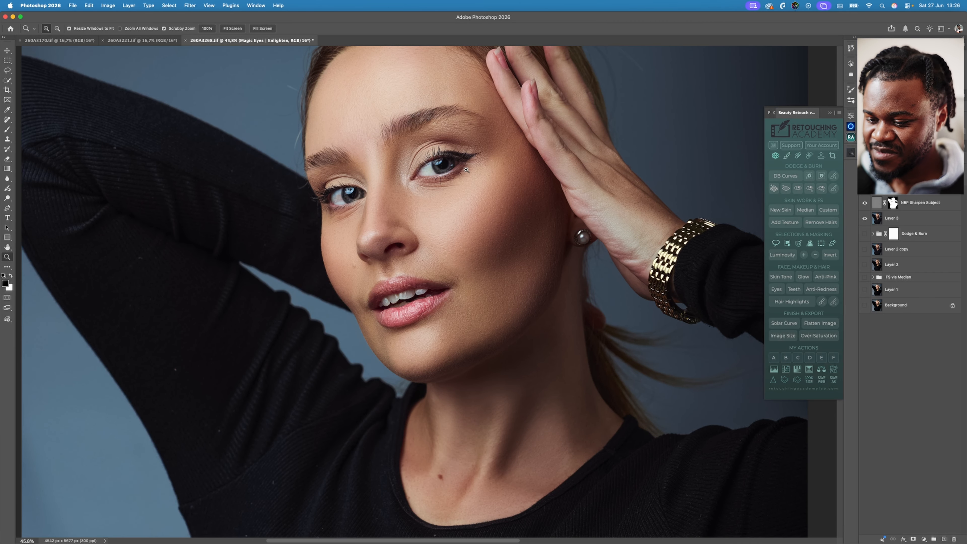
pyautogui.click(234, 29)
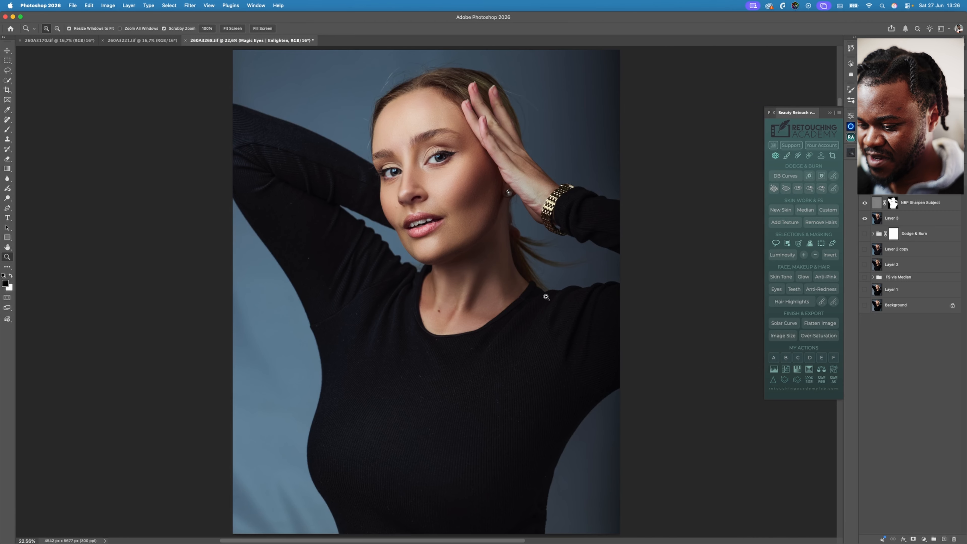
pyautogui.keyDown('alt'); pyautogui.click(865, 306); pyautogui.keyUp('alt')
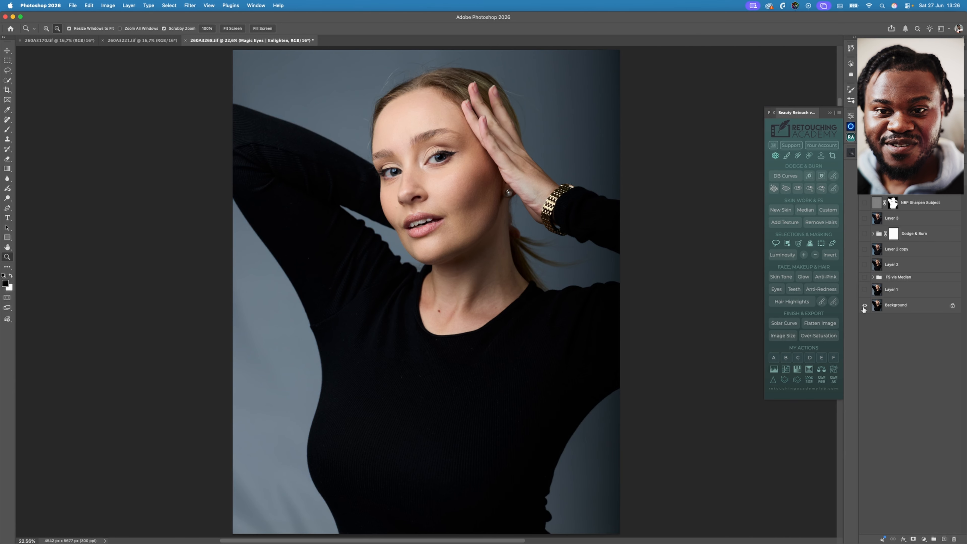
pyautogui.keyDown('alt'); pyautogui.click(865, 307); pyautogui.keyUp('alt')
pyautogui.keyDown('alt'); pyautogui.click(865, 306); pyautogui.keyUp('alt')
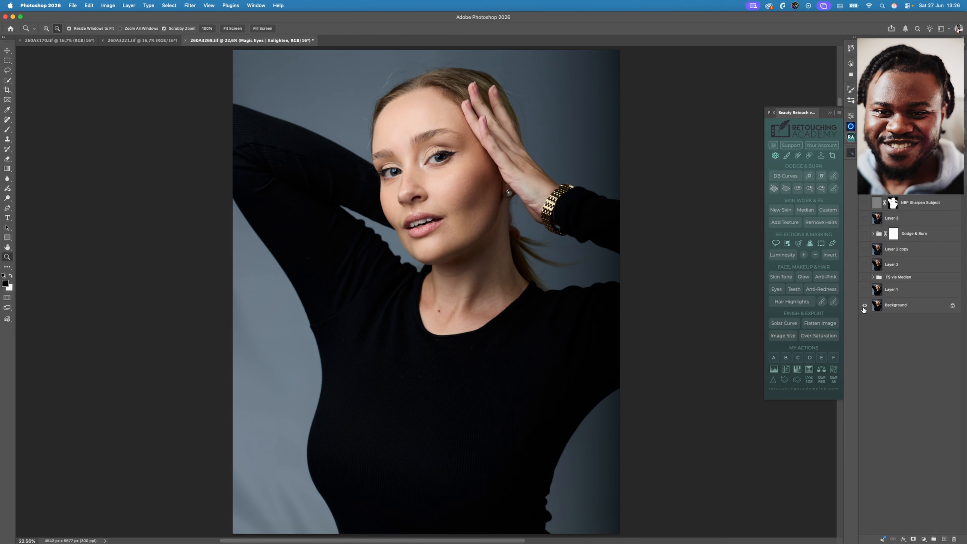
pyautogui.keyDown('alt'); pyautogui.click(864, 307); pyautogui.keyUp('alt')
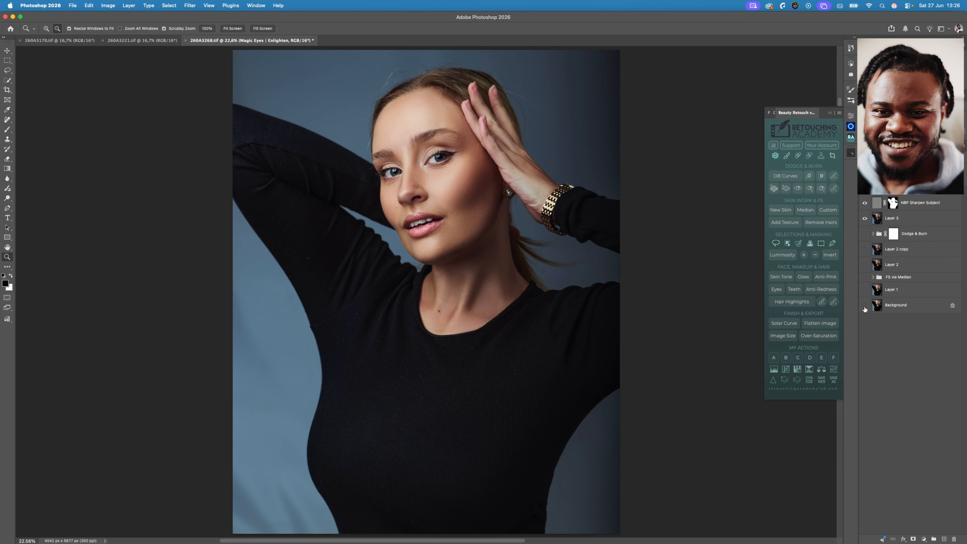
# - Compare the retouched face and upper body up close with the original Background layer, leaving the retouched layers visible
pyautogui.click(471, 144)
pyautogui.click(484, 152)
pyautogui.moveTo(484, 144); pyautogui.dragTo(469, 231)
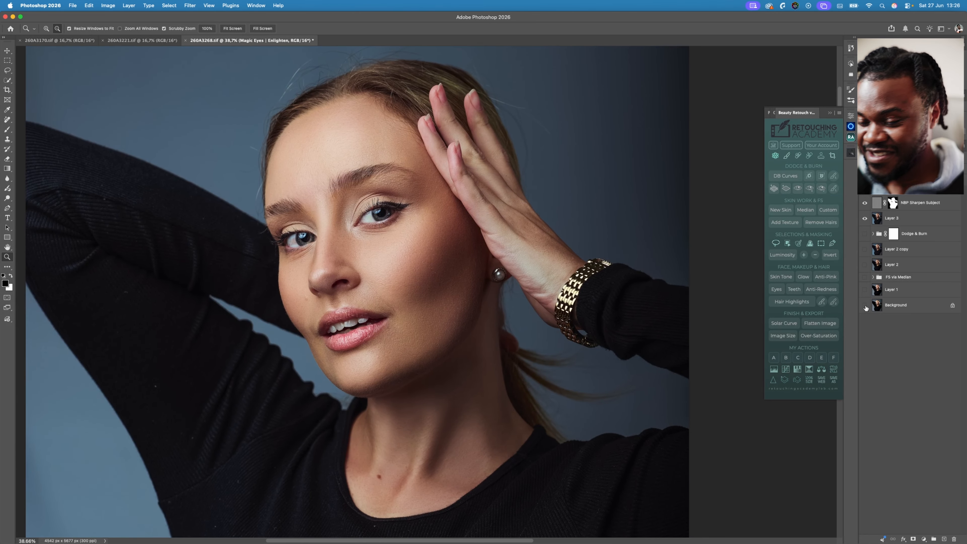
pyautogui.keyDown('alt'); pyautogui.click(865, 305); pyautogui.keyUp('alt')
pyautogui.keyDown('alt'); pyautogui.click(866, 306); pyautogui.keyUp('alt')
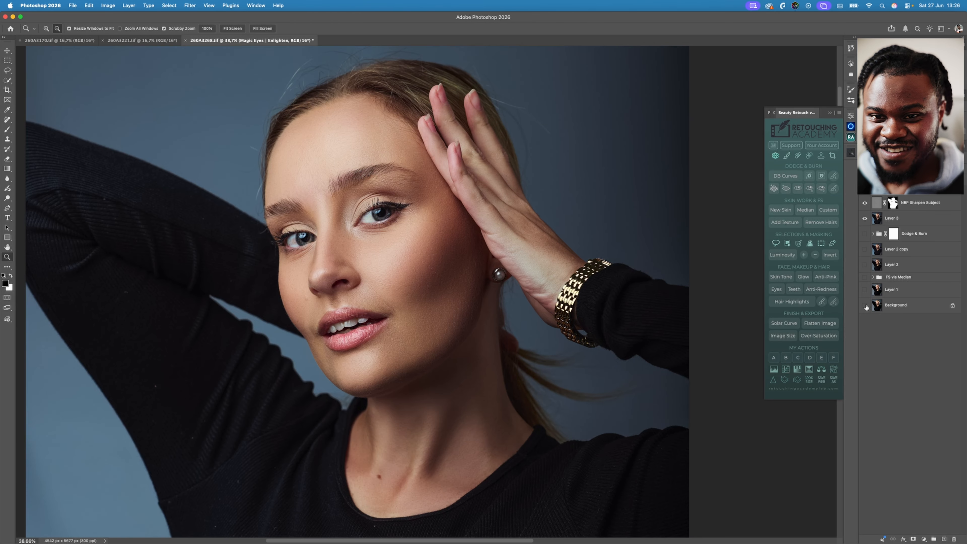
pyautogui.keyDown('alt'); pyautogui.click(865, 305); pyautogui.keyUp('alt')
pyautogui.keyDown('alt'); pyautogui.click(865, 307); pyautogui.keyUp('alt')
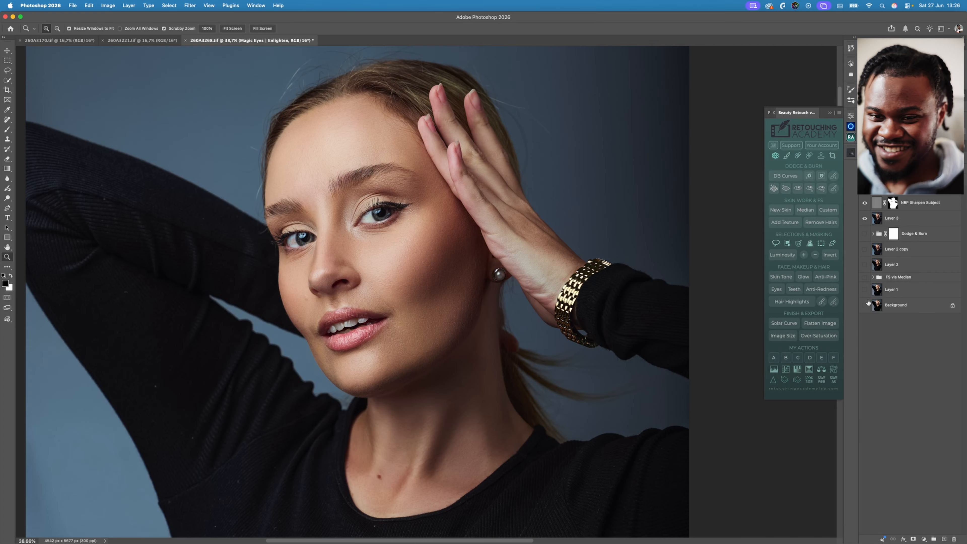